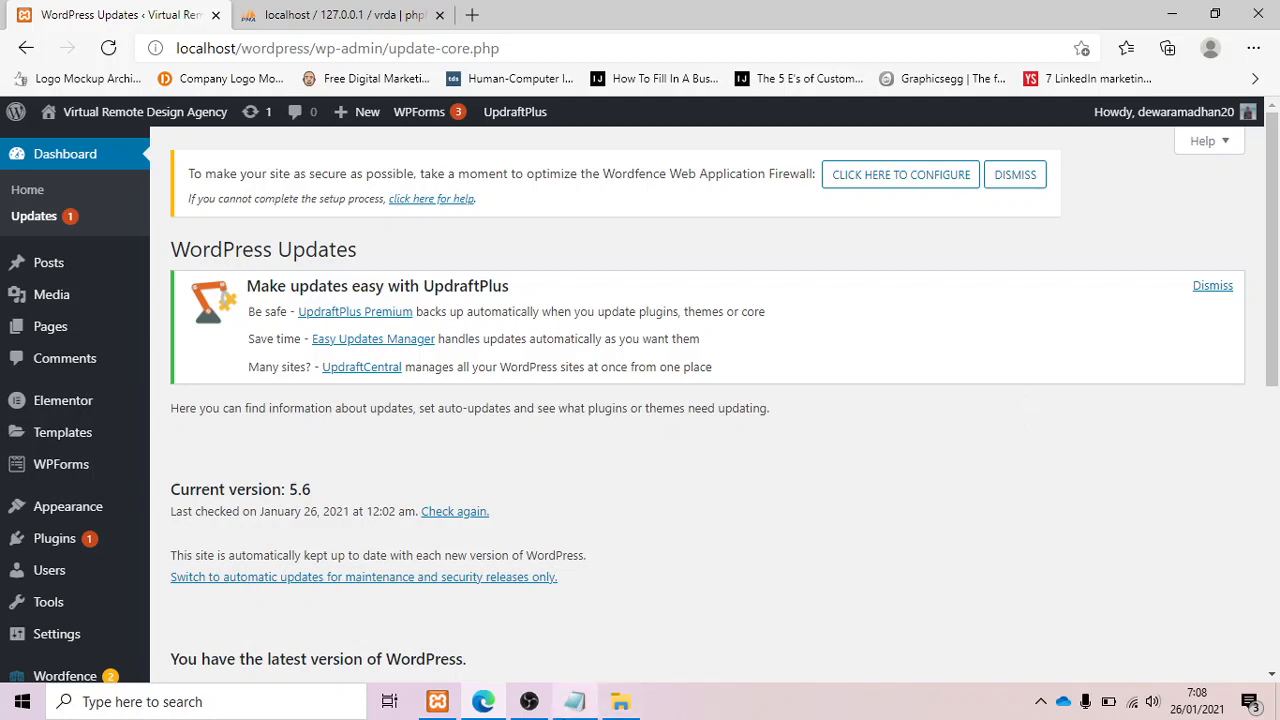
Switch to Notepad and complete the first line as "1. Backup data2 yang dimiliki di website".
scroll(928, 400, "down", 3)
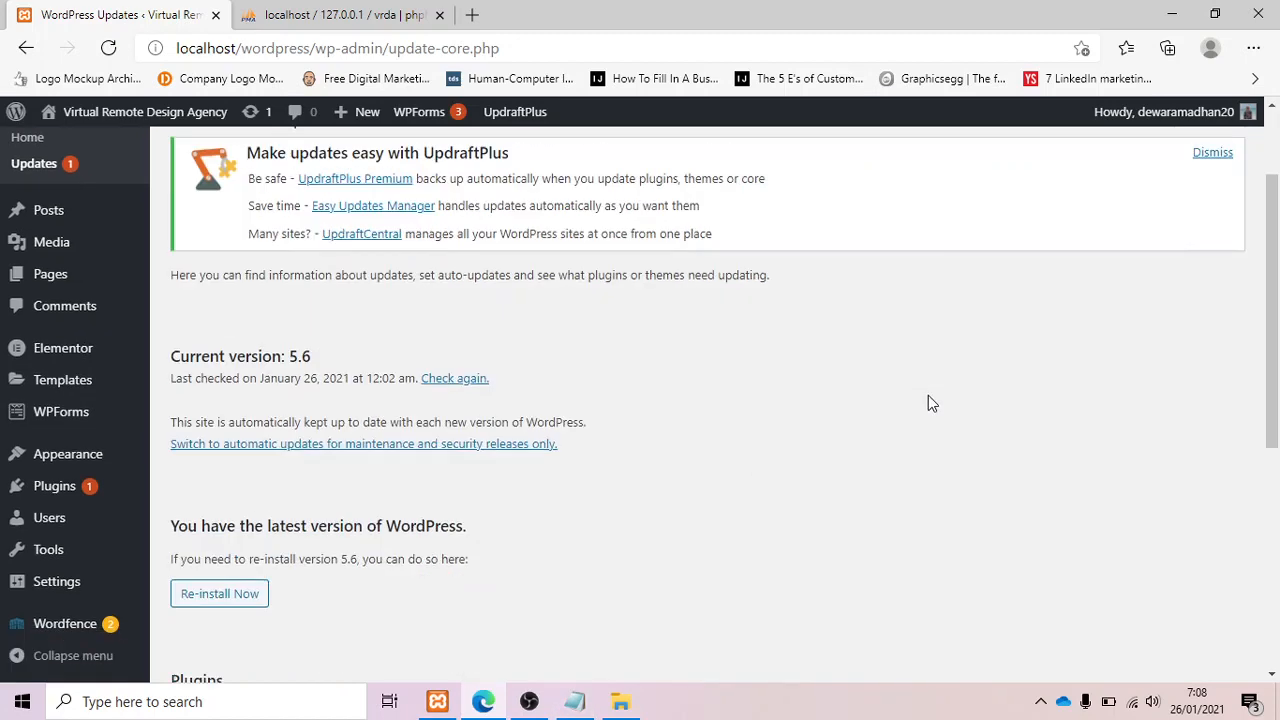
scroll(928, 400, "up", 3)
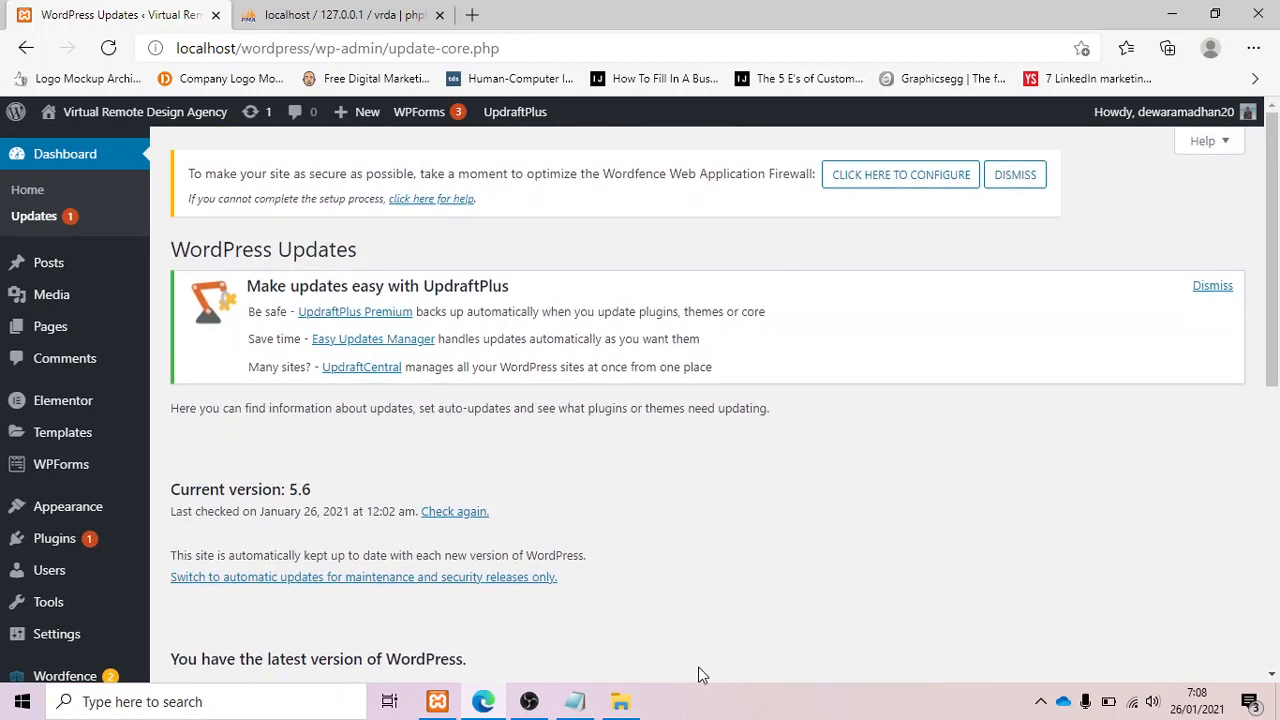
left_click(574, 701)
key("Return")
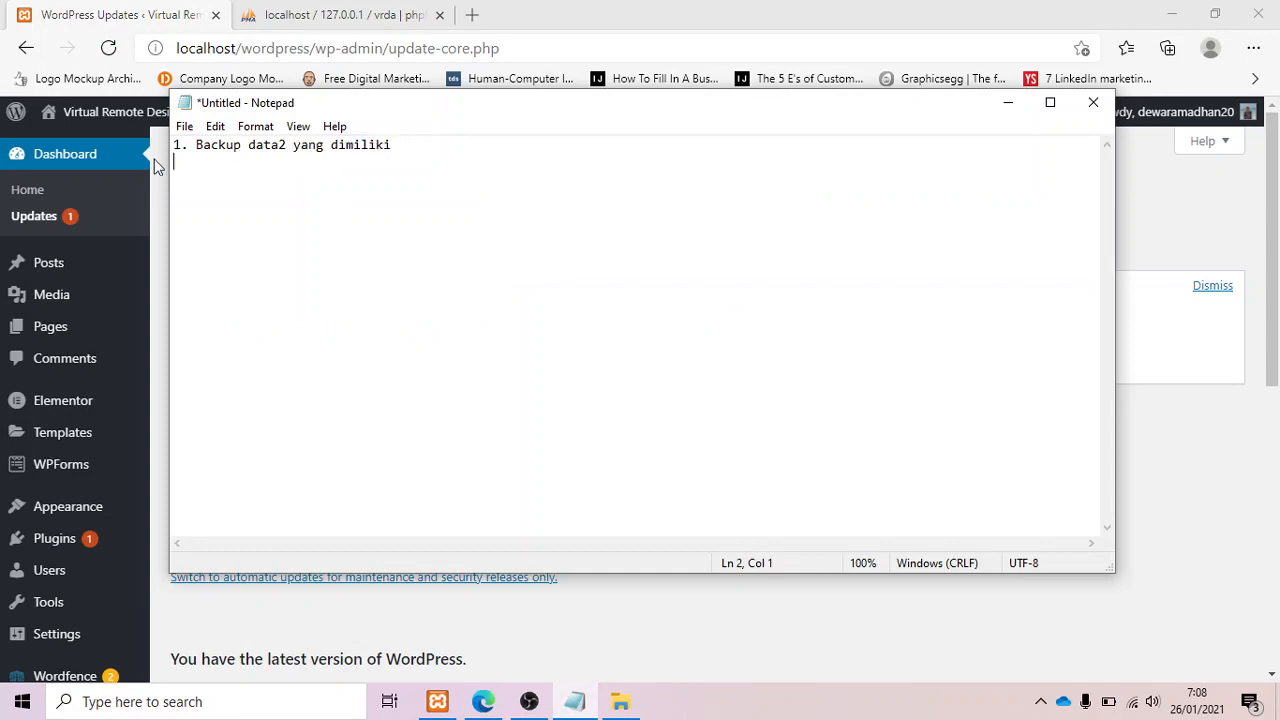
key("BackSpace")
type("di website")
Add two indented bullets under the first line, "- via panel hosting" and "- plugin".
key("Return")
type("-")
type("via panel hjo")
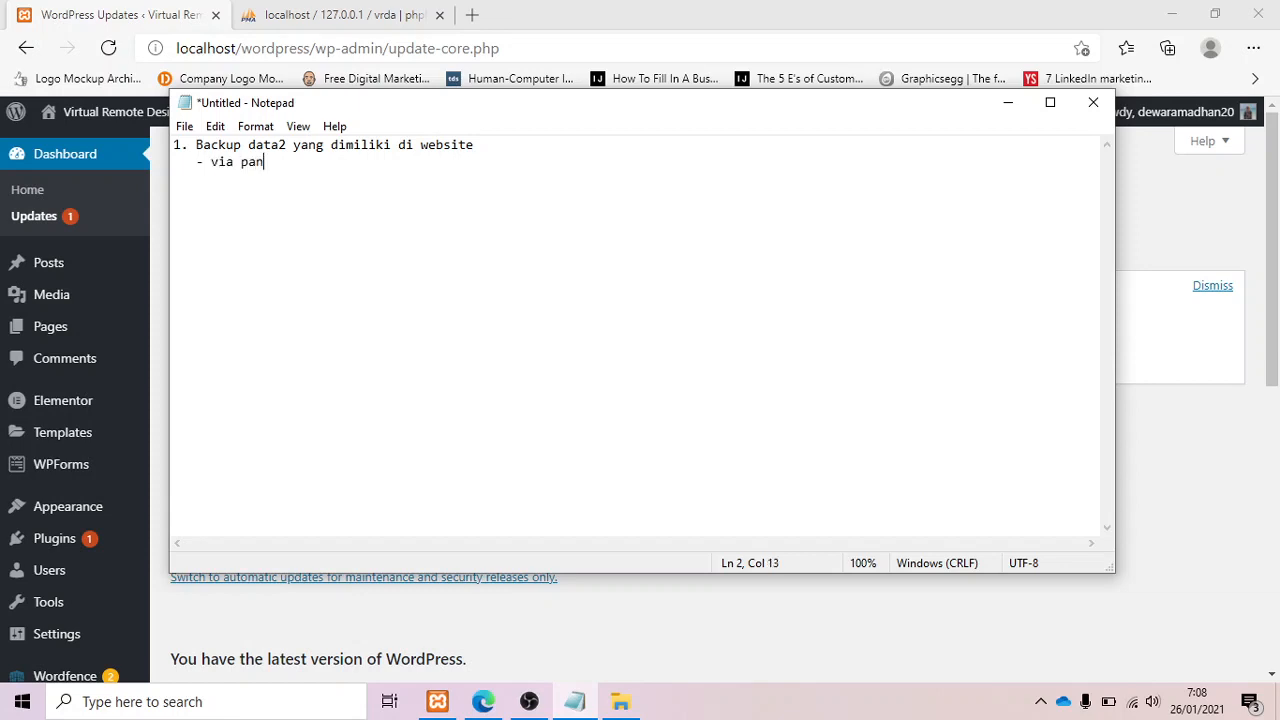
key("BackSpace")
key("BackSpace")
type("osting")
key("Return")
type("- plugin")
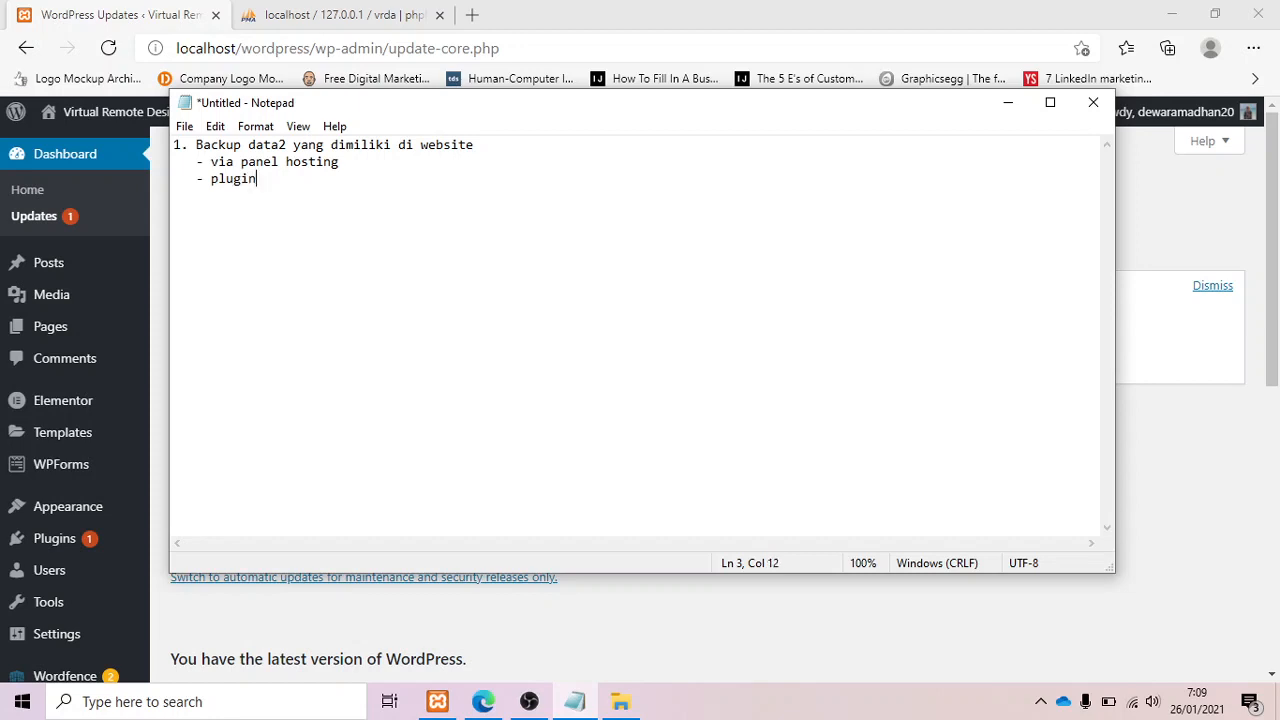
Extend the plugin bullet with "-> updraft".
left_click_drag(278, 184, 192, 166)
left_click(273, 190)
left_click(279, 185)
key("Left")
key("Left")
key("Left")
key("End")
type("-> updraft")
Switch to the WordPress admin in the browser and open the page for adding new plugins.
left_click(148, 16)
scroll(720, 289, "down", 5)
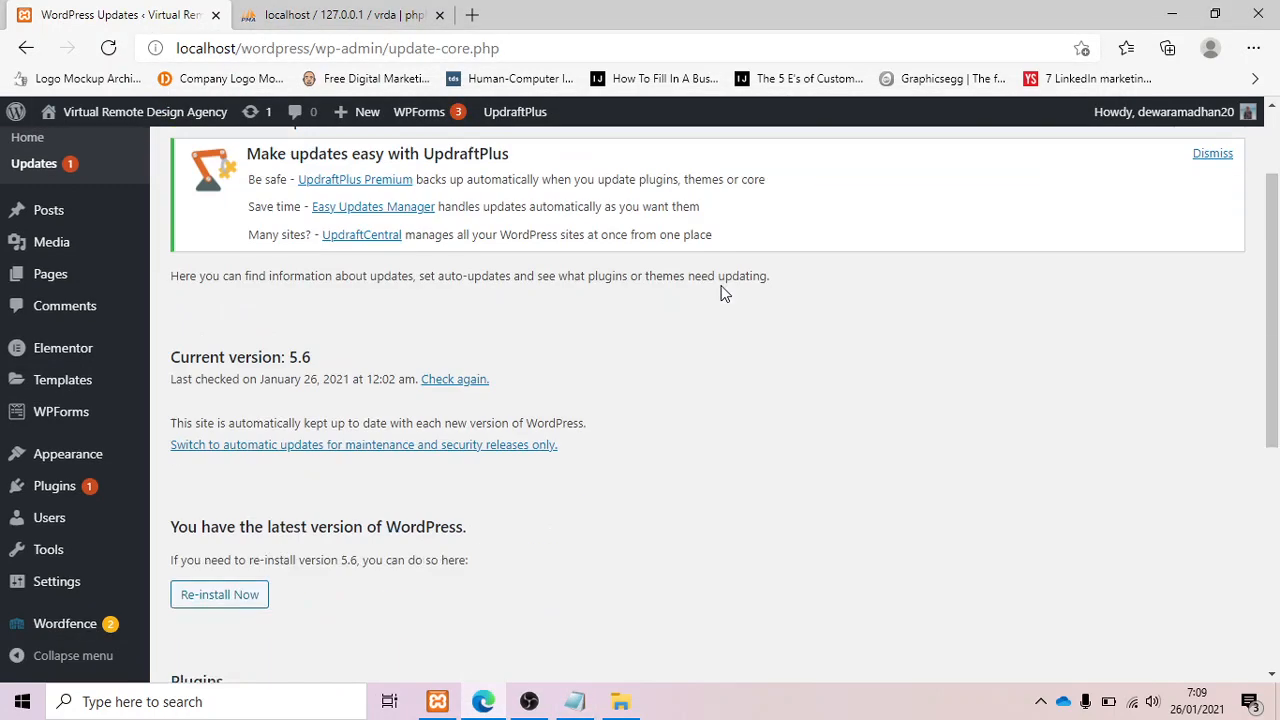
scroll(720, 289, "up", 5)
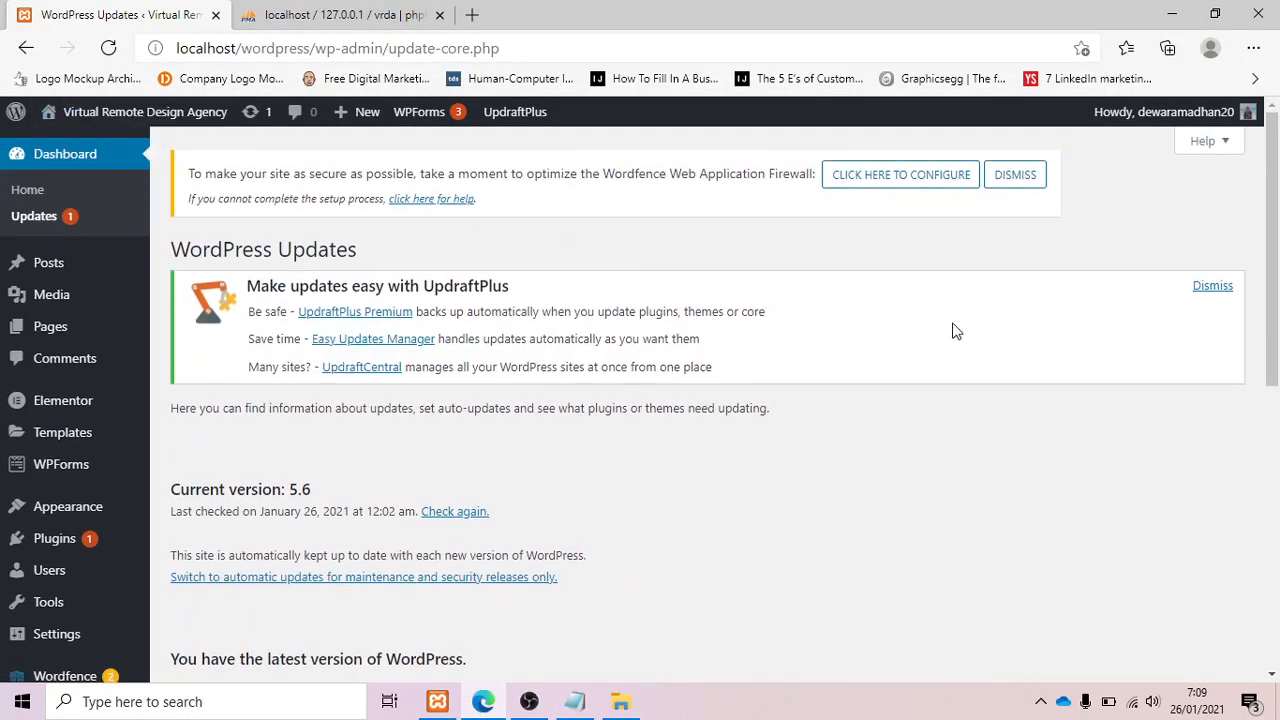
scroll(89, 403, "down", 5)
scroll(820, 406, "up", 4)
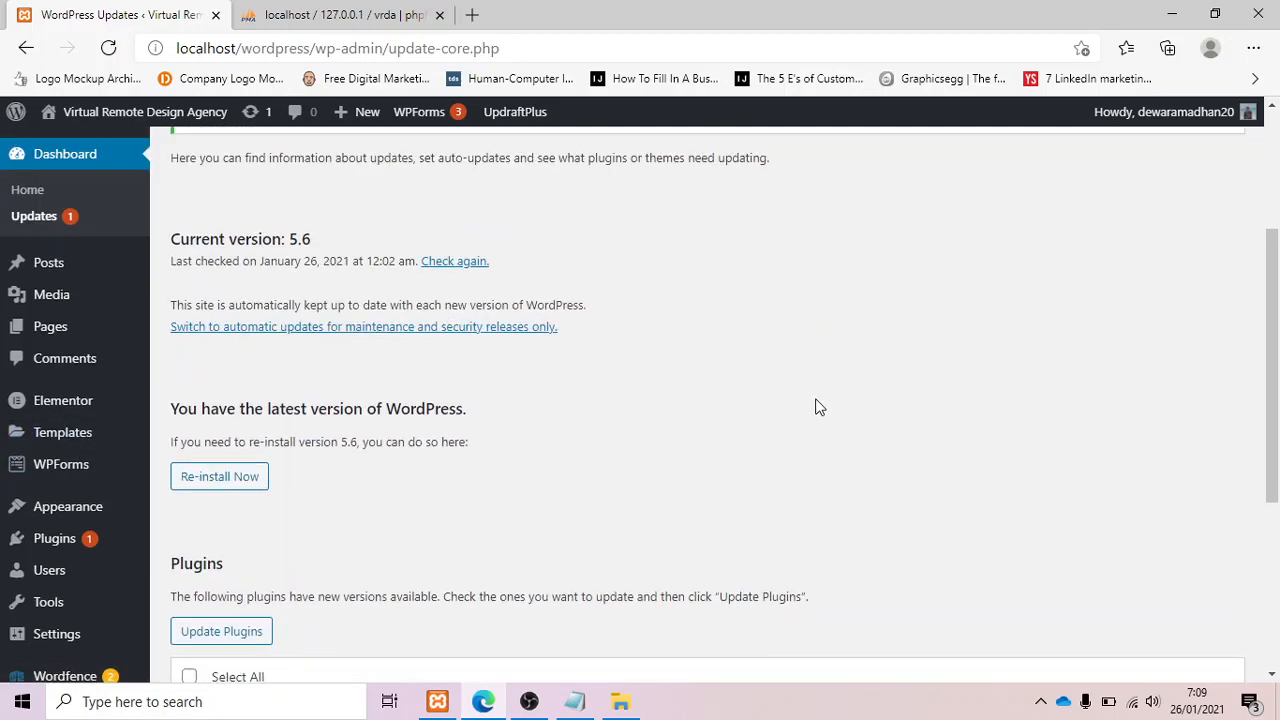
scroll(694, 411, "down", 4)
mouse_move(74, 491)
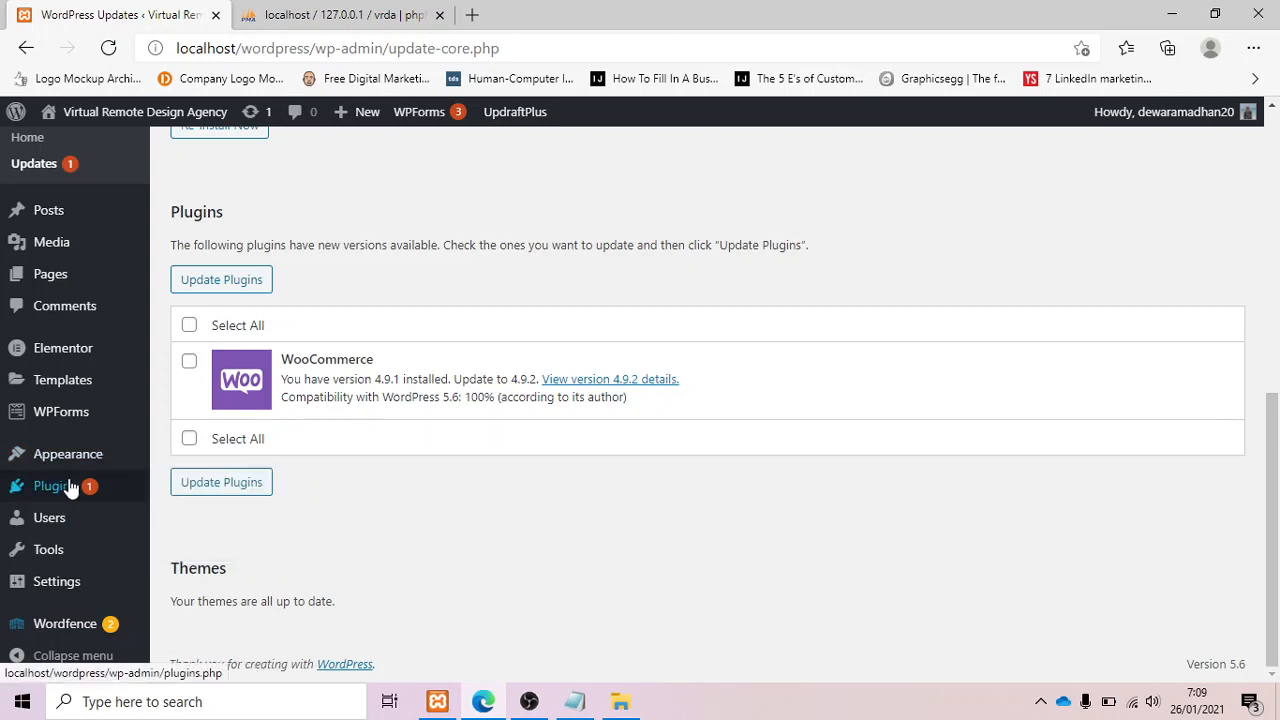
left_click(212, 516)
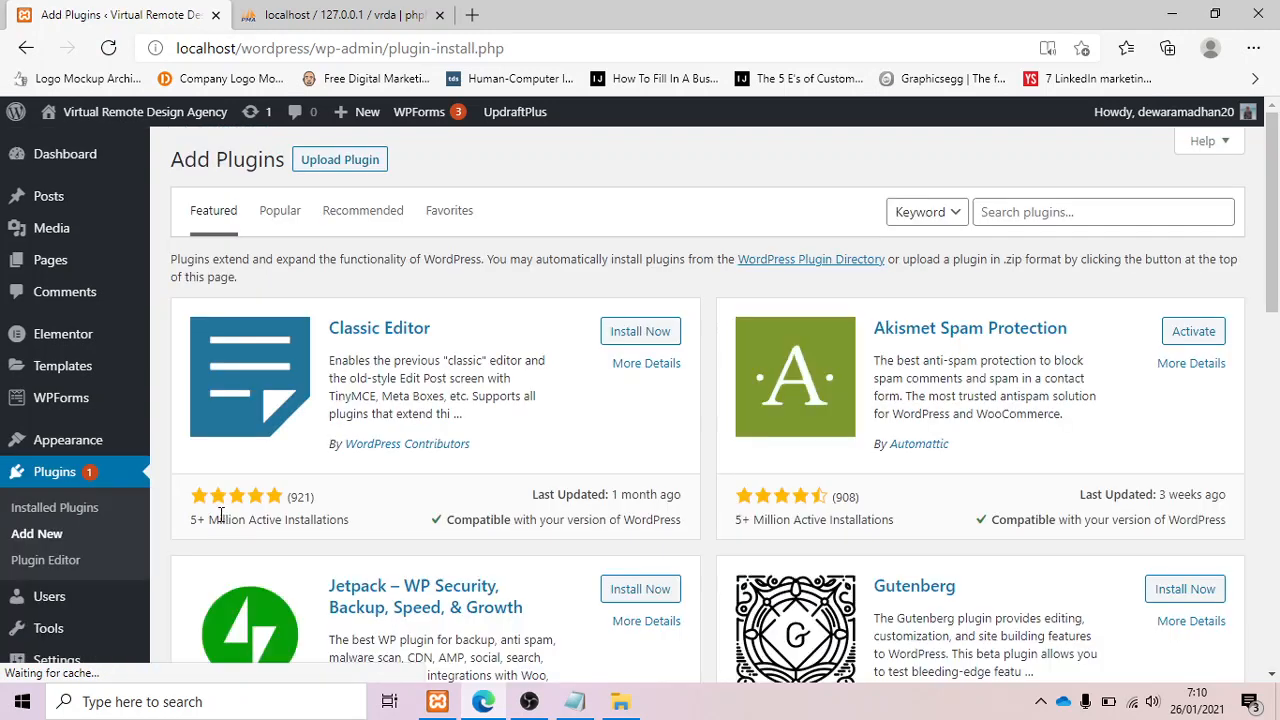
Search the plugin directory for "updraft".
left_click(1039, 205)
type("upda")
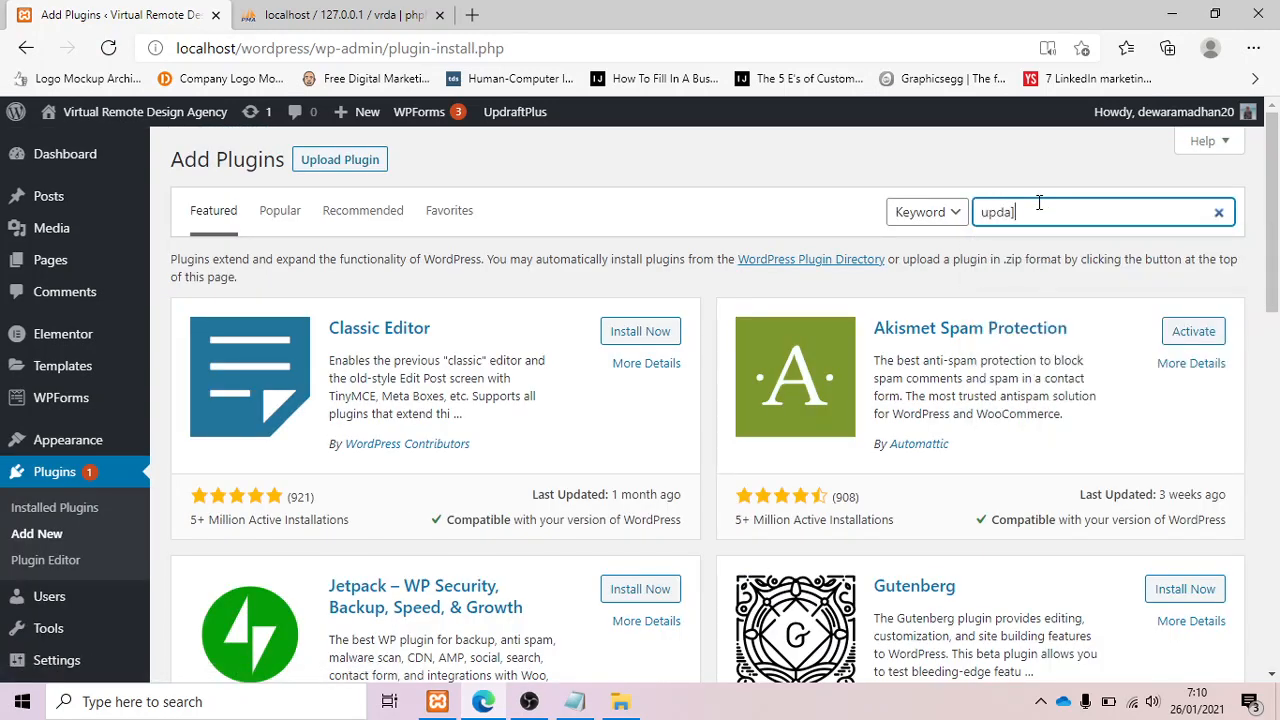
key("BackSpace")
left_click(1057, 246)
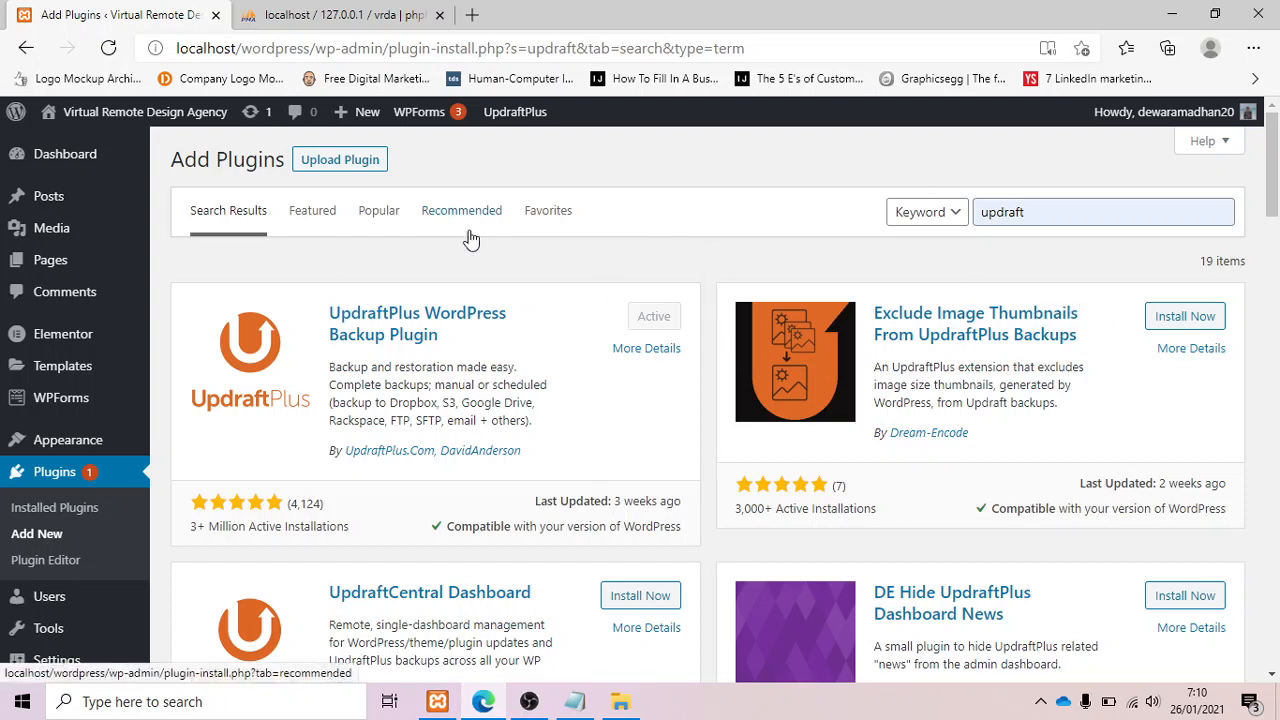
Switch to Notepad and add the line "2. Scan pada website" after a blank line below the bullets.
left_click(574, 701)
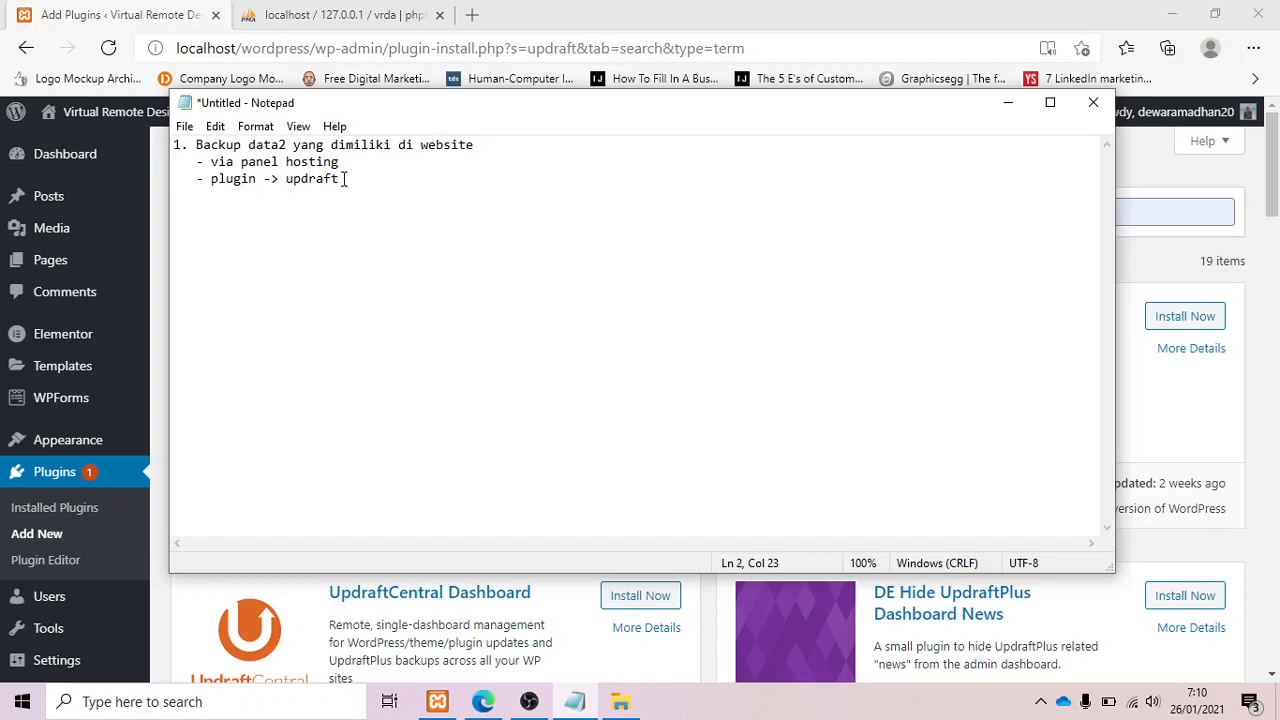
left_click_drag(340, 178, 196, 178)
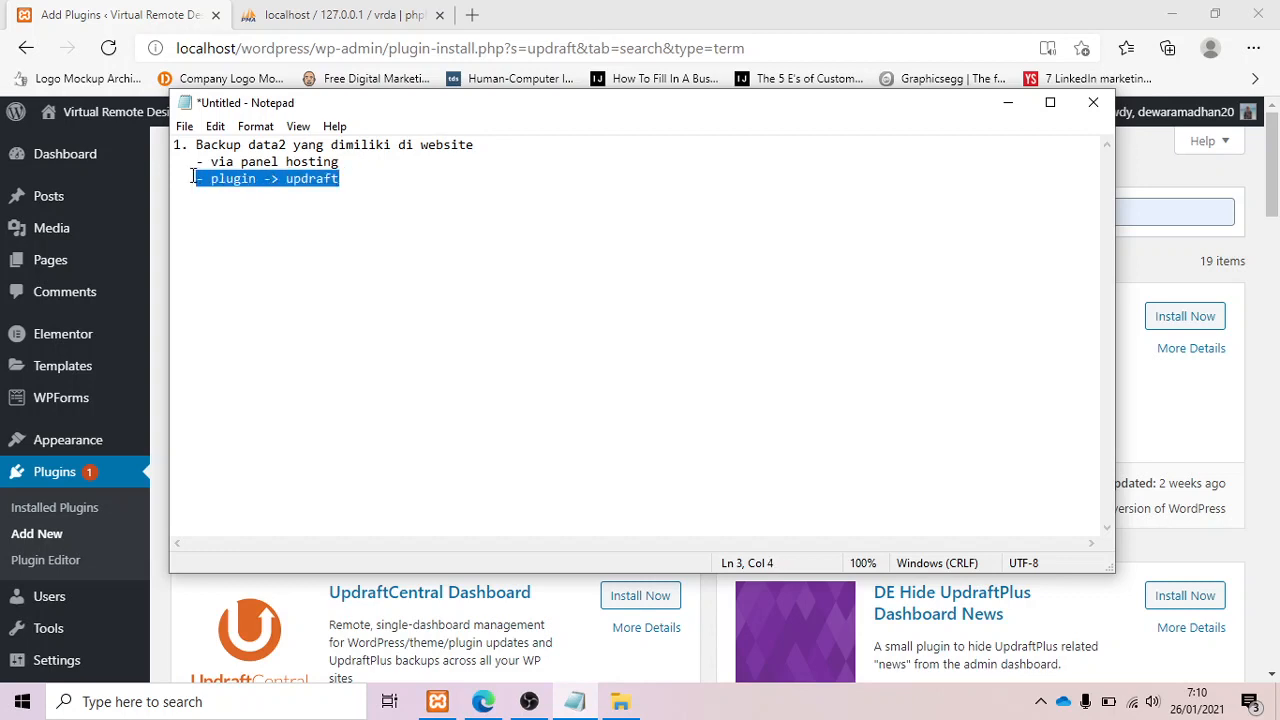
left_click(370, 184)
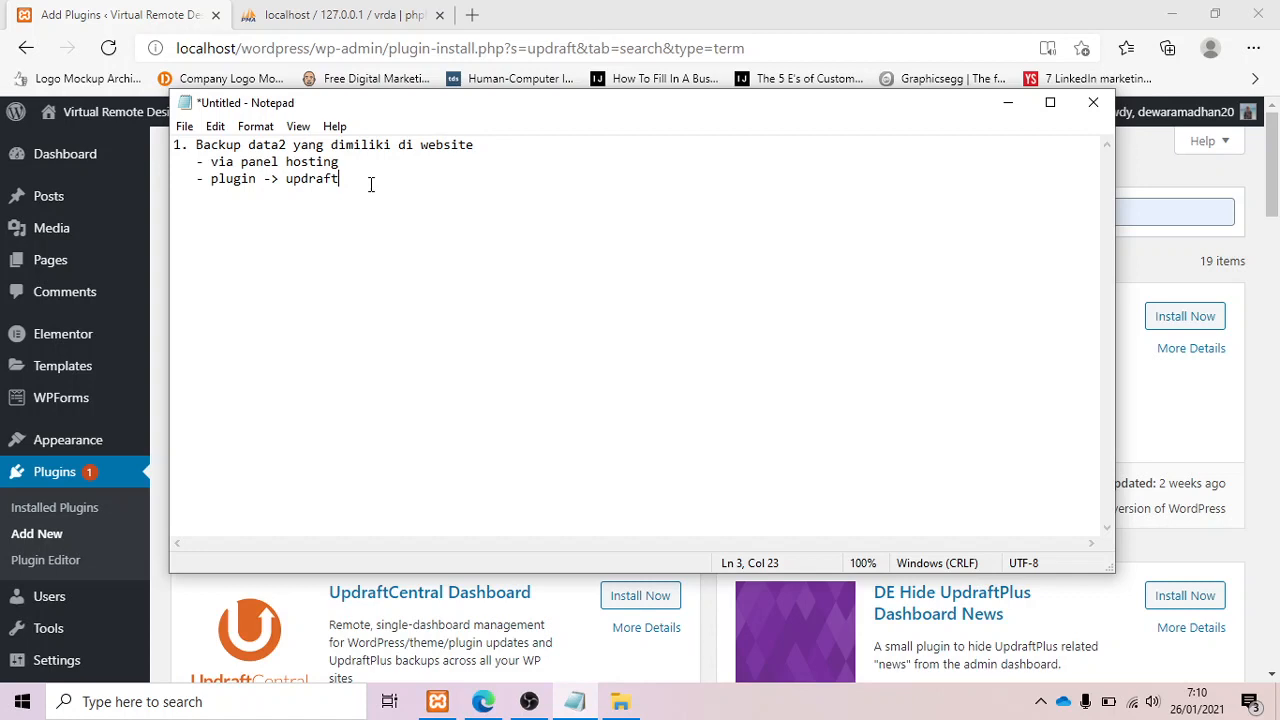
left_click_drag(370, 184, 203, 178)
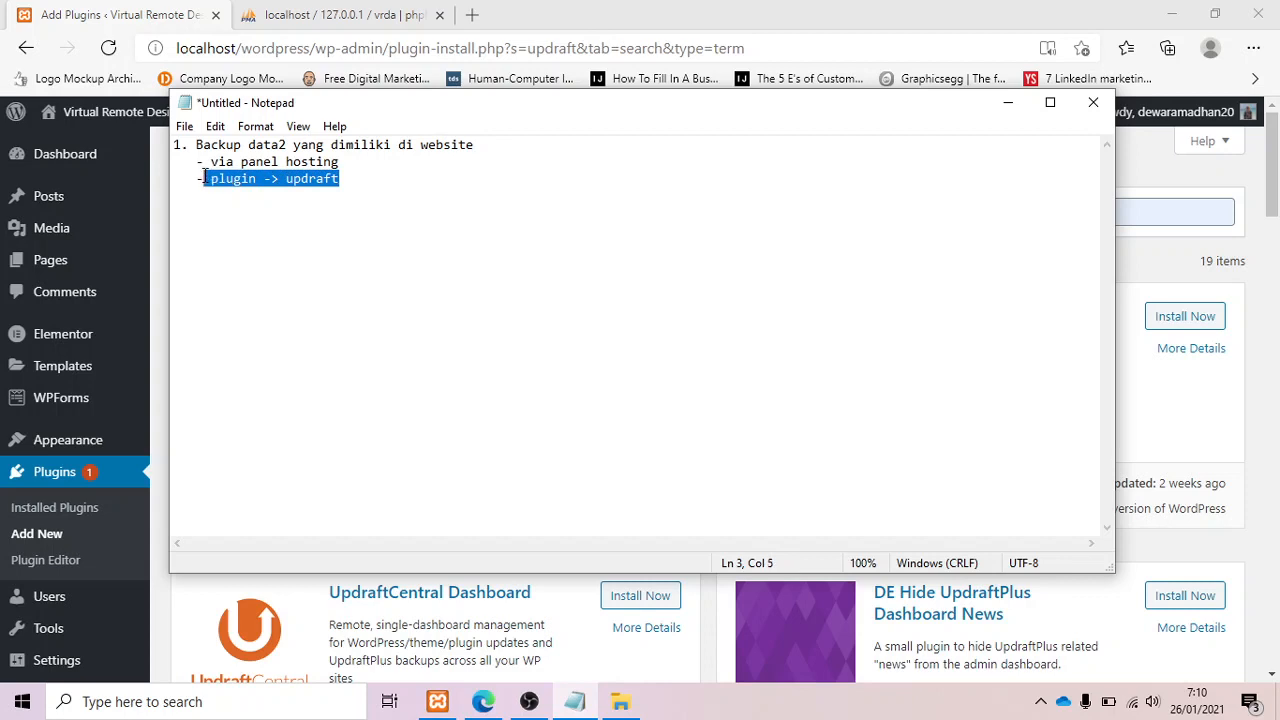
left_click(355, 180)
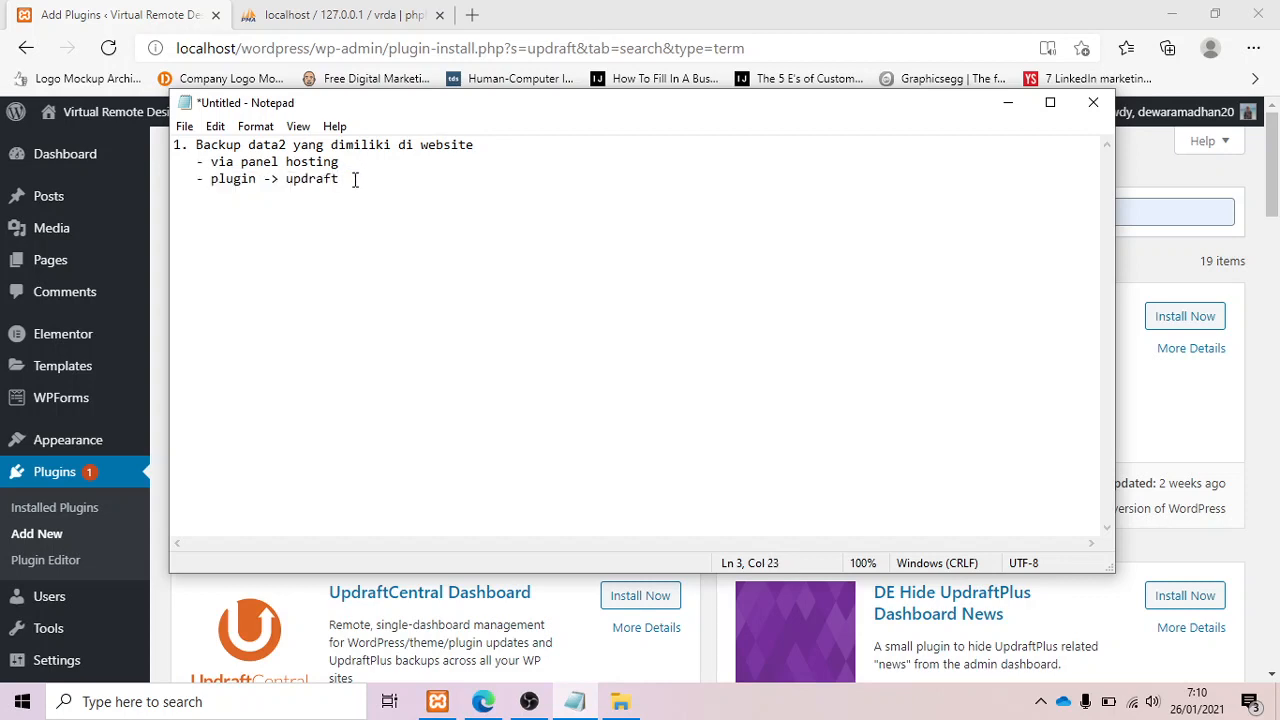
key("Return")
key("Return")
type("2. Scan pada website")
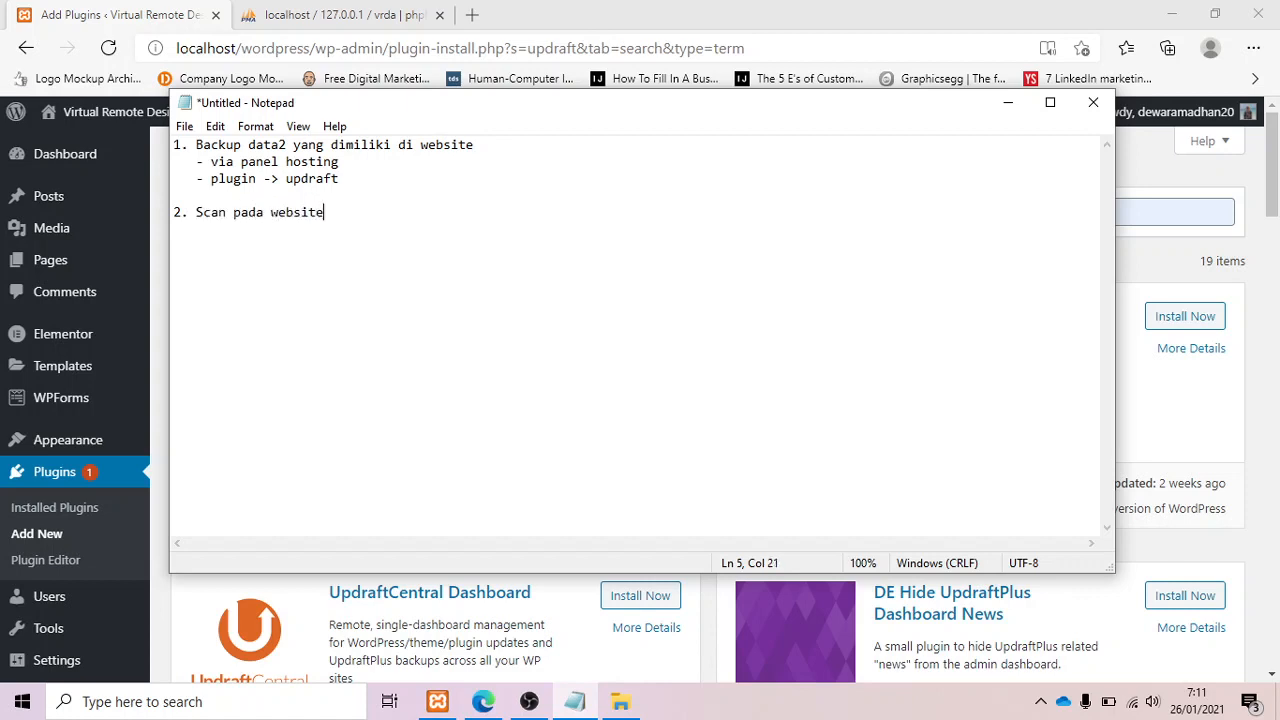
Add the indented bullet "- plugin -> wordfence" under the second heading.
key("Return")
type("- plugin -> wordp")
key("BackSpace")
type("fencec")
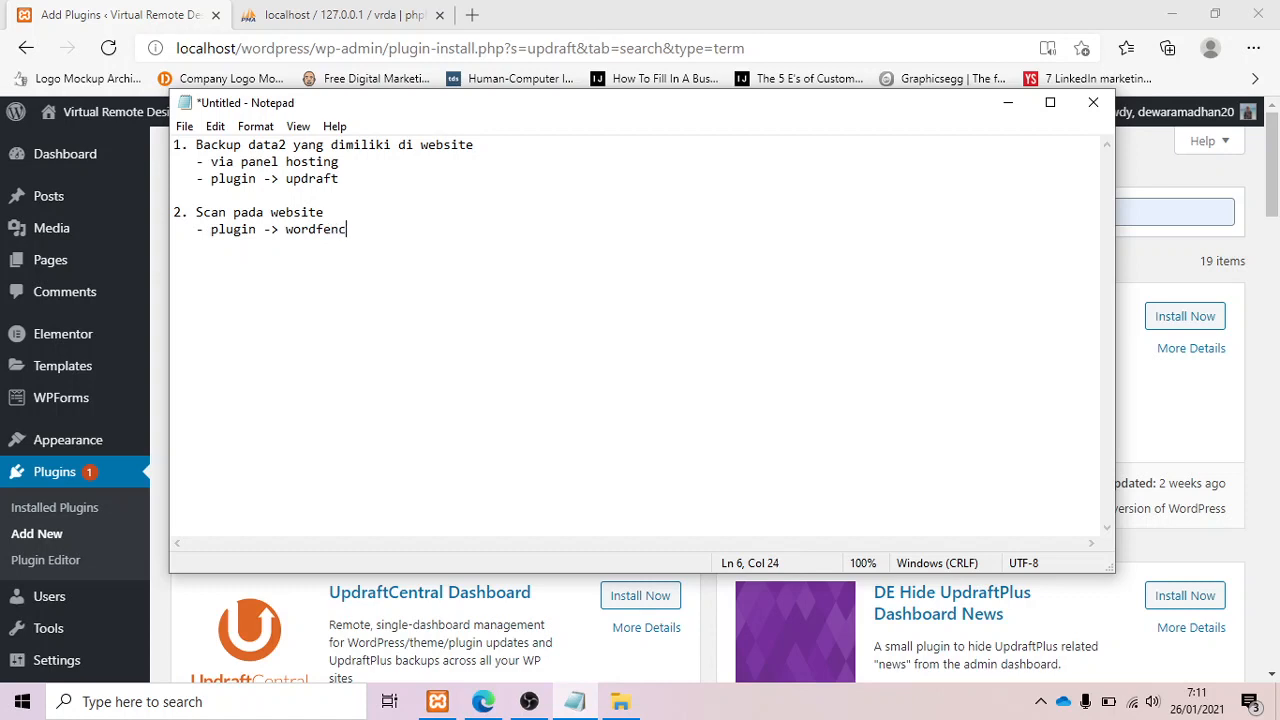
key("BackSpace")
key("BackSpace")
type("e")
Switch back to the browser and search the plugin directory for "wordfence".
left_click(1008, 103)
double_click(997, 208)
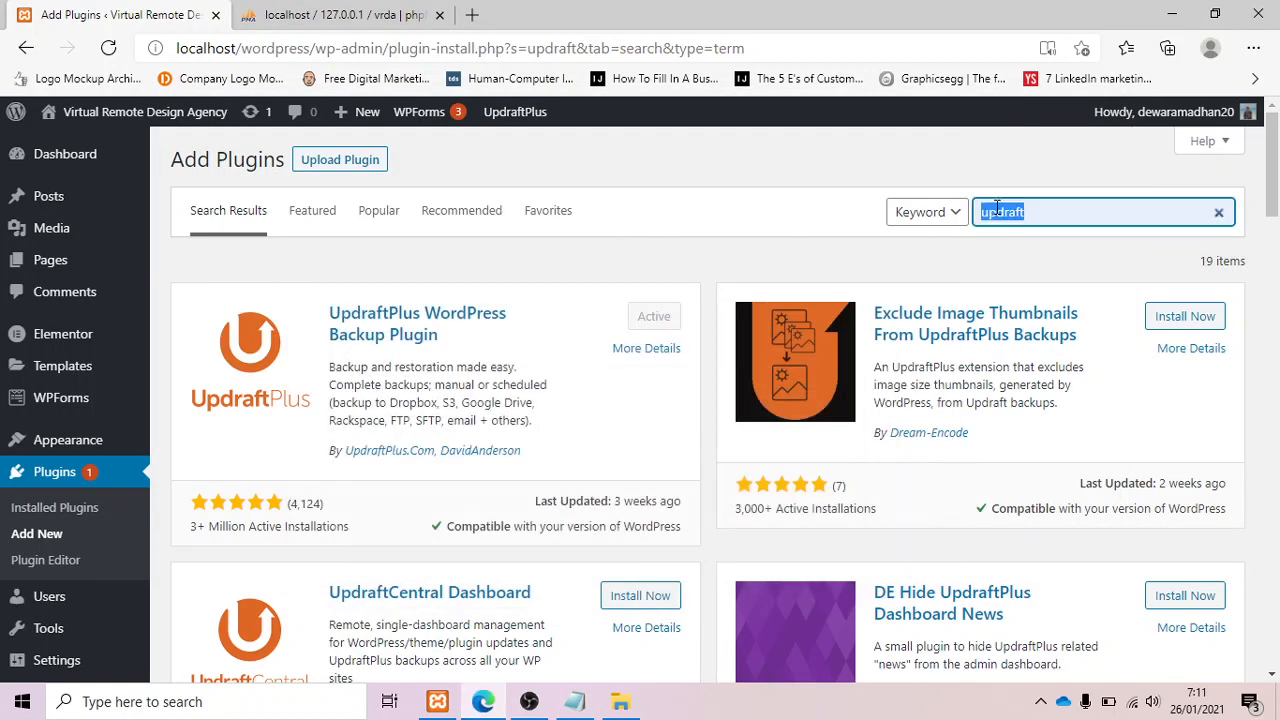
type("wordfem")
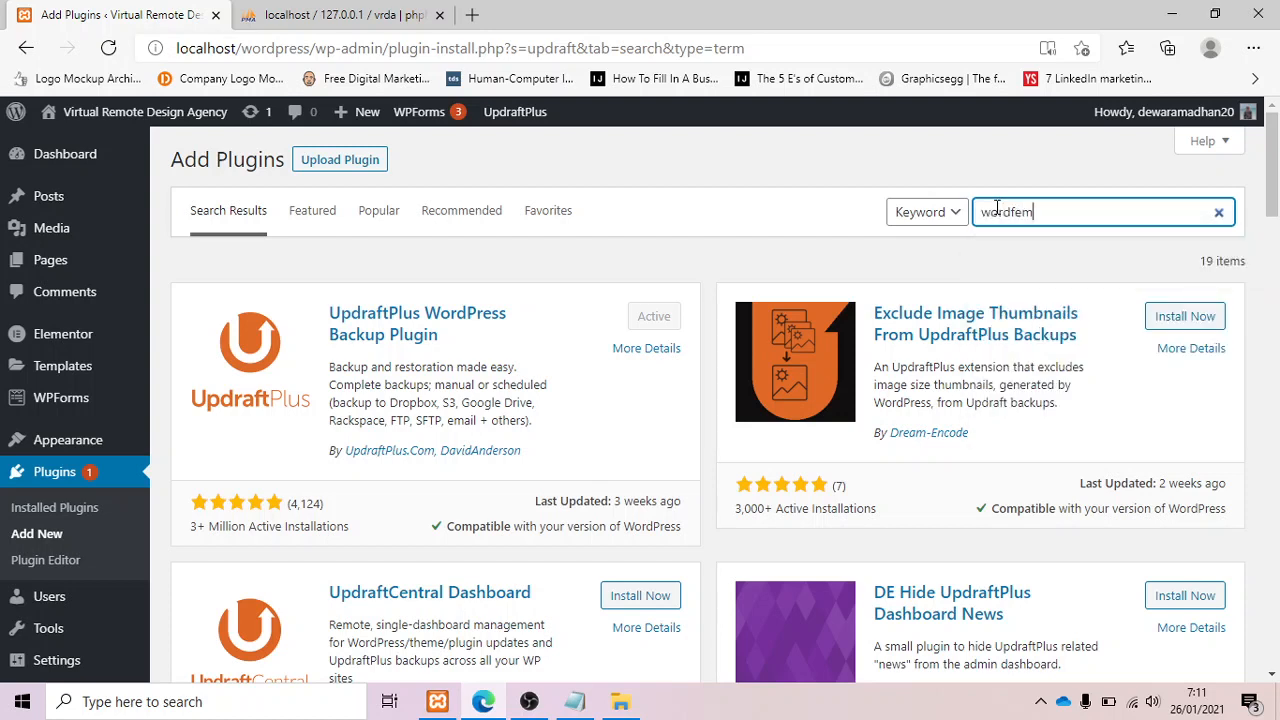
key("BackSpace")
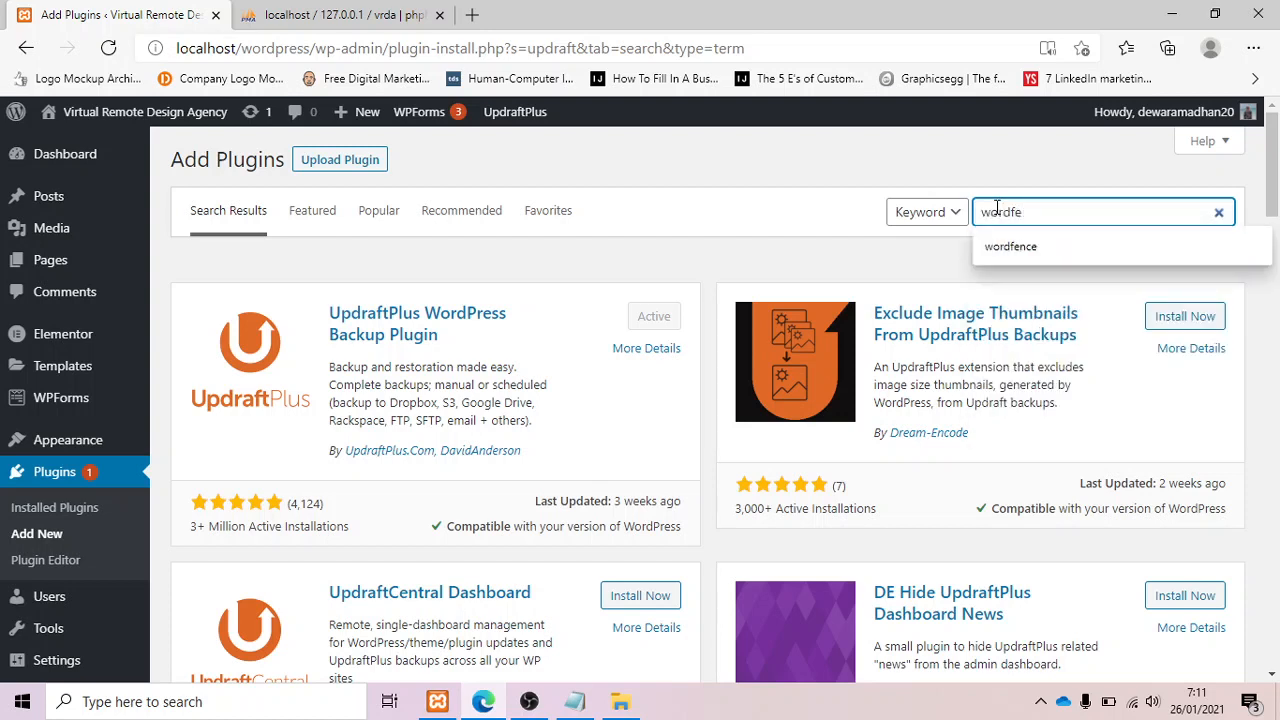
type("nce")
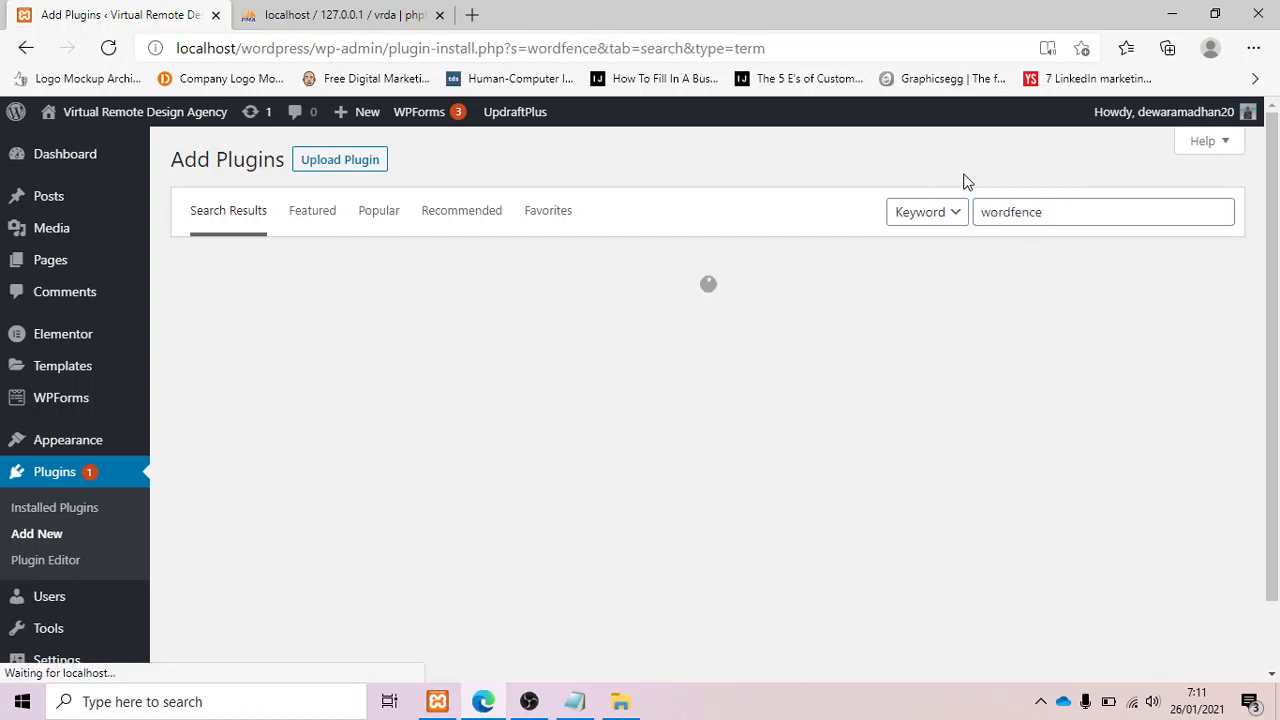
Open the Wordfence Scan page and dismiss its introductory tour.
scroll(86, 457, "down", 2)
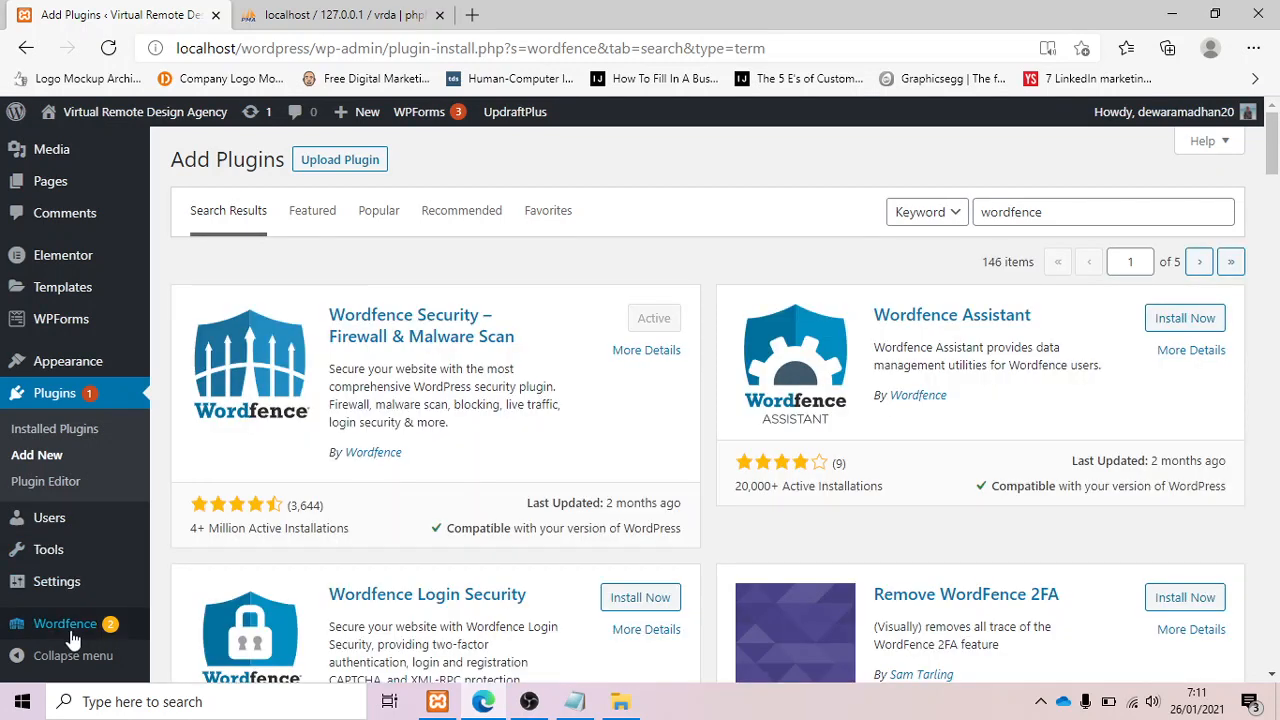
mouse_move(66, 632)
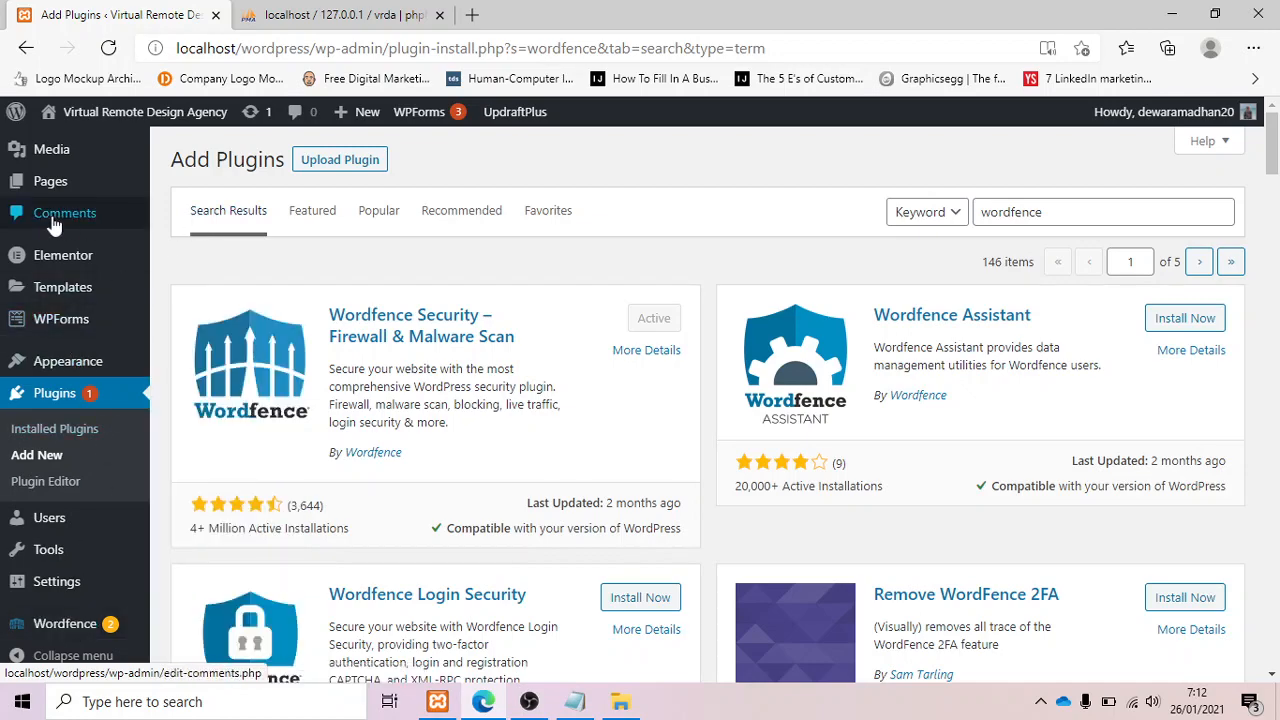
scroll(120, 302, "down", 6)
scroll(120, 305, "up", 5)
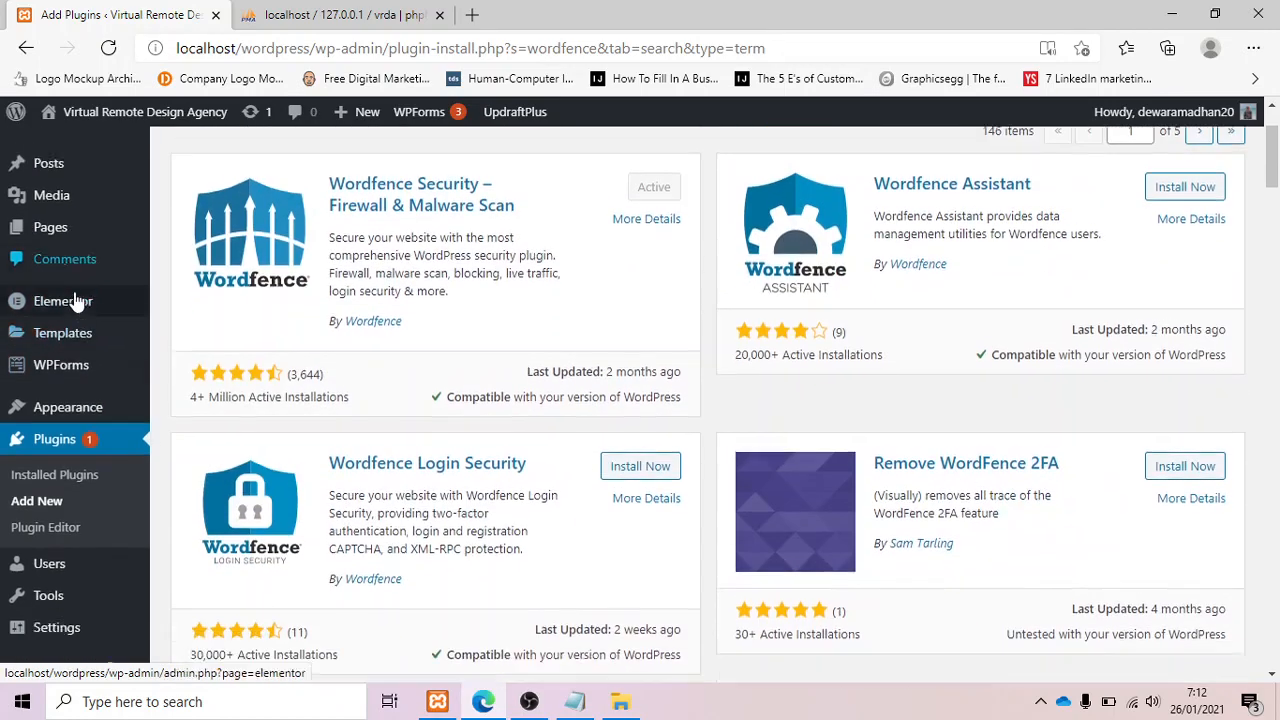
scroll(75, 303, "down", 5)
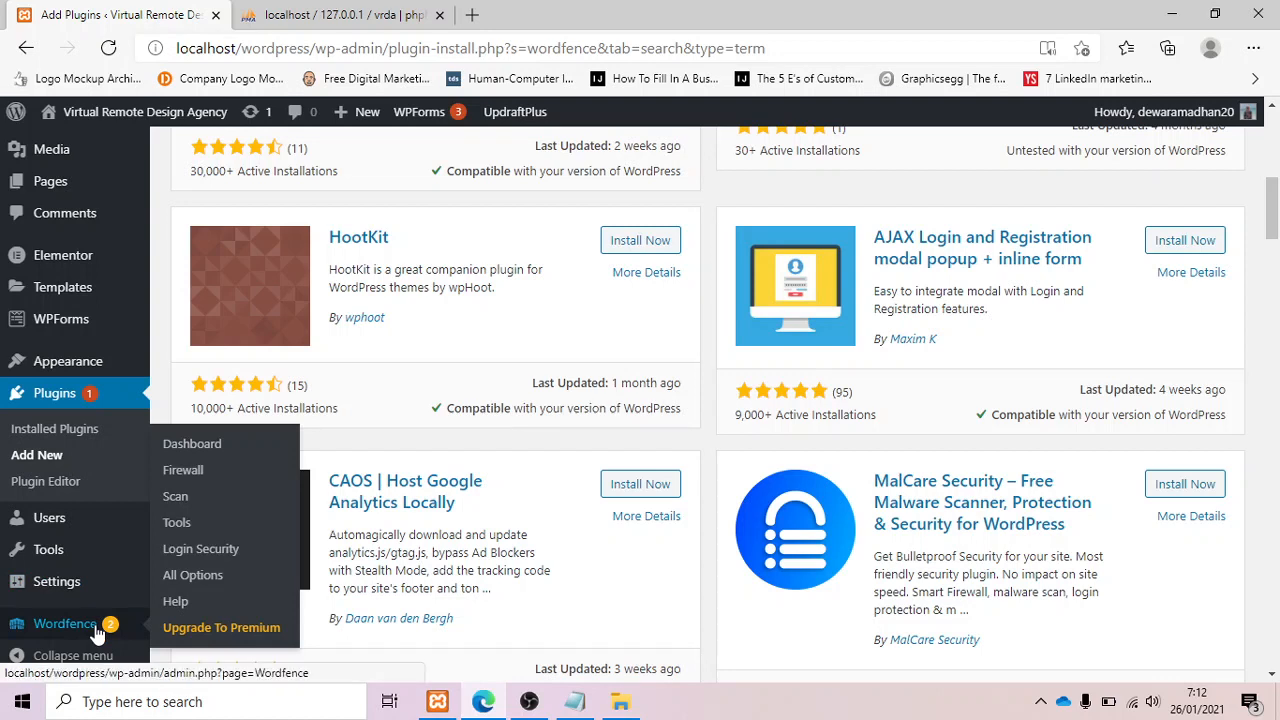
left_click(215, 510)
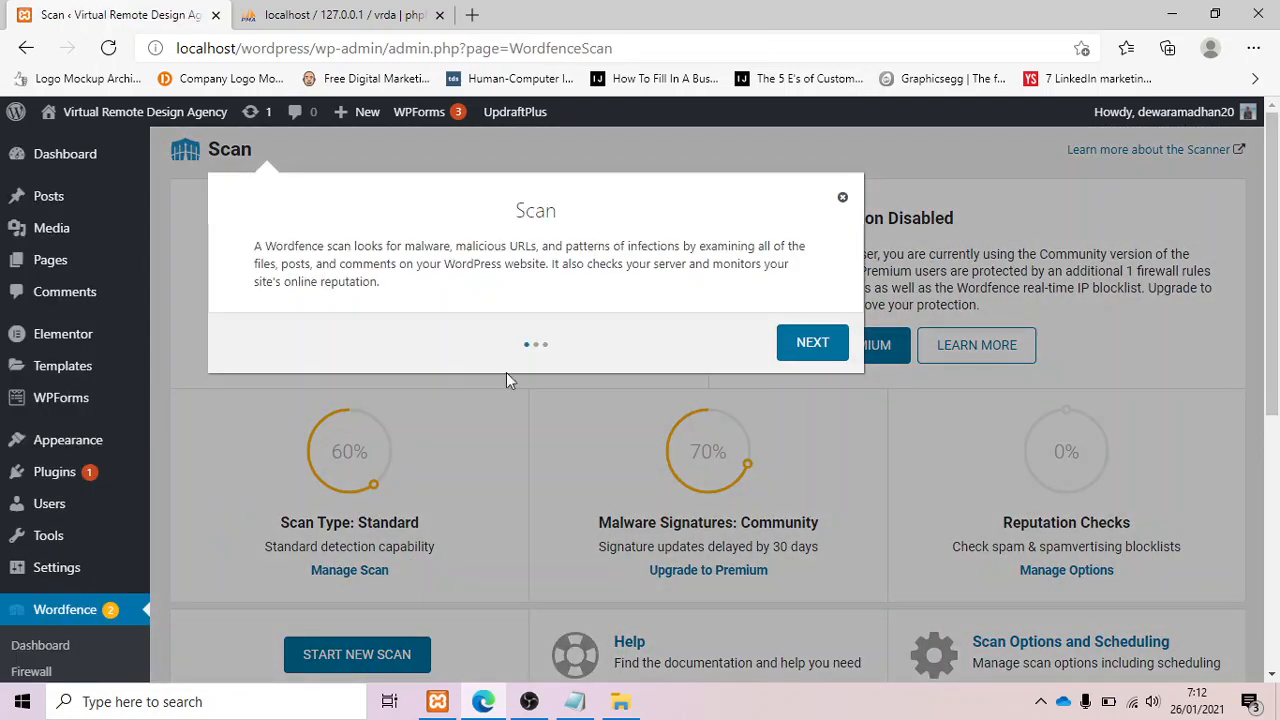
left_click(843, 197)
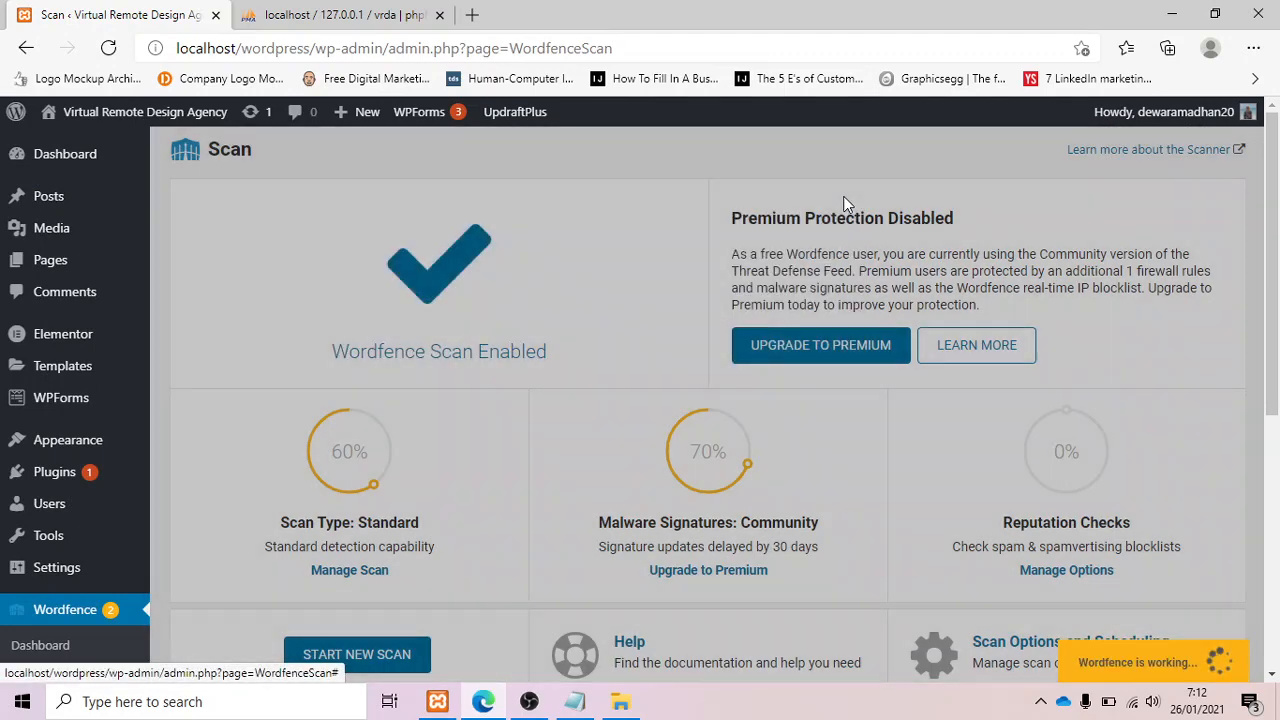
Examine the Wordfence scan results and open Scan Options and Scheduling to view the scan type options.
scroll(580, 378, "down", 4)
scroll(580, 383, "down", 1)
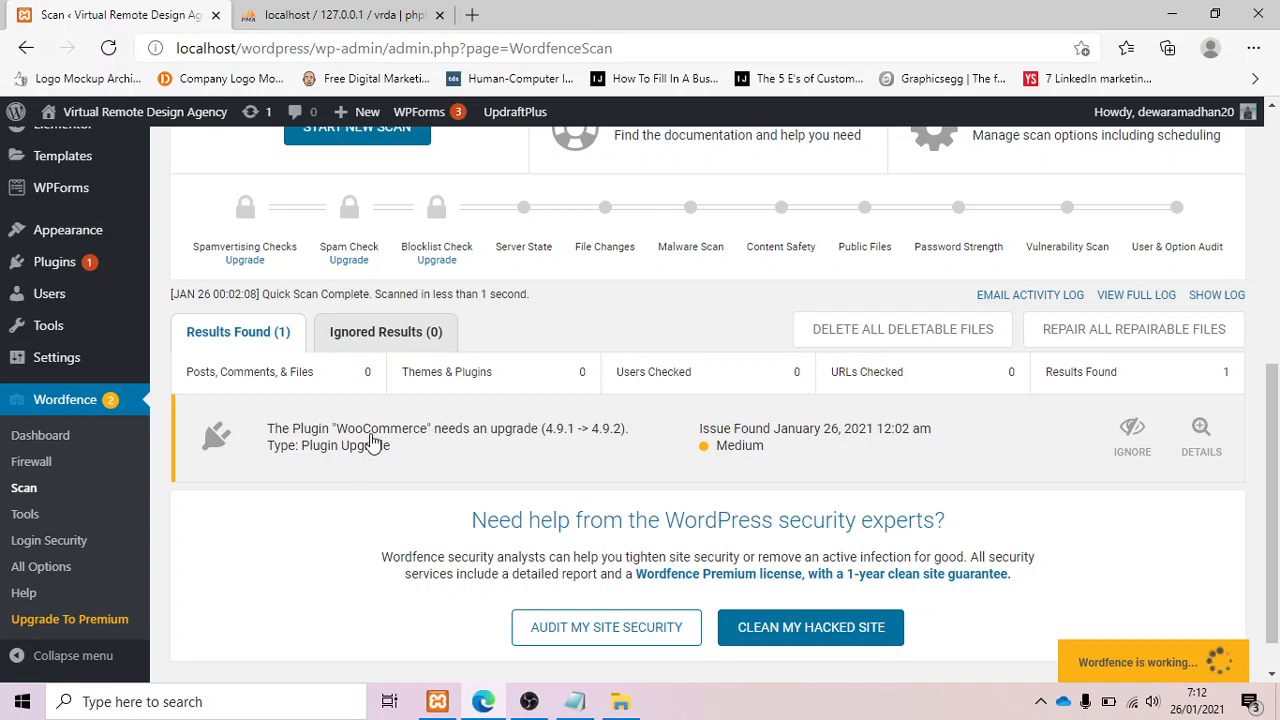
scroll(355, 460, "up", 1)
scroll(375, 440, "down", 2)
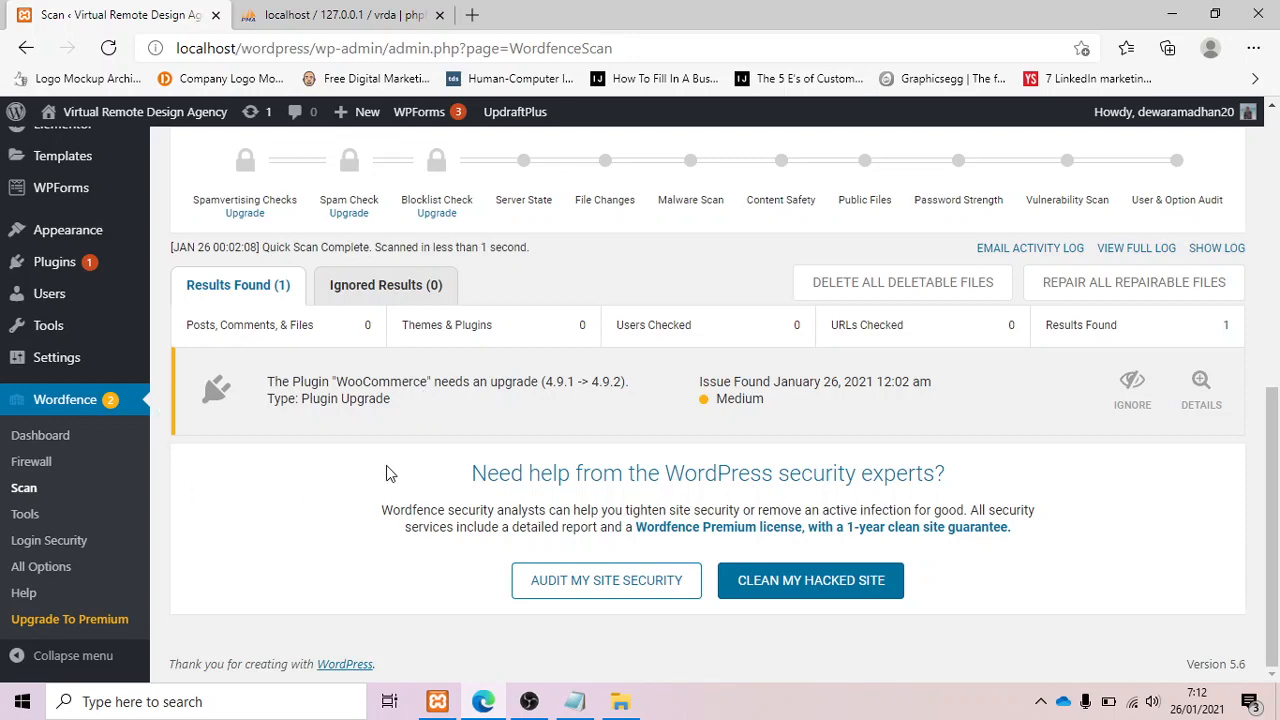
scroll(388, 472, "up", 4)
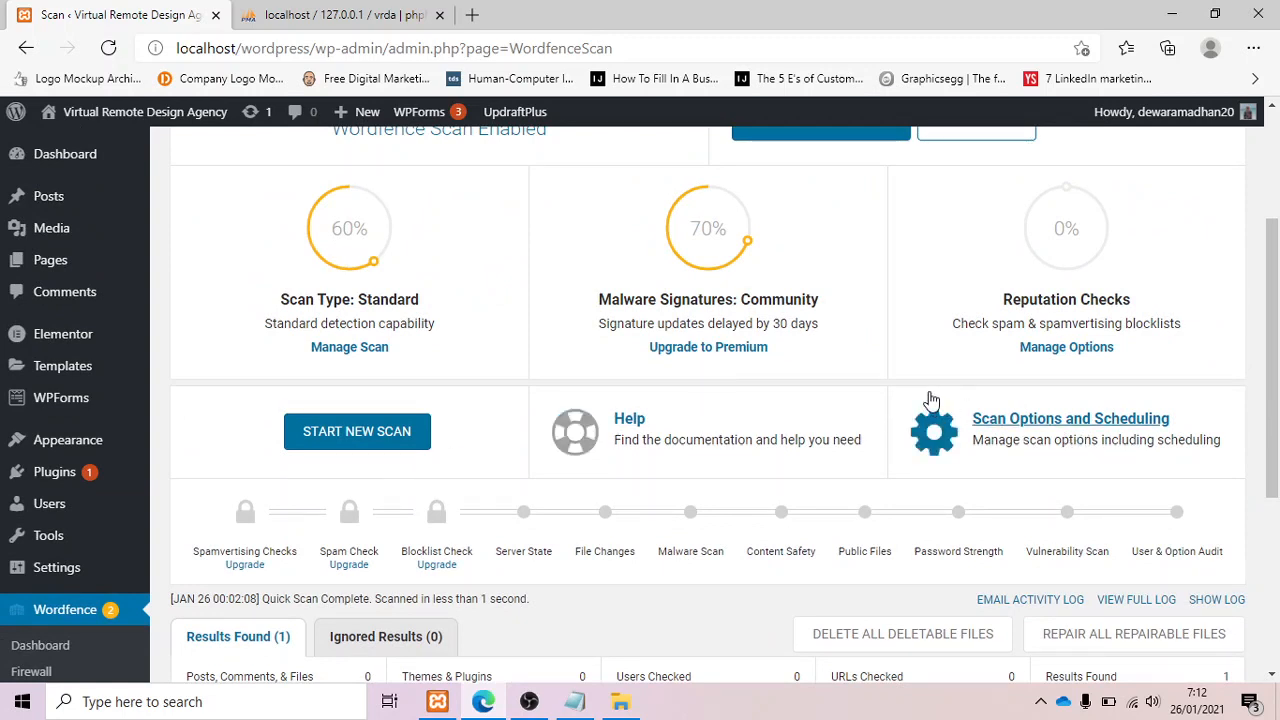
scroll(930, 400, "down", 1)
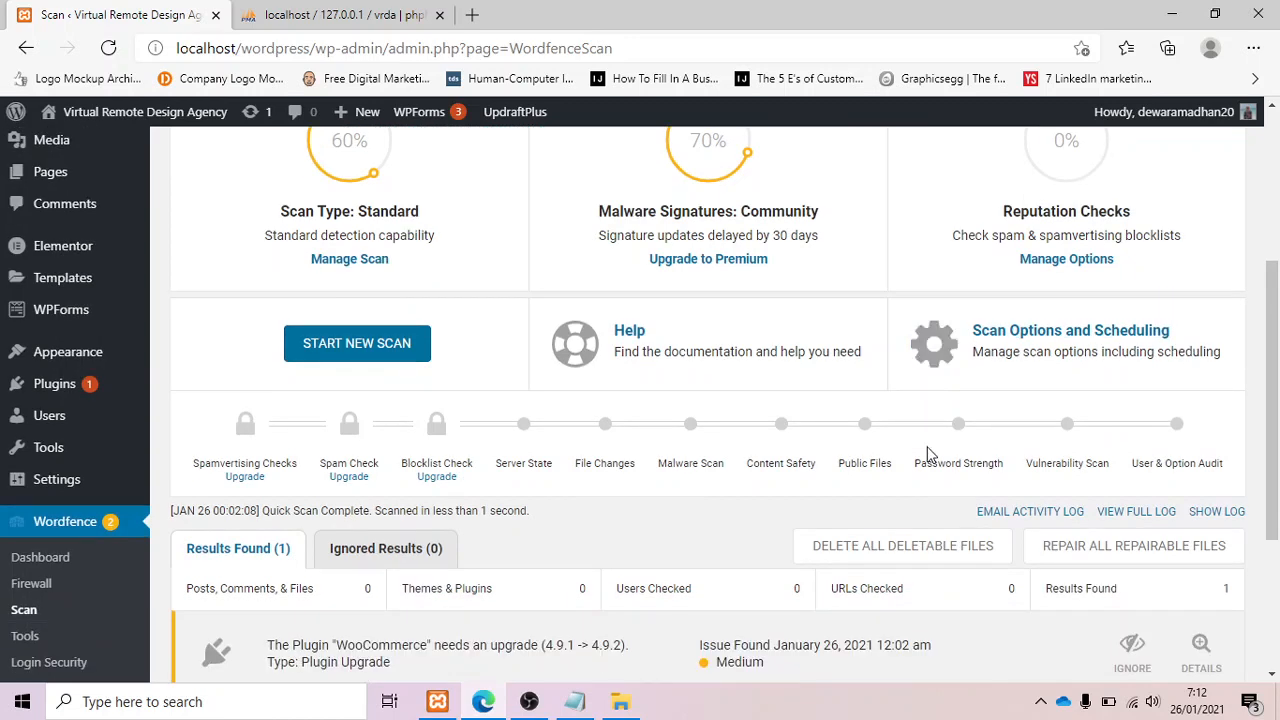
left_click(1066, 345)
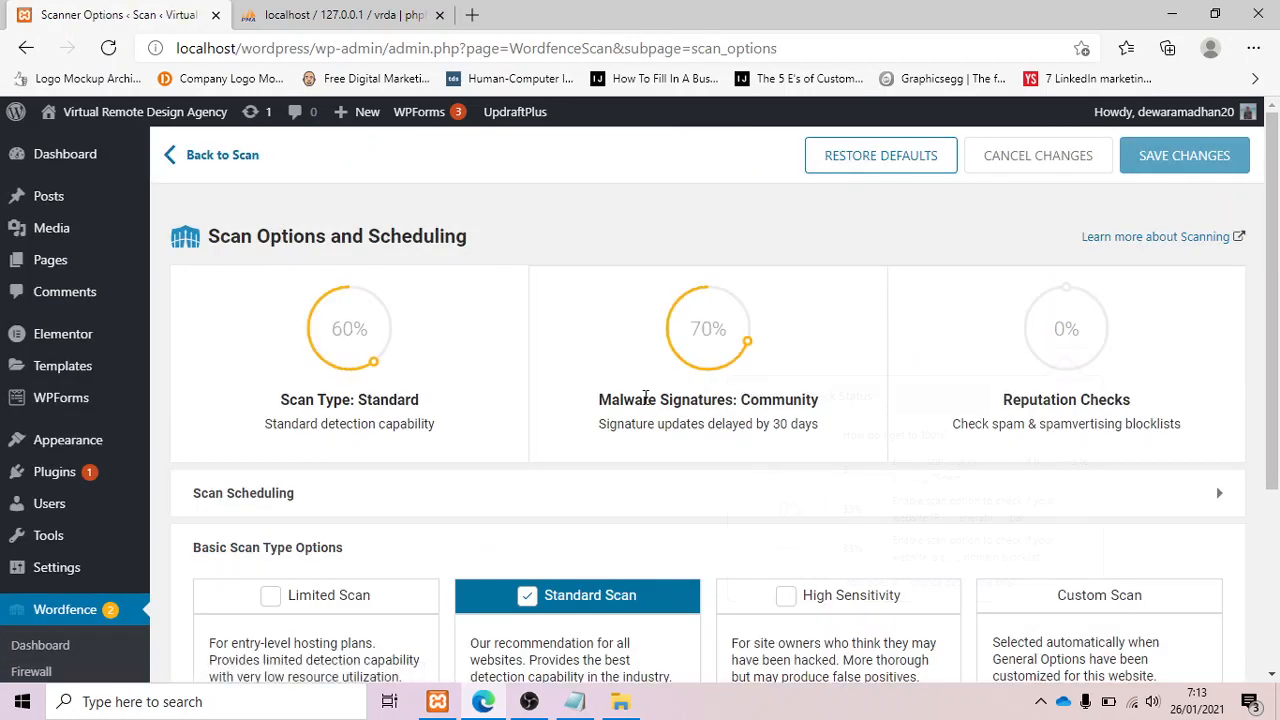
scroll(640, 408, "down", 3)
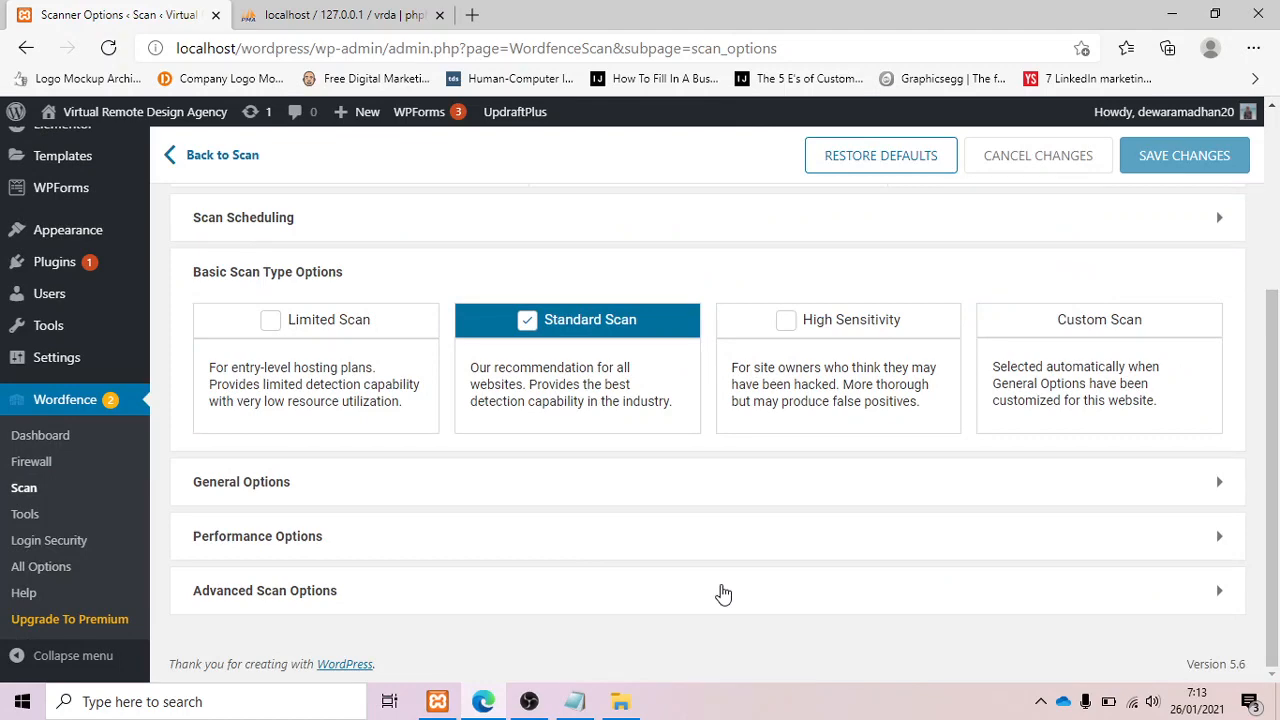
Expand Advanced Scan Options to view the file exclusion and additional signature settings, and collapse the section again.
left_click(723, 594)
scroll(723, 591, "down", 3)
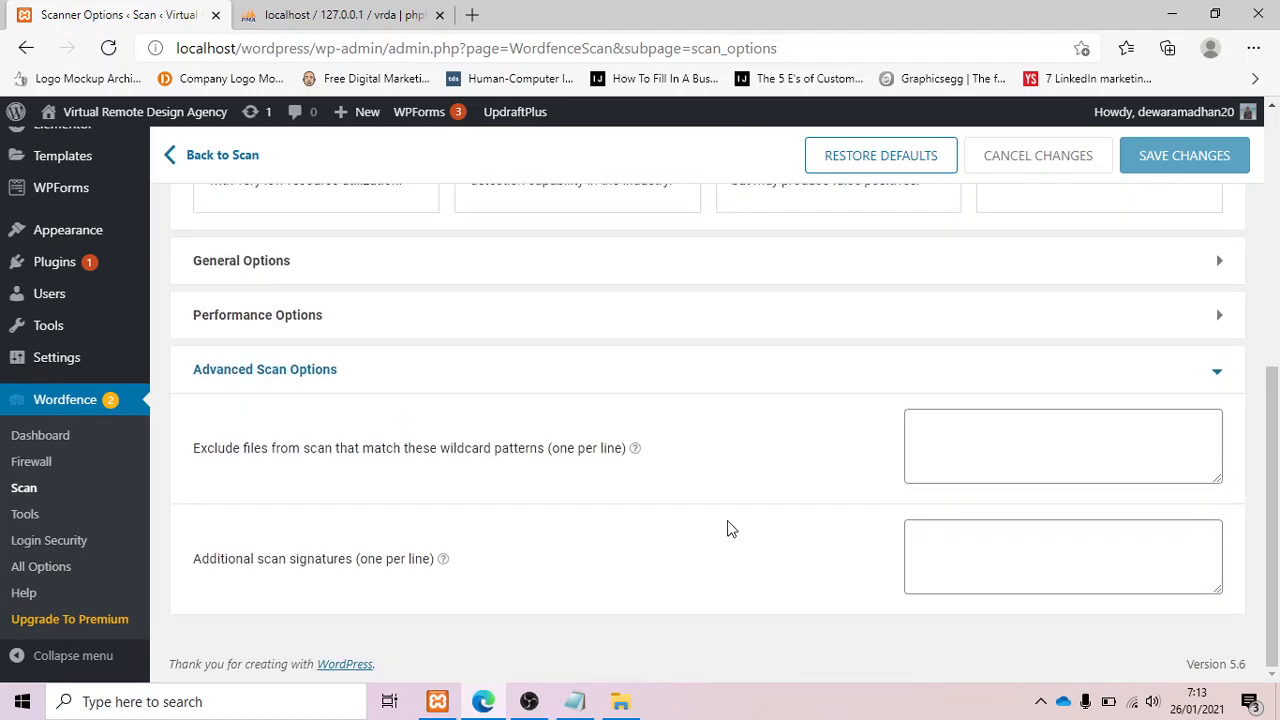
left_click(623, 365)
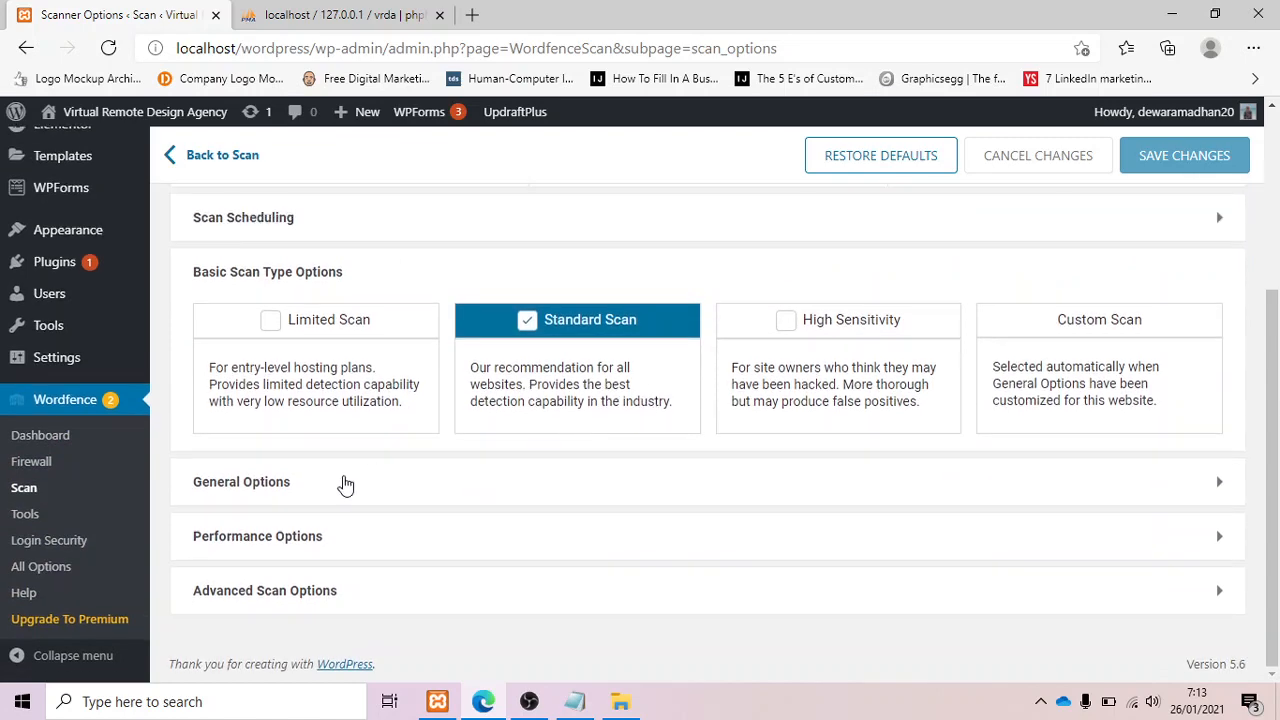
Enable "Scan files outside your WordPress installation" in the General Options and save the scan option changes.
left_click(345, 485)
scroll(345, 485, "down", 10)
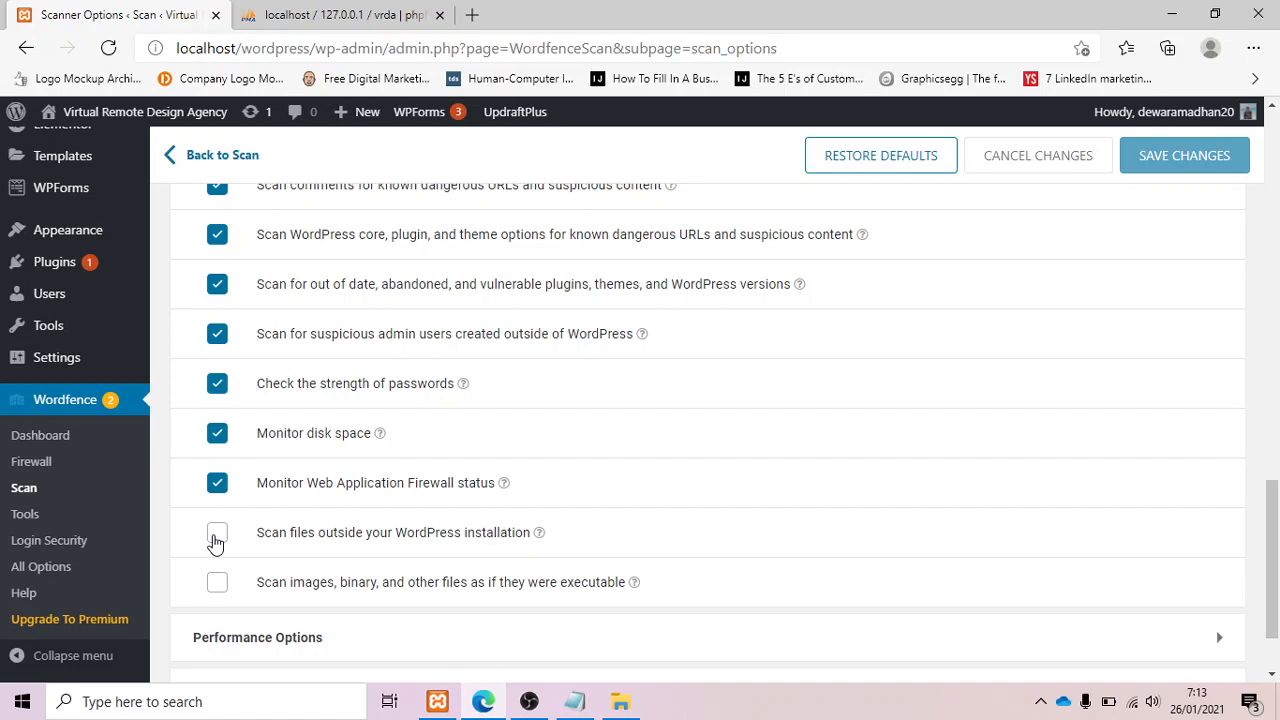
left_click(216, 540)
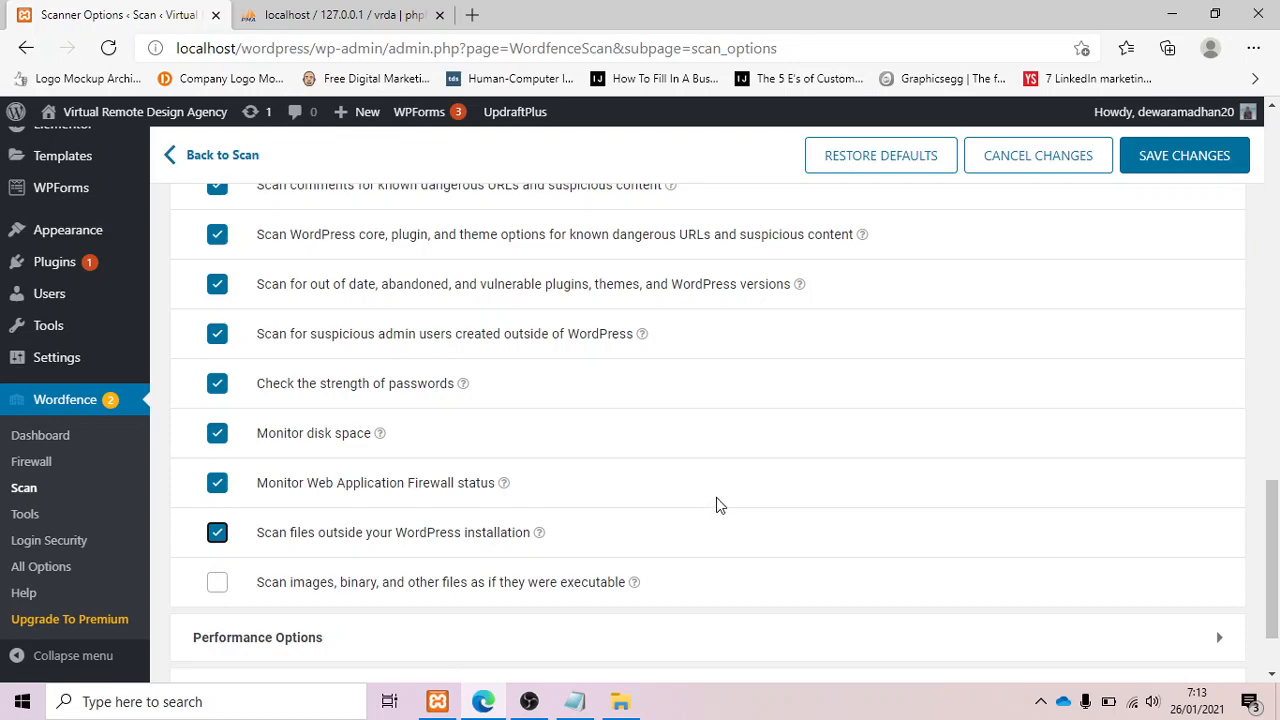
scroll(714, 506, "up", 10)
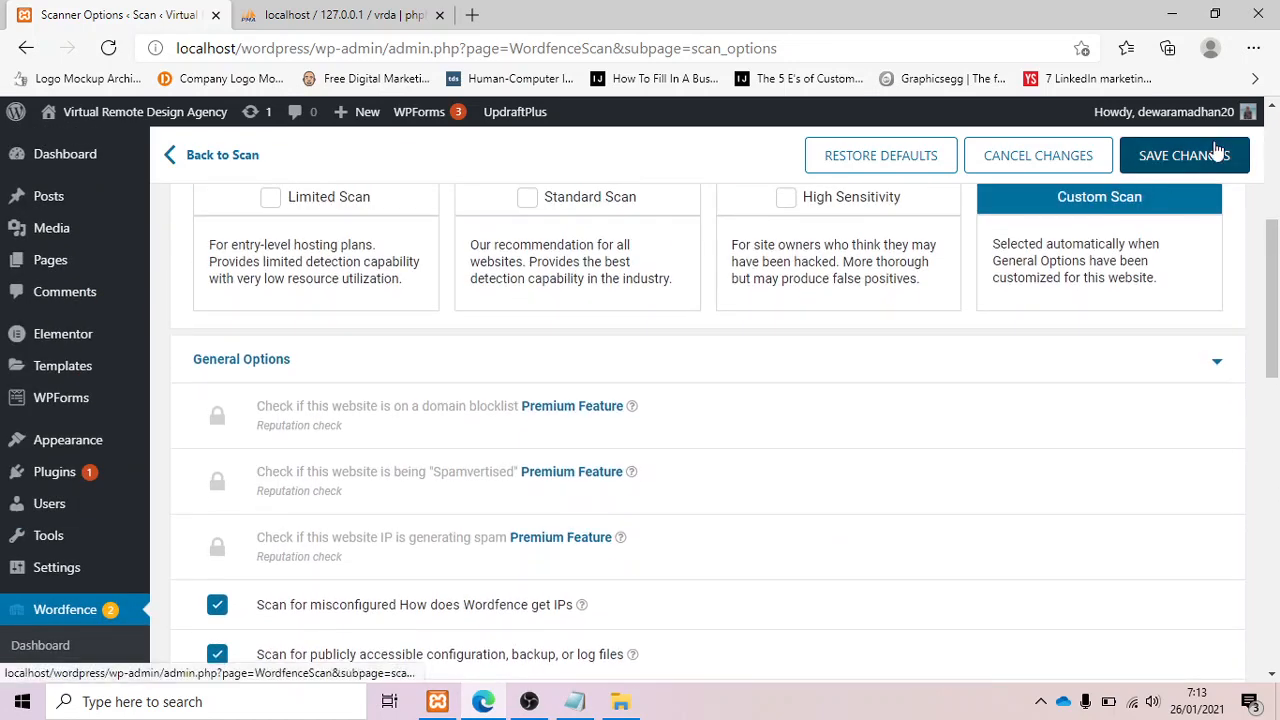
left_click(1216, 150)
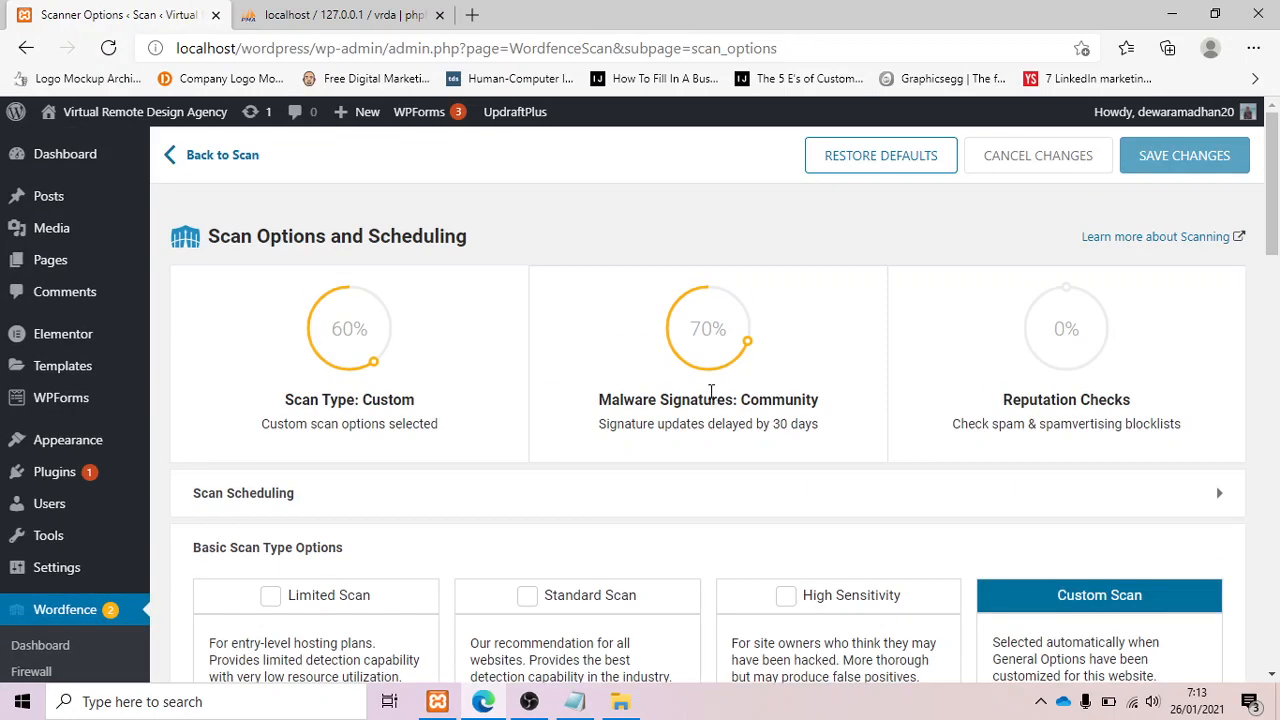
Return to the Wordfence Scan page, start a new scan and review the results found.
left_click(191, 164)
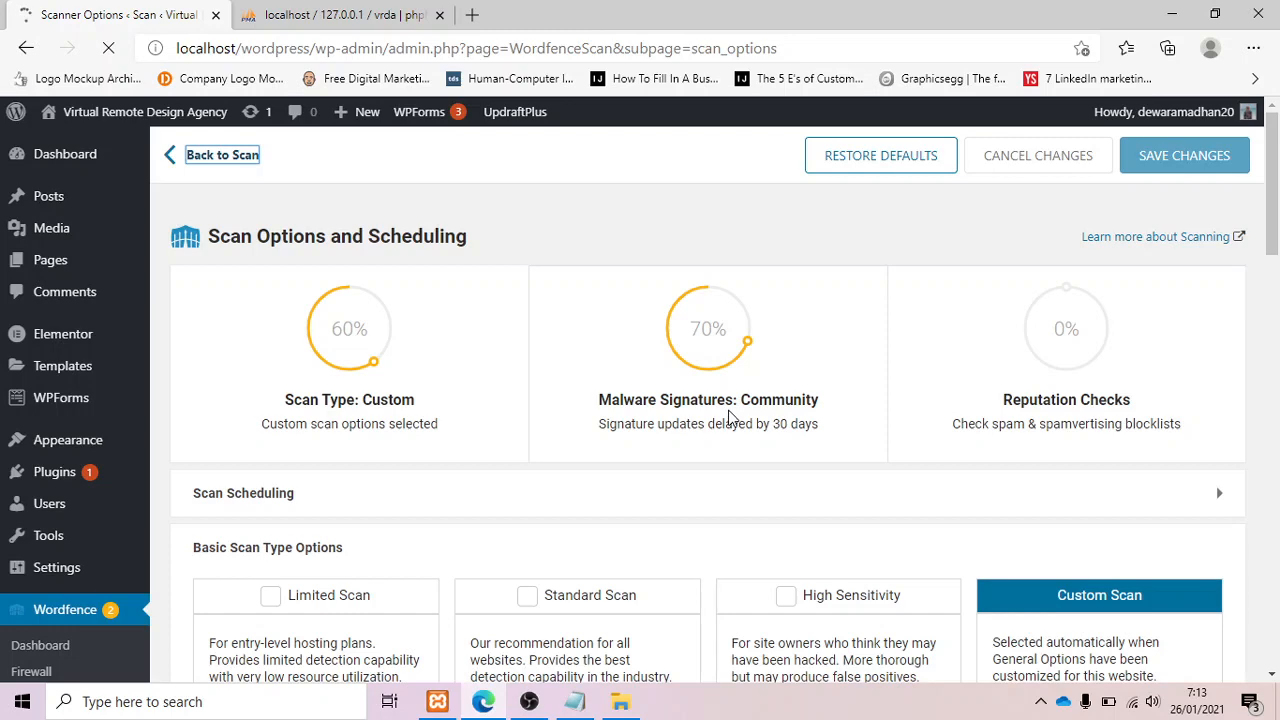
scroll(477, 402, "down", 3)
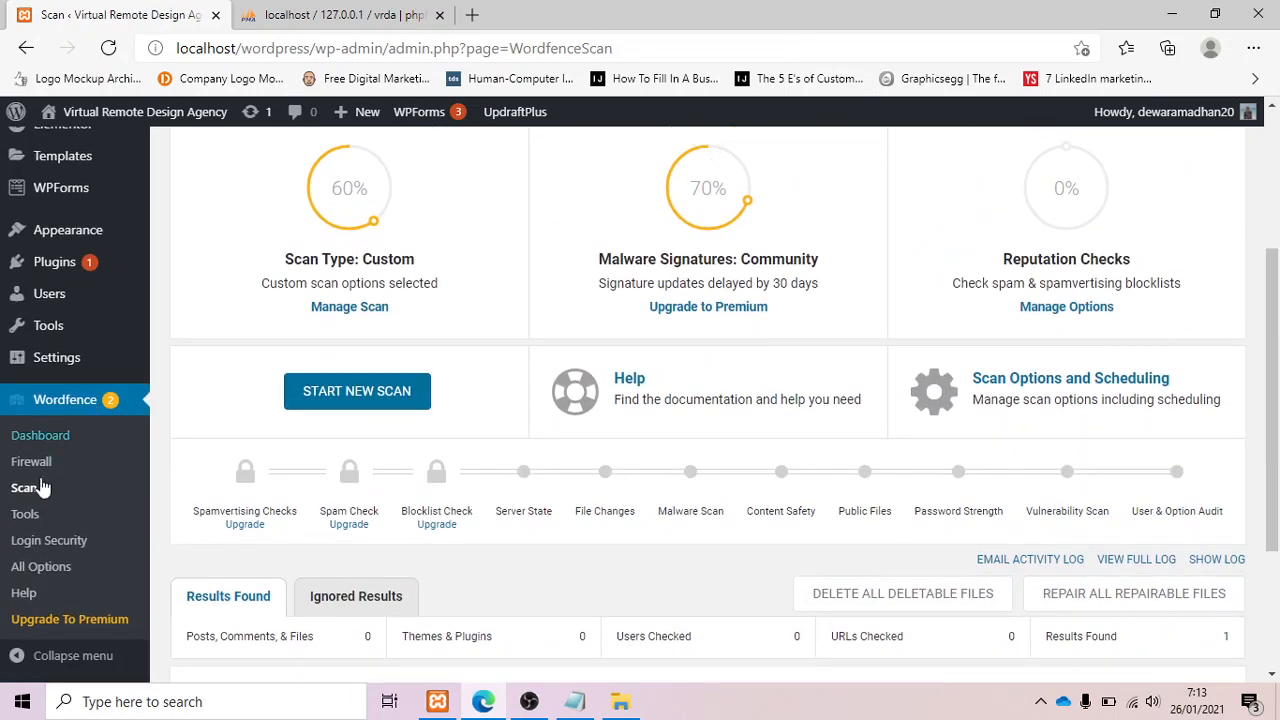
left_click(376, 397)
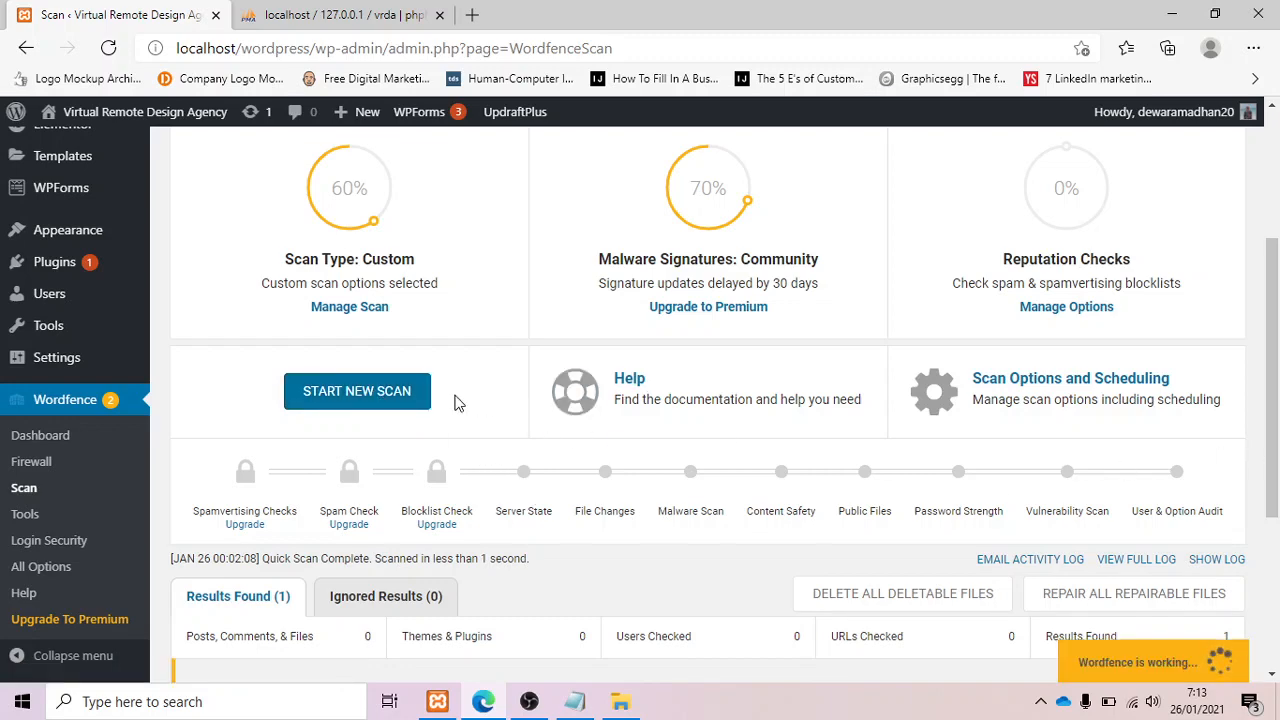
scroll(457, 400, "down", 3)
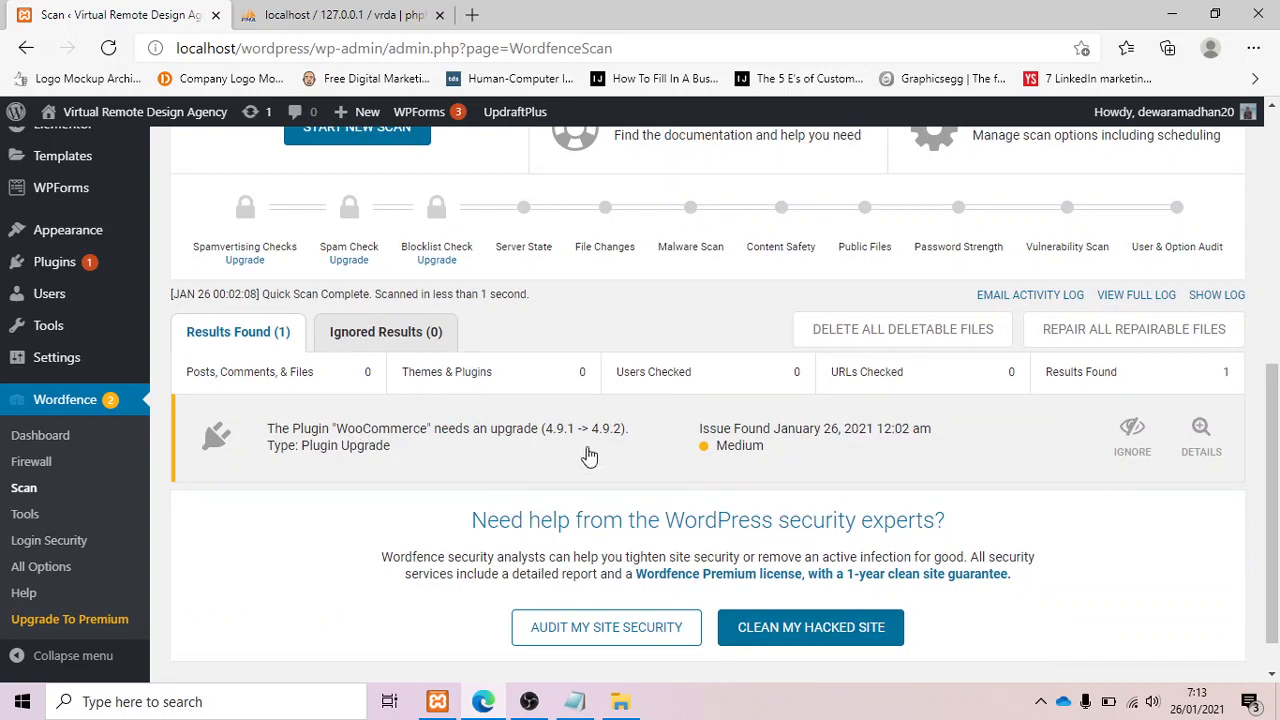
scroll(406, 489, "down", 1)
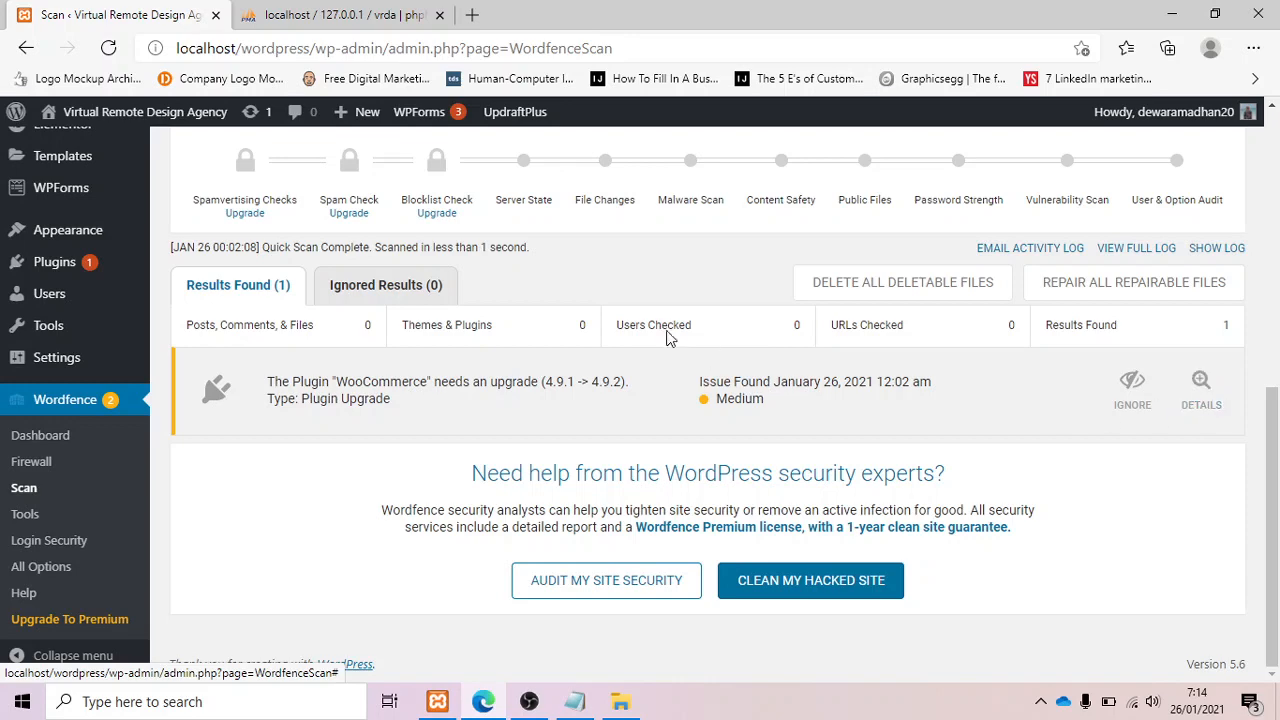
Switch to Notepad, add the indented bullet "- msal nama malware : vrda-malware" under the second heading, and select the malware name.
left_click(575, 702)
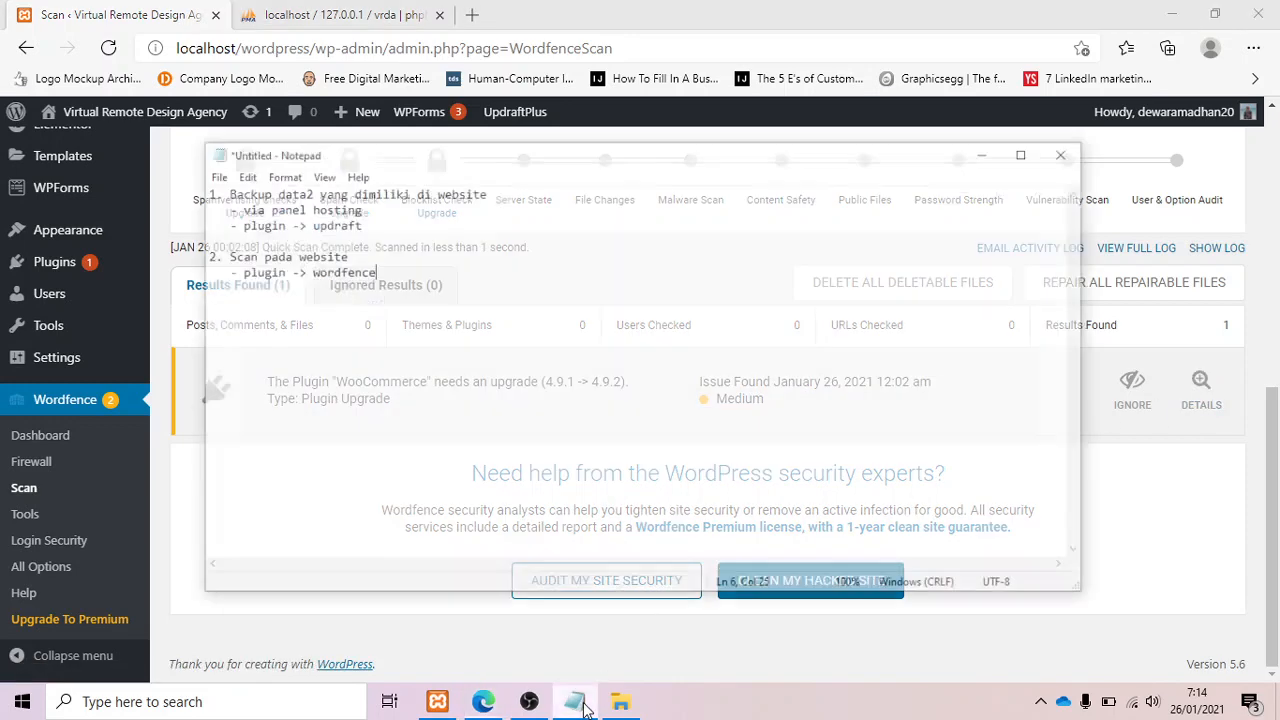
key("Return")
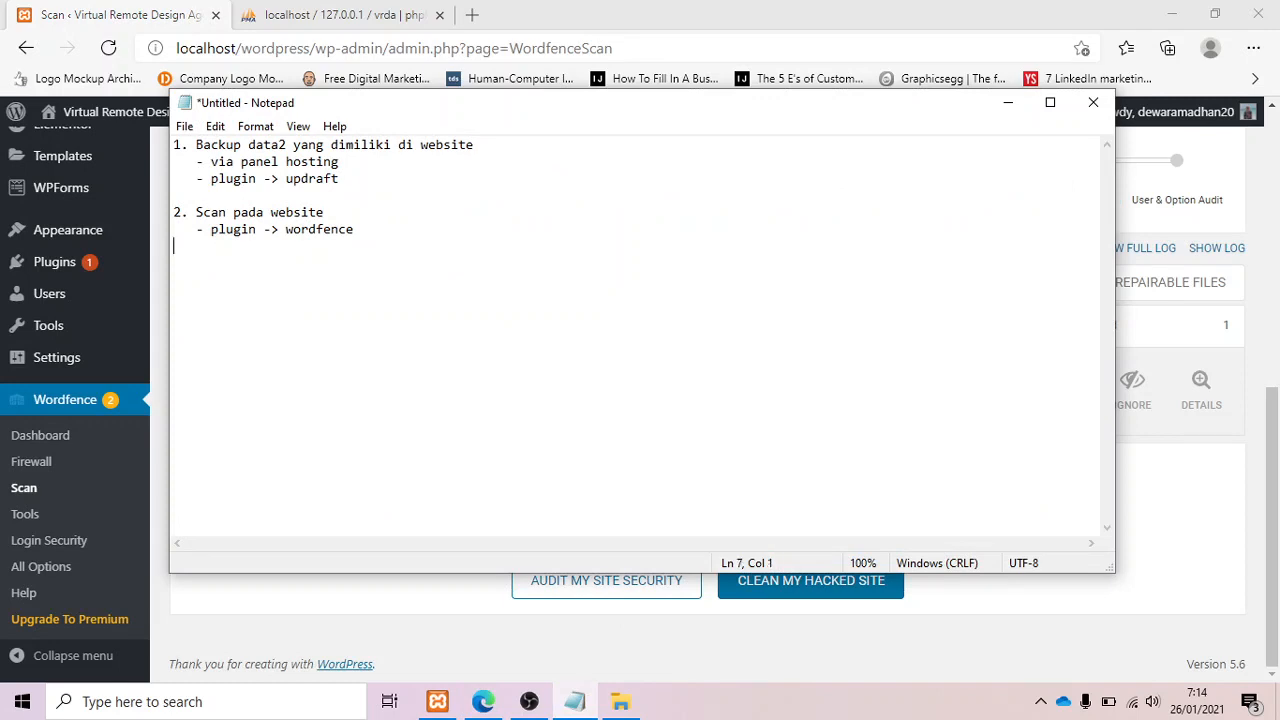
type("- nama")
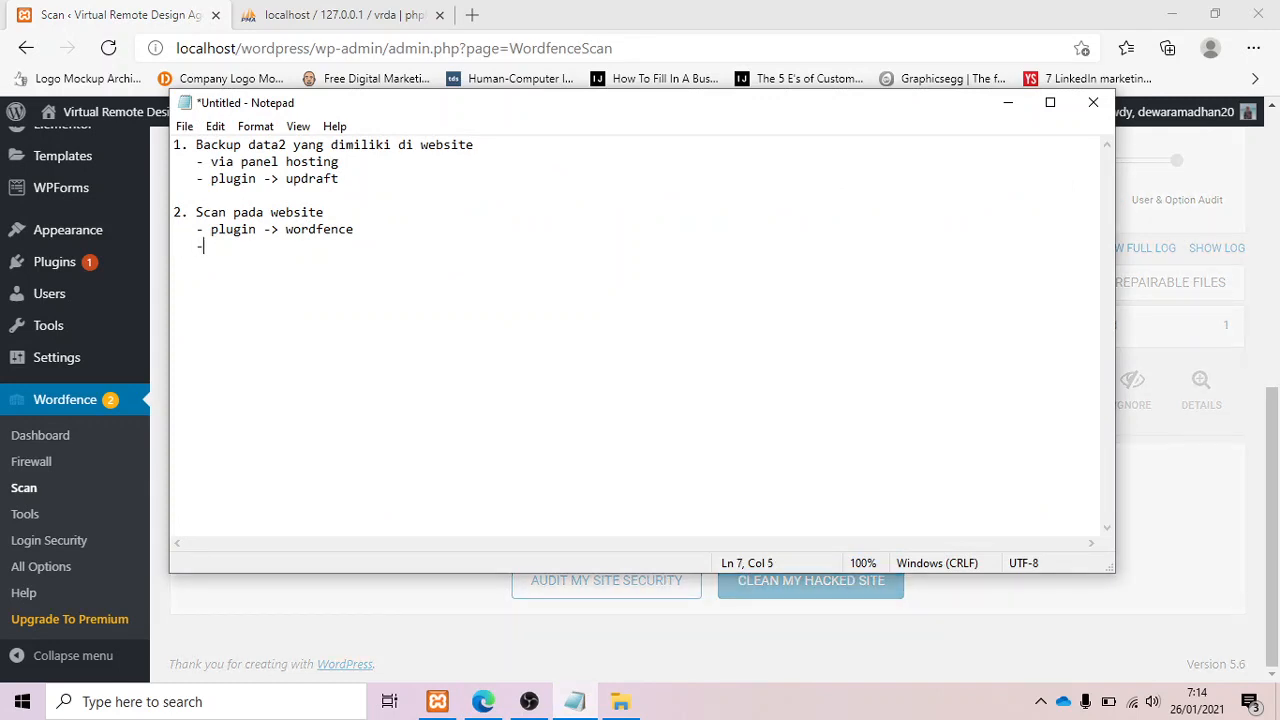
key("BackSpace")
key("BackSpace")
key("BackSpace")
key("BackSpace")
key("BackSpace")
type("msal nama wa")
key("BackSpace")
key("BackSpace")
type("malware ")
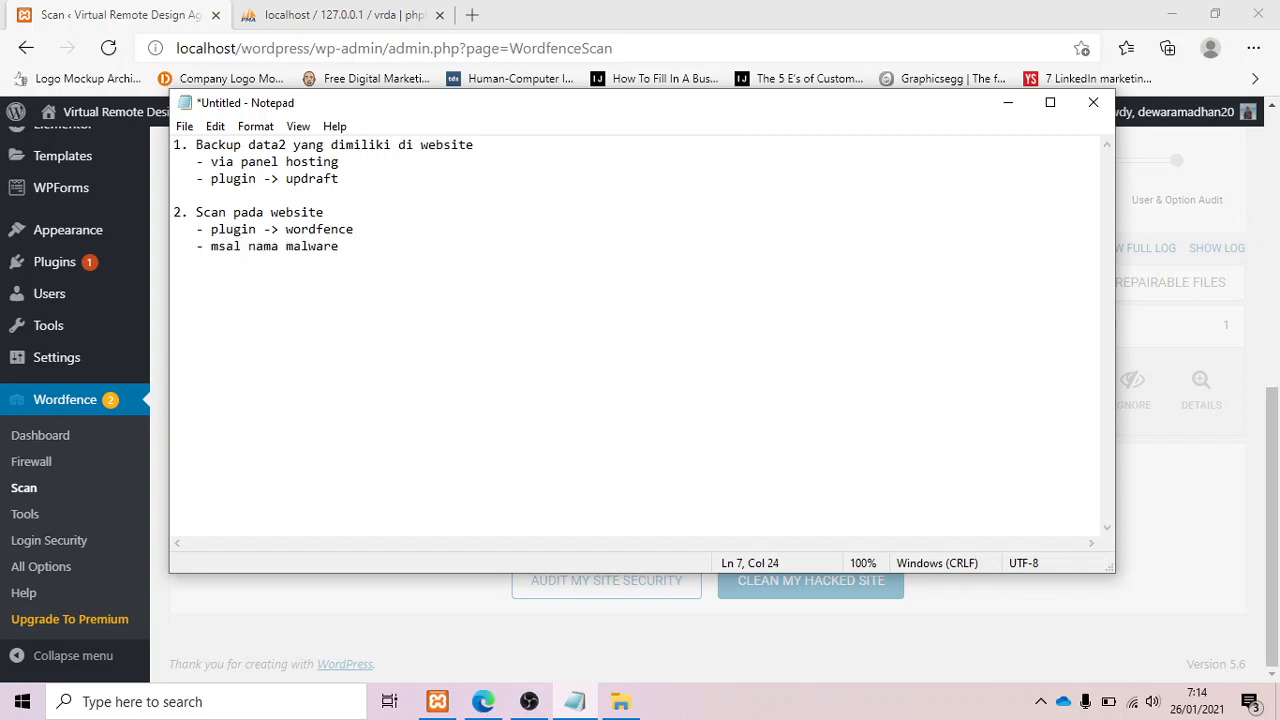
type(": vrda-malware")
left_click_drag(364, 250, 455, 250)
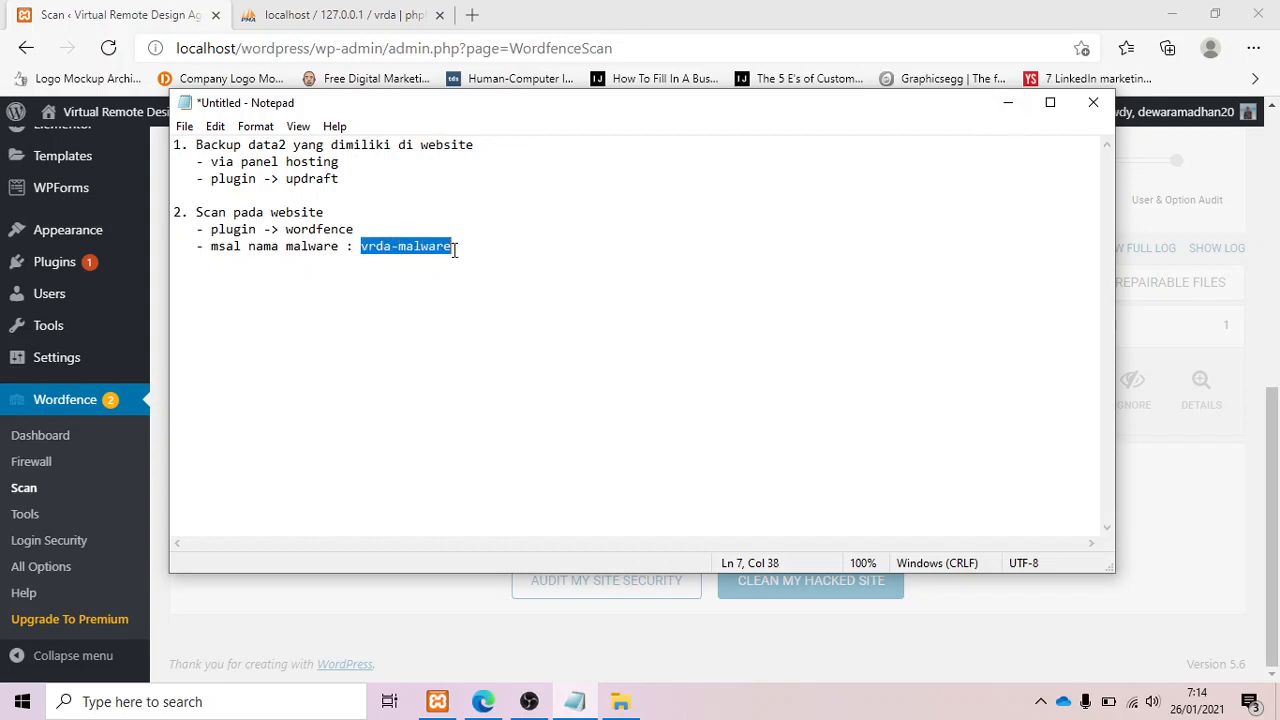
Return to the browser and look over the Wordfence Scan page and its results list.
left_click(1010, 106)
scroll(855, 303, "up", 5)
scroll(852, 303, "down", 5)
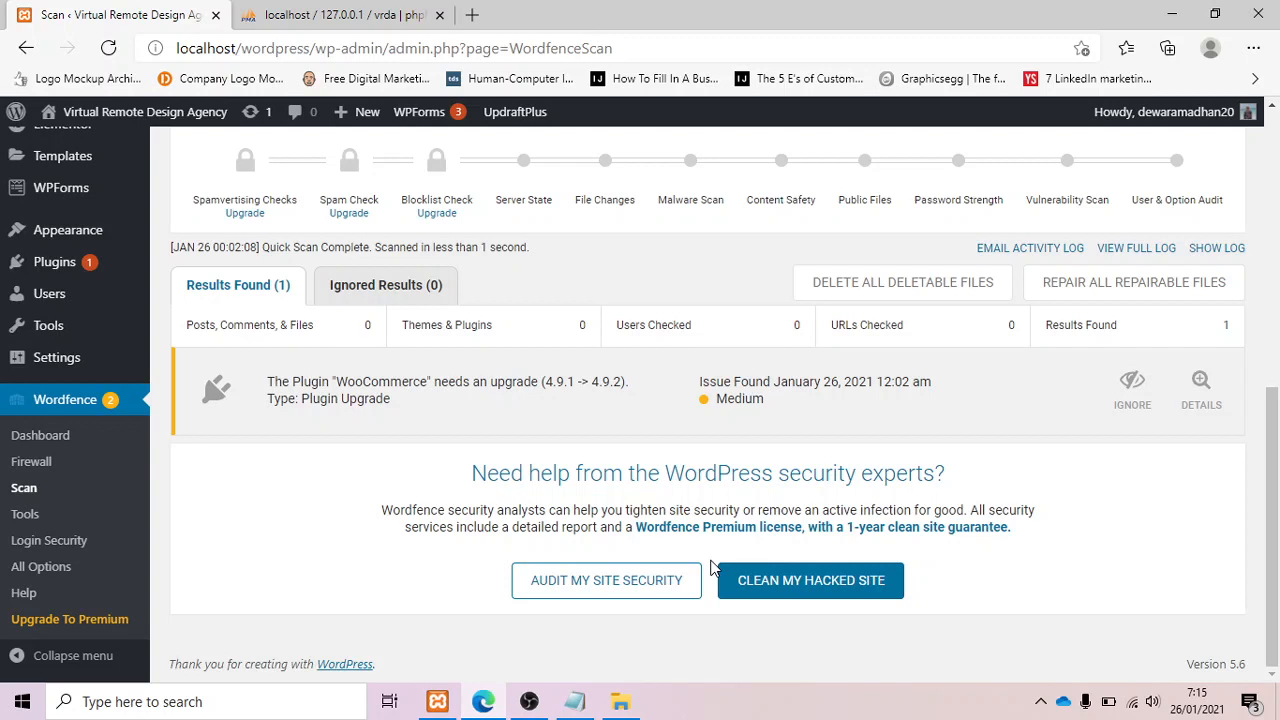
scroll(735, 525, "up", 6)
scroll(742, 523, "down", 5)
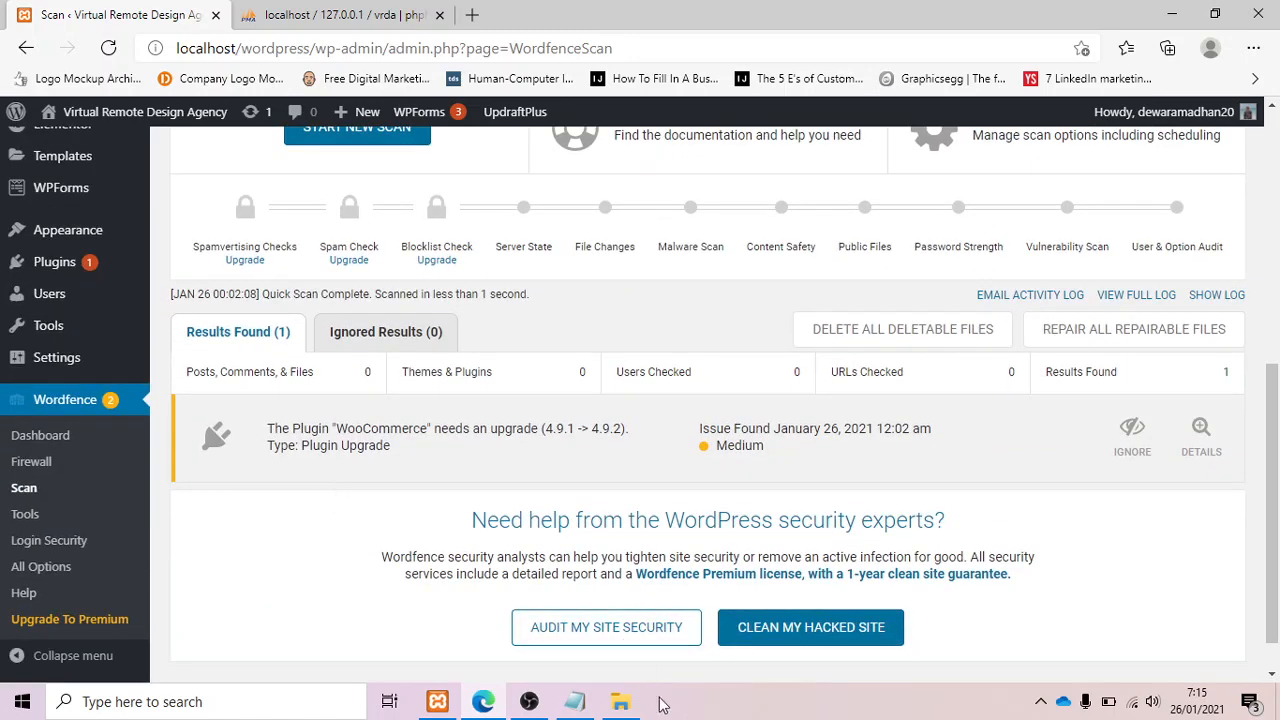
mouse_move(630, 708)
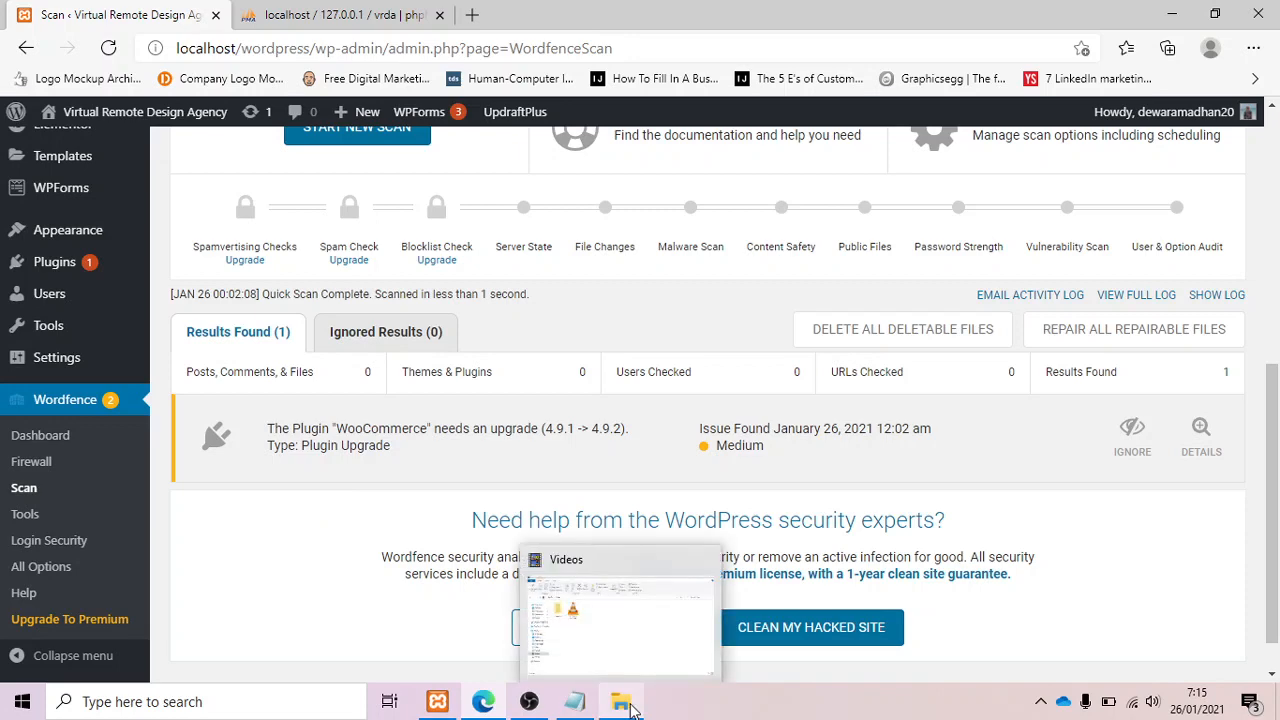
Bring up the Notepad notes, reselect "vrda-malware", and go back to the overview of the Wordfence Scan page.
left_click(580, 706)
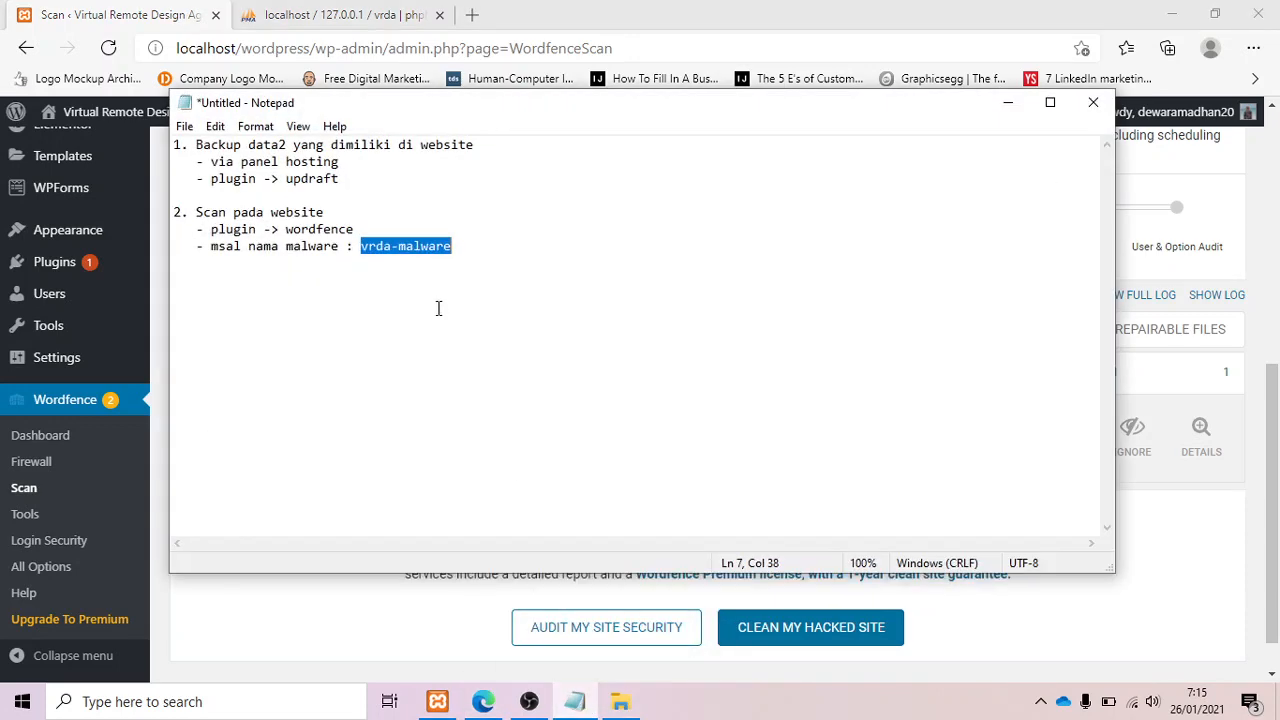
left_click(360, 246)
left_click_drag(360, 246, 508, 258)
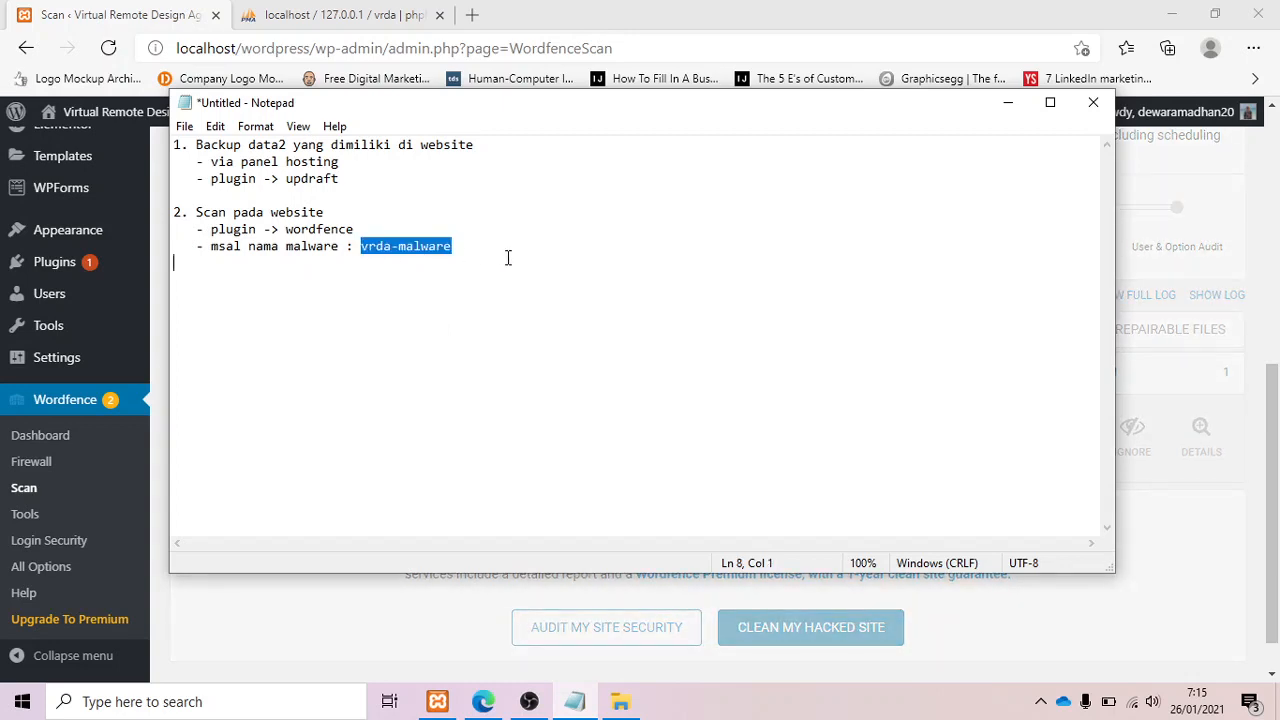
left_click(1005, 108)
scroll(563, 296, "up", 6)
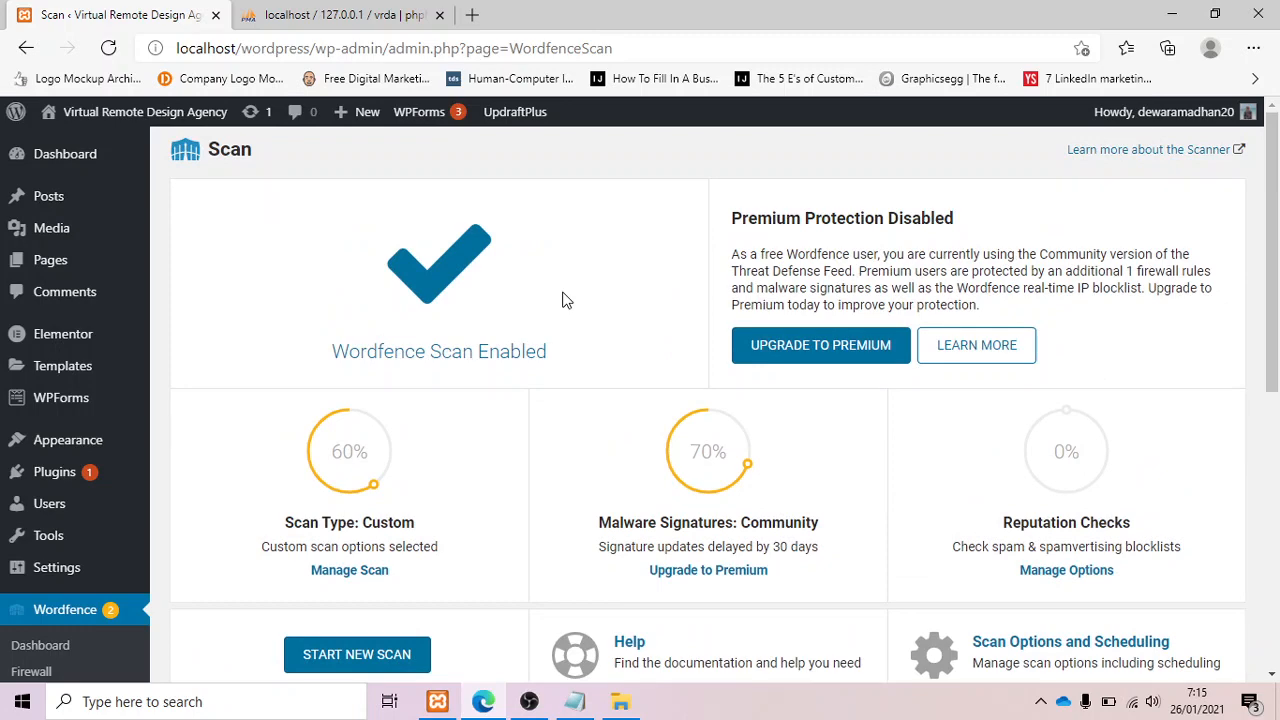
Switch to phpMyAdmin and open the table structure of the vrda database.
left_click(335, 22)
scroll(157, 350, "up", 4)
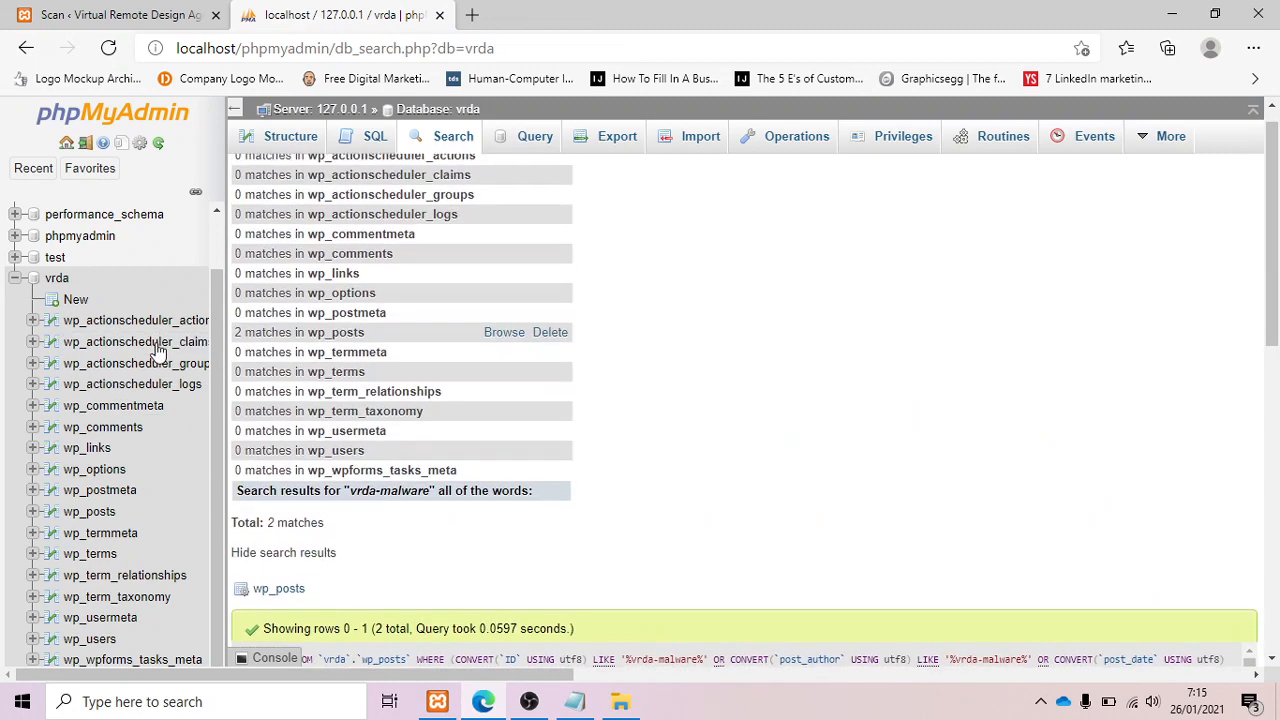
scroll(80, 260, "up", 1)
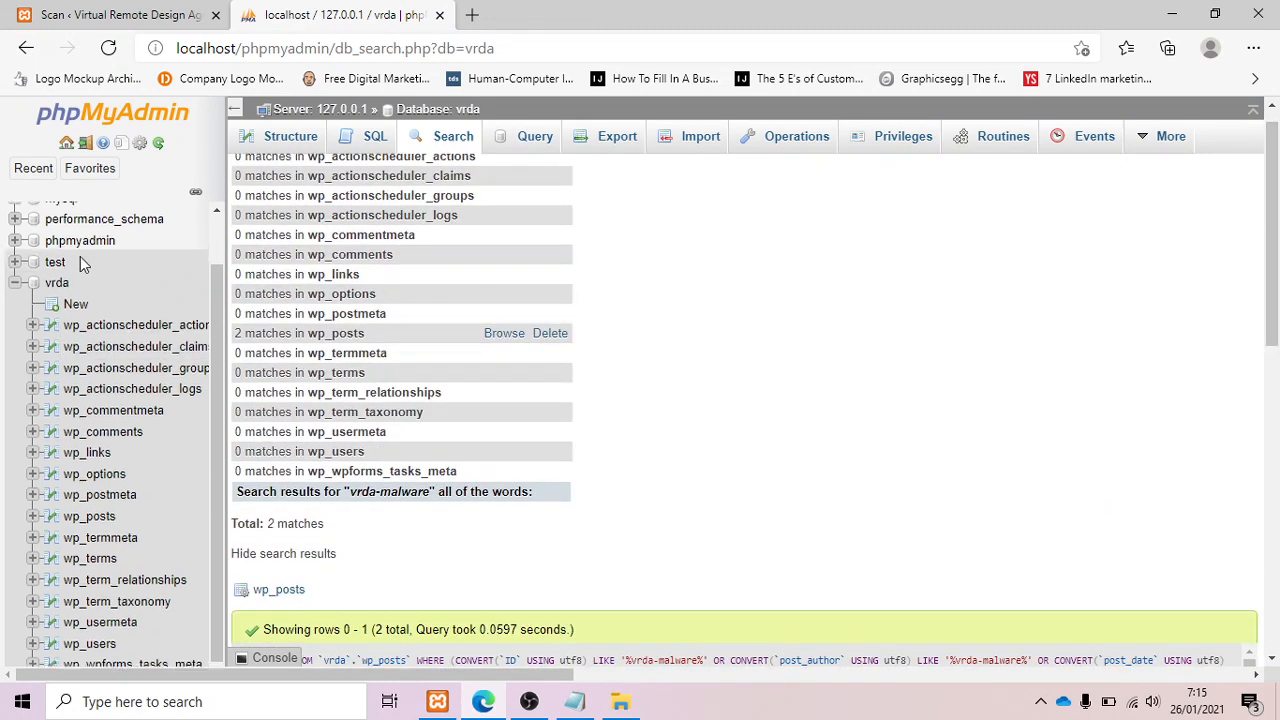
scroll(82, 258, "up", 2)
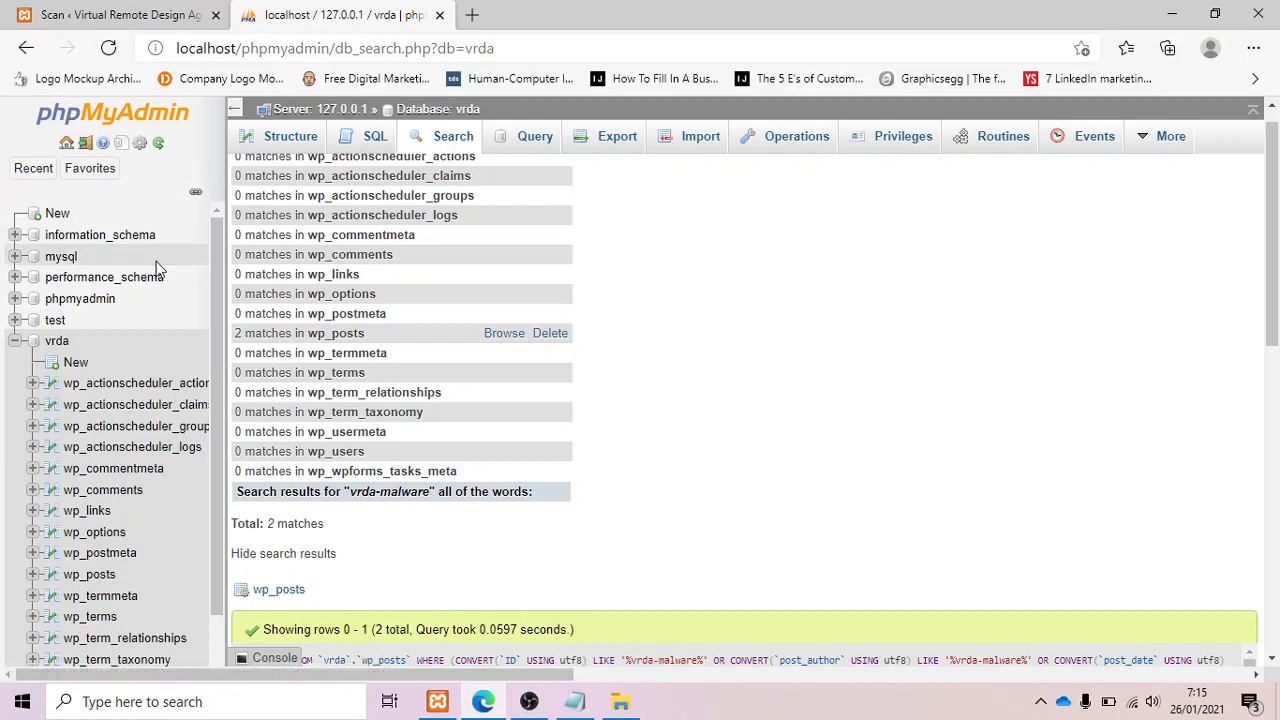
left_click(56, 341)
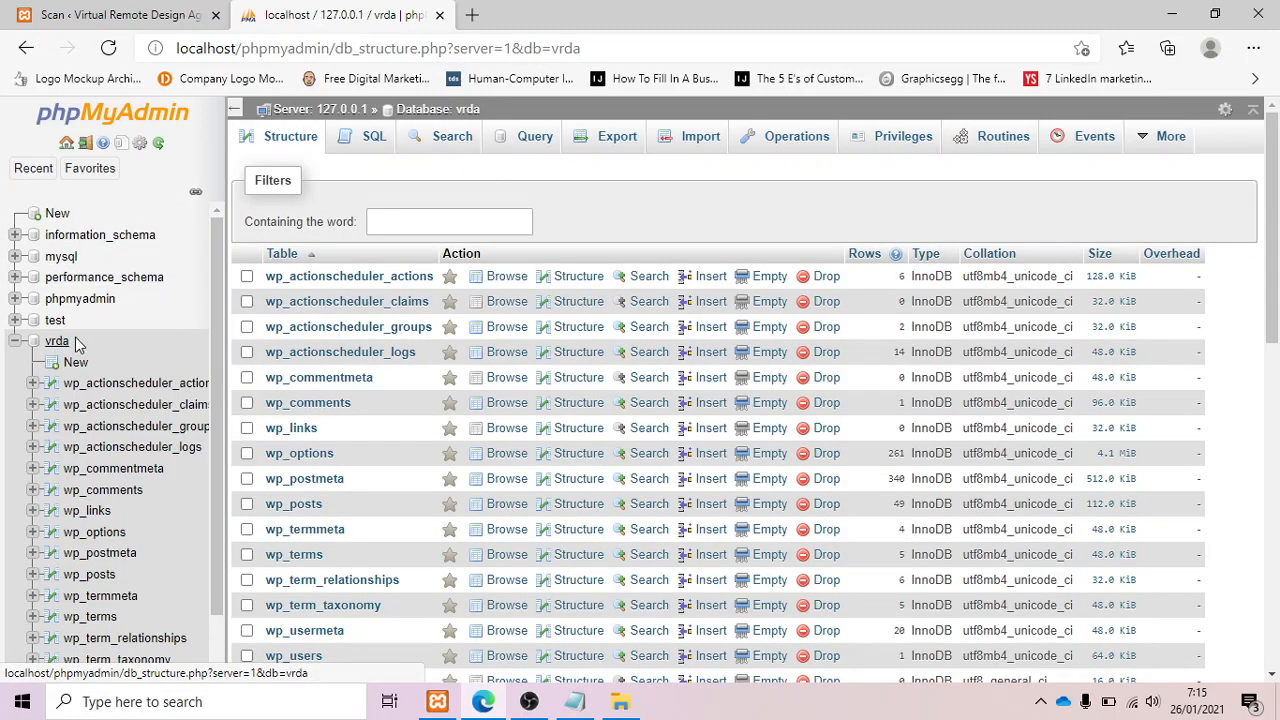
Examine the vrda database's table list and table filter alongside the Wordfence scan results.
left_click(145, 12)
left_click(338, 12)
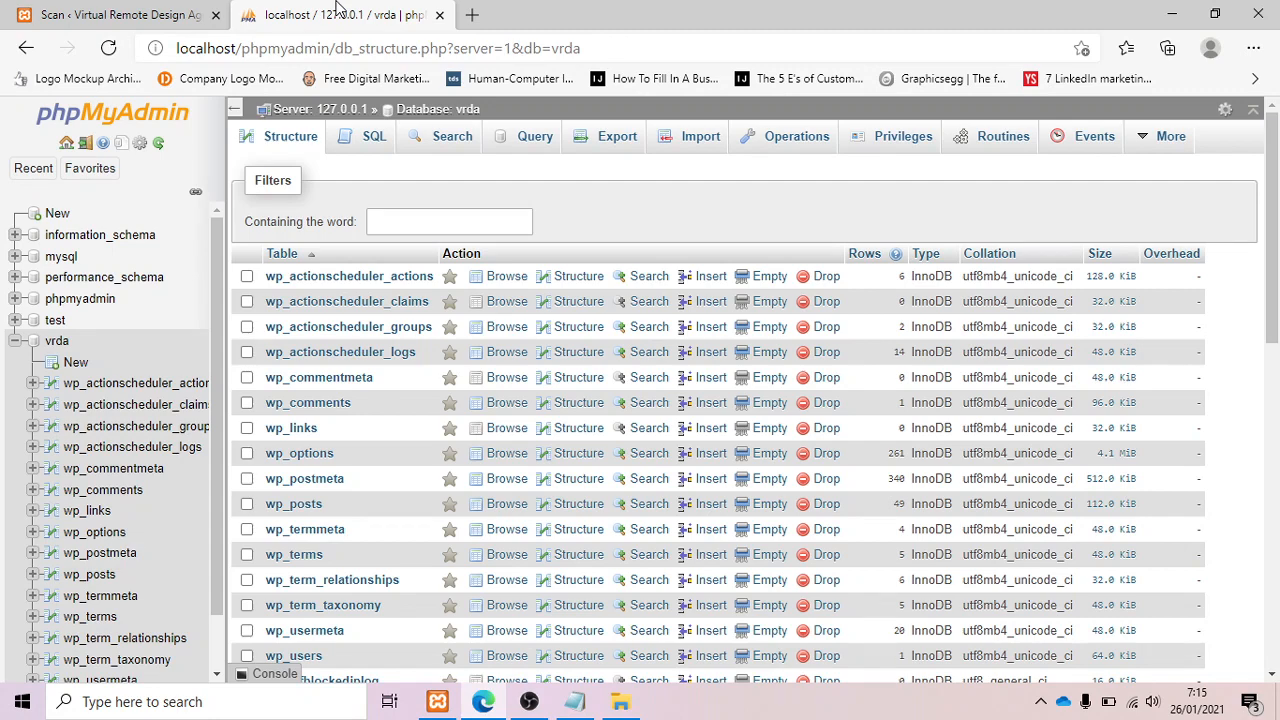
scroll(571, 251, "down", 1)
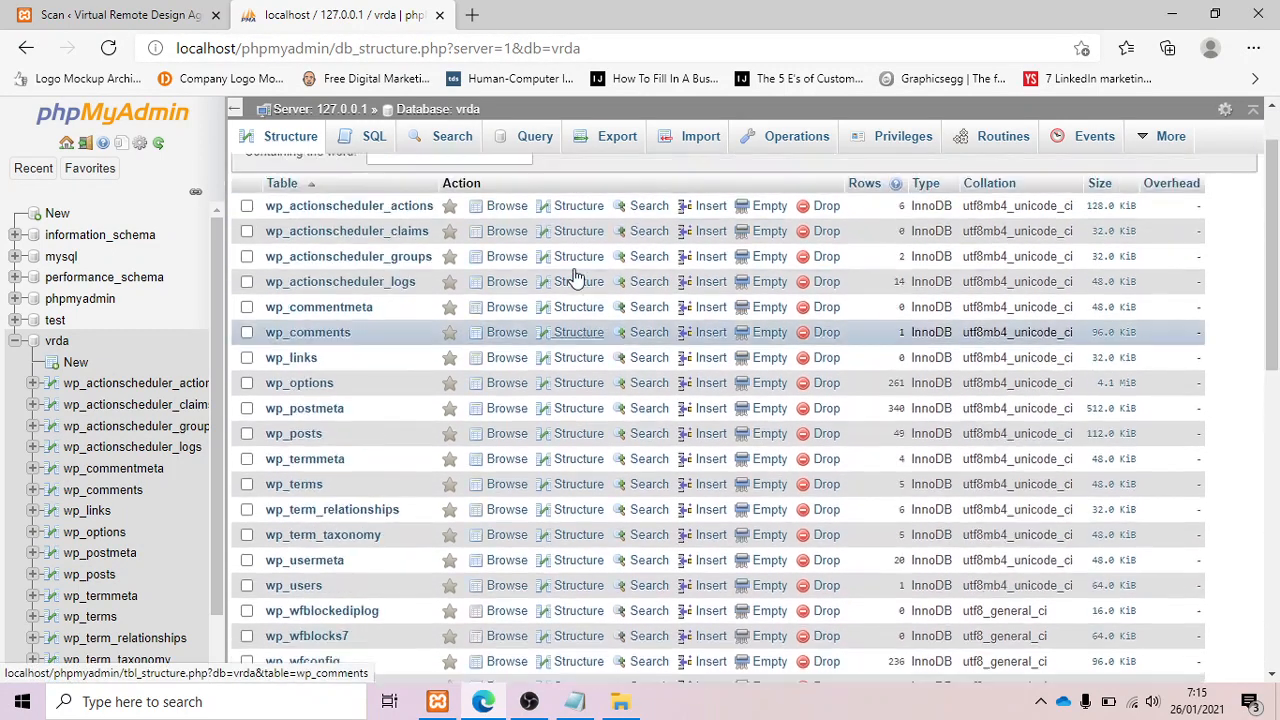
scroll(571, 277, "up", 1)
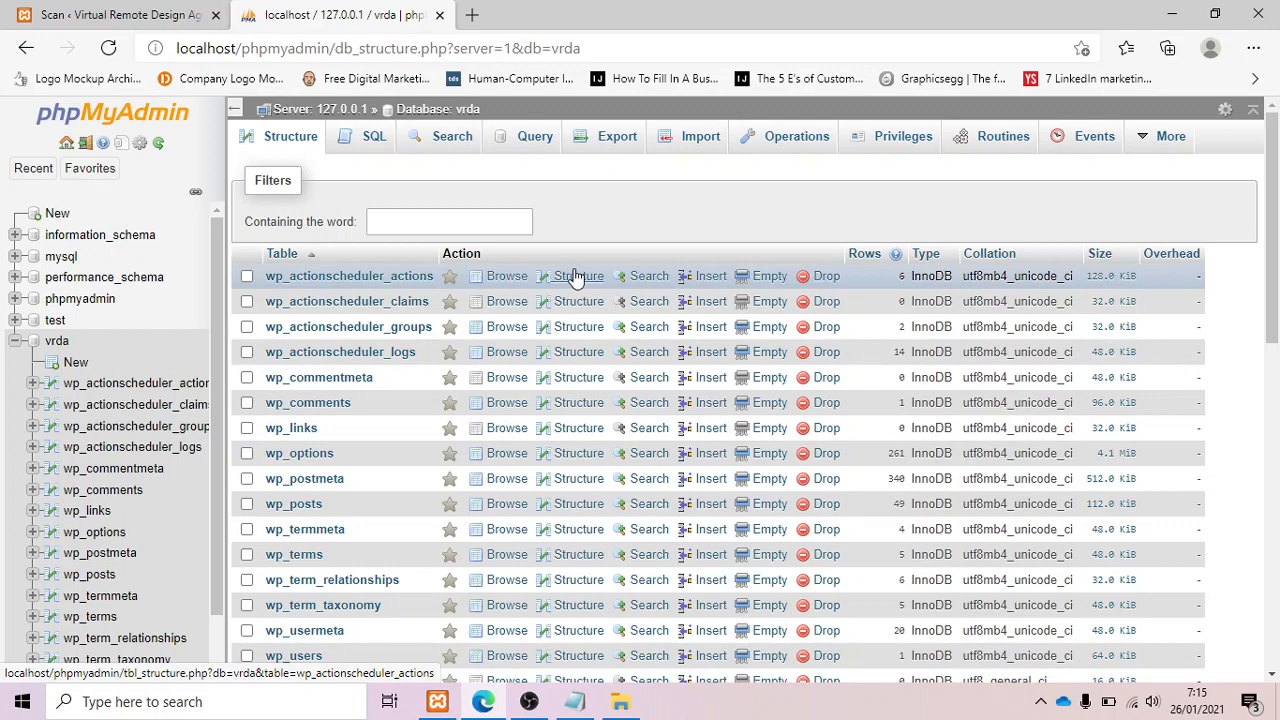
left_click(451, 224)
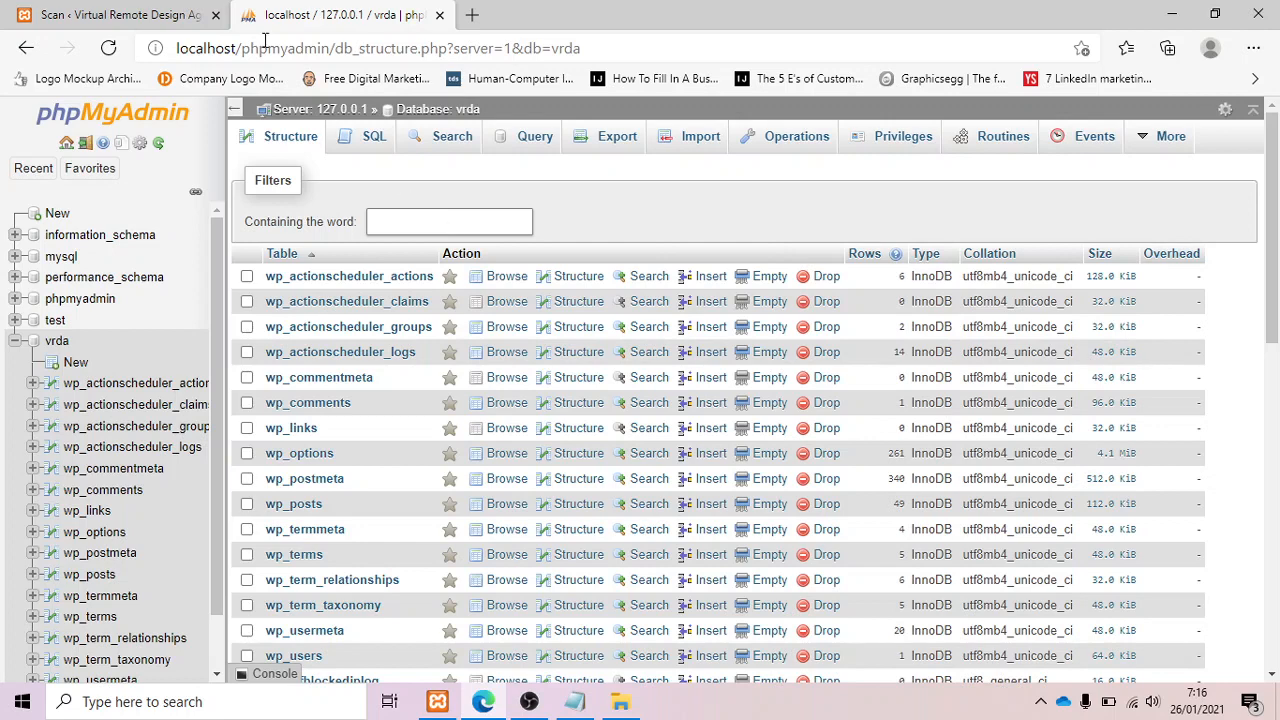
left_click(193, 8)
scroll(525, 258, "down", 3)
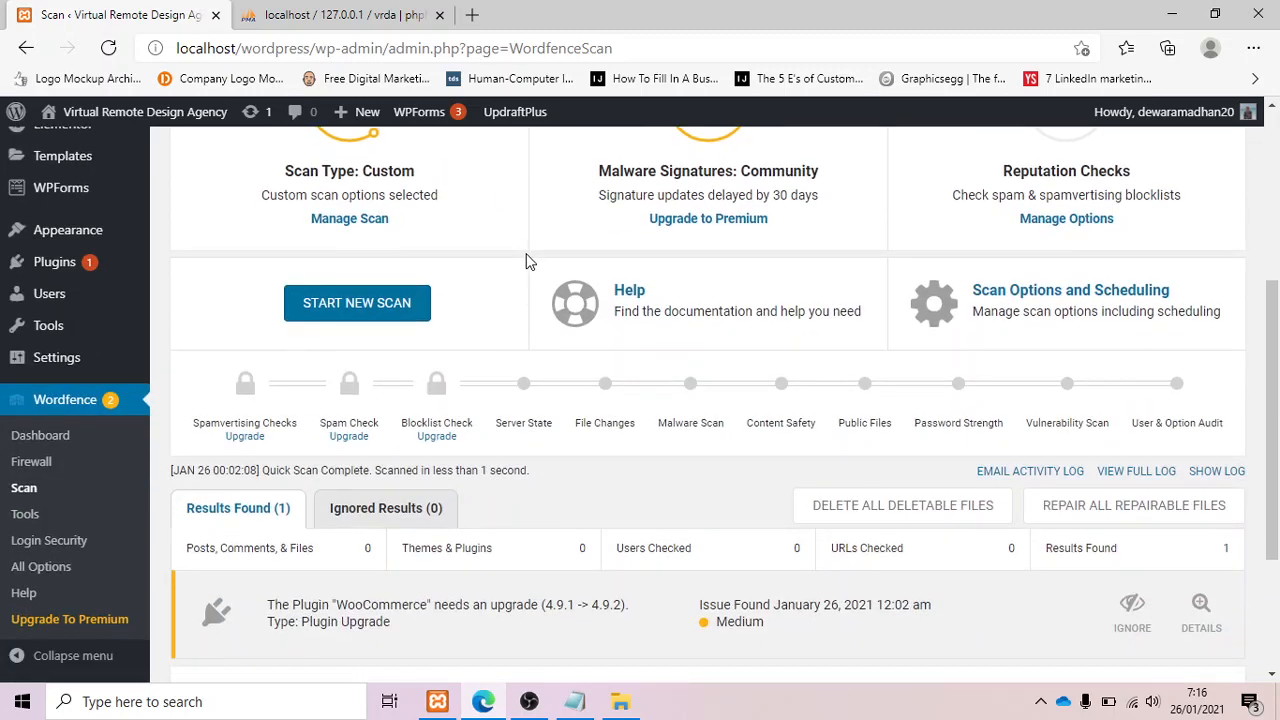
left_click(275, 8)
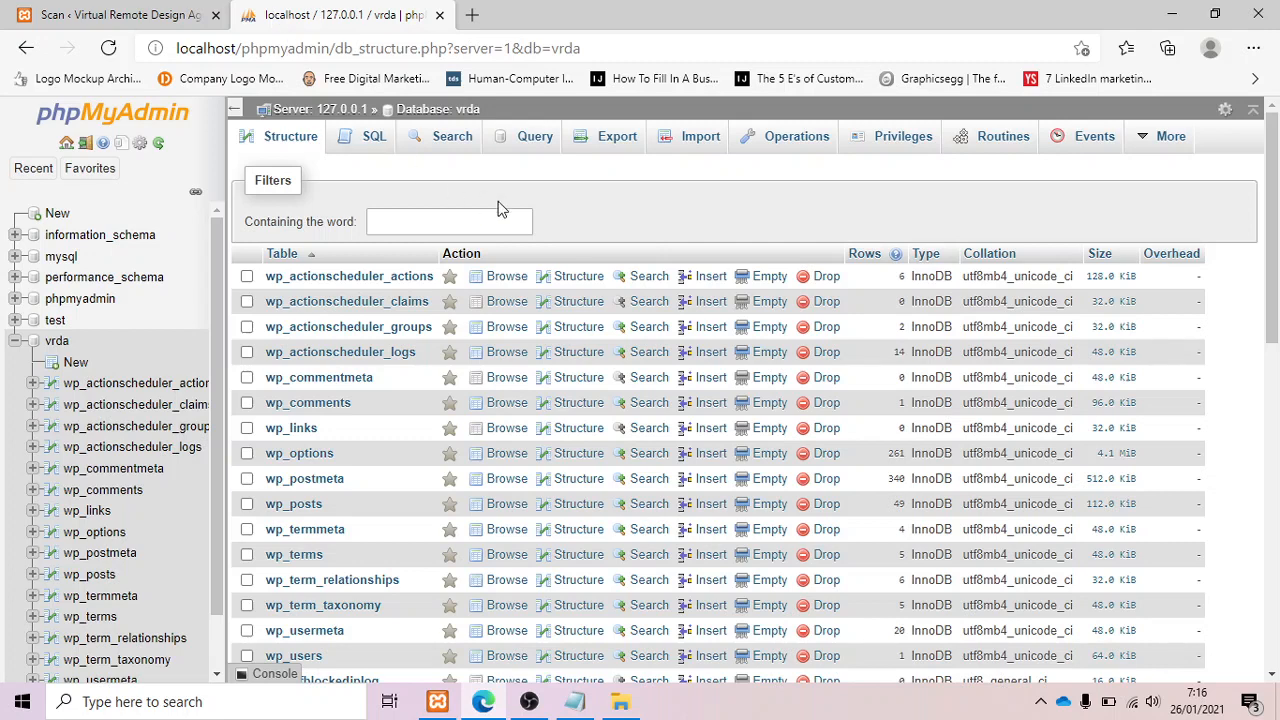
left_click(190, 14)
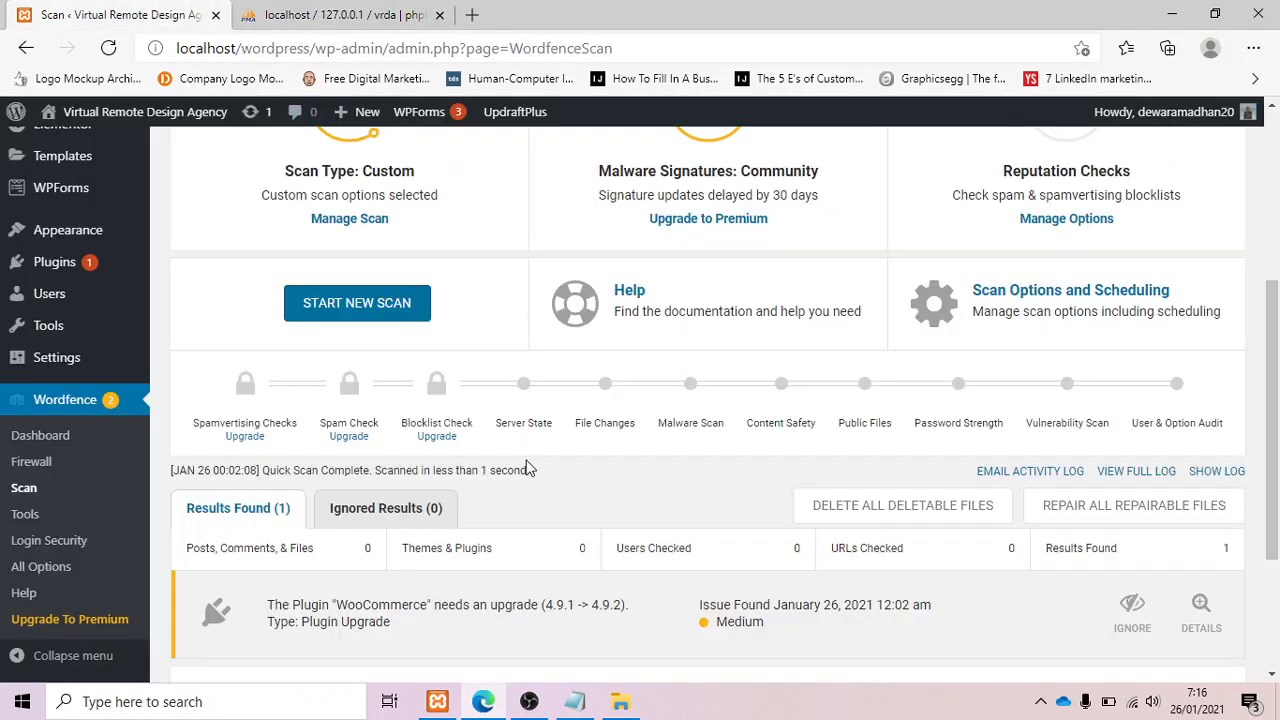
scroll(531, 468, "down", 3)
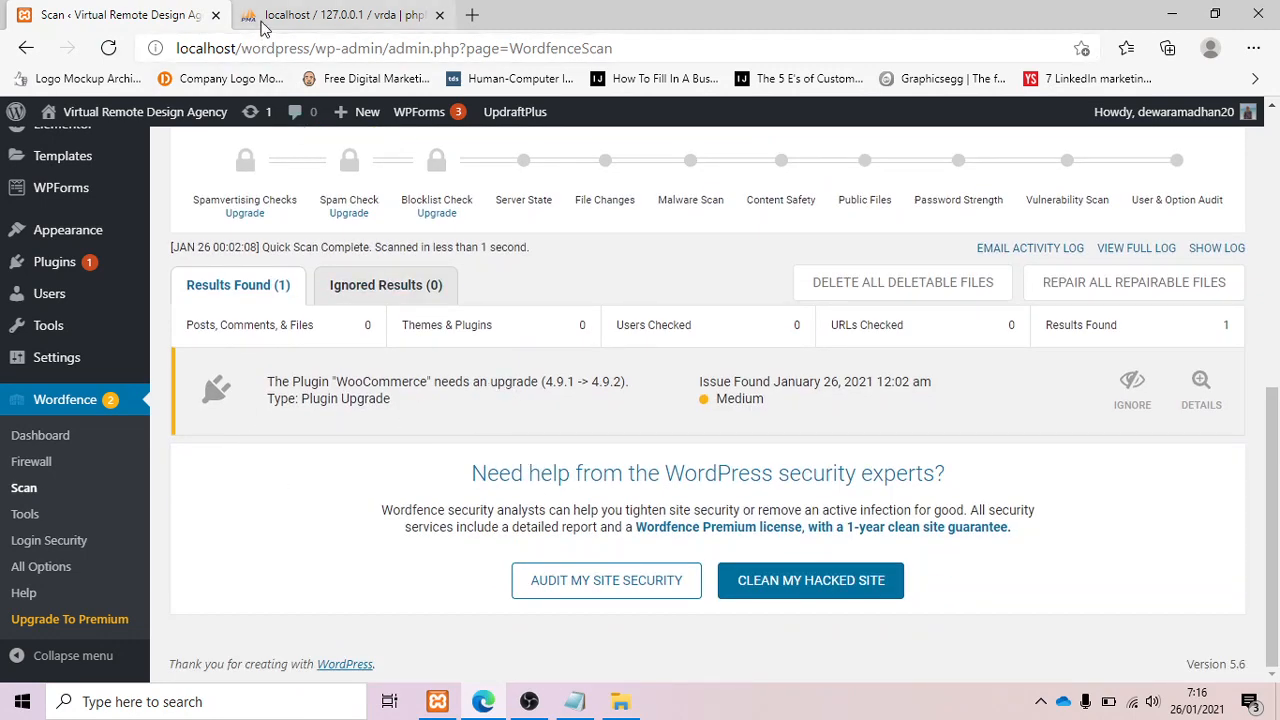
Check the malware name in the Notepad notes, switch to phpMyAdmin, and enter "vrda-malware" as the vrda database's search term.
left_click(574, 701)
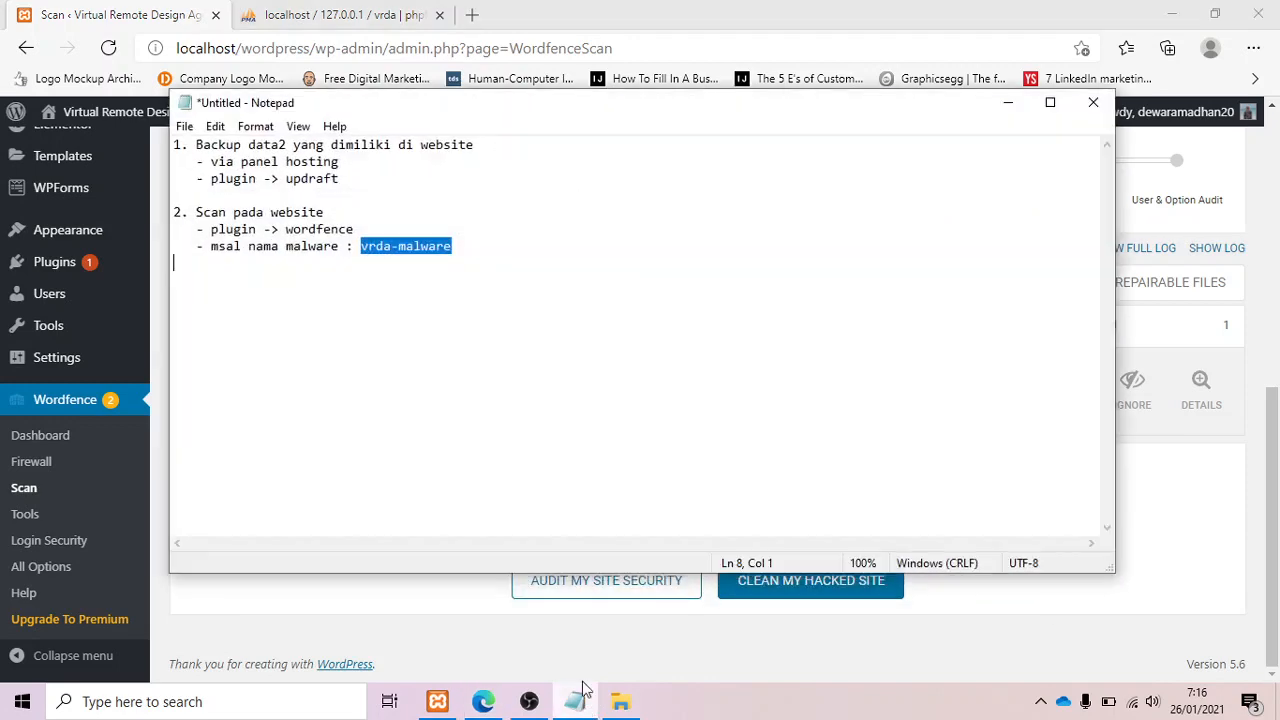
left_click(1008, 103)
left_click(340, 15)
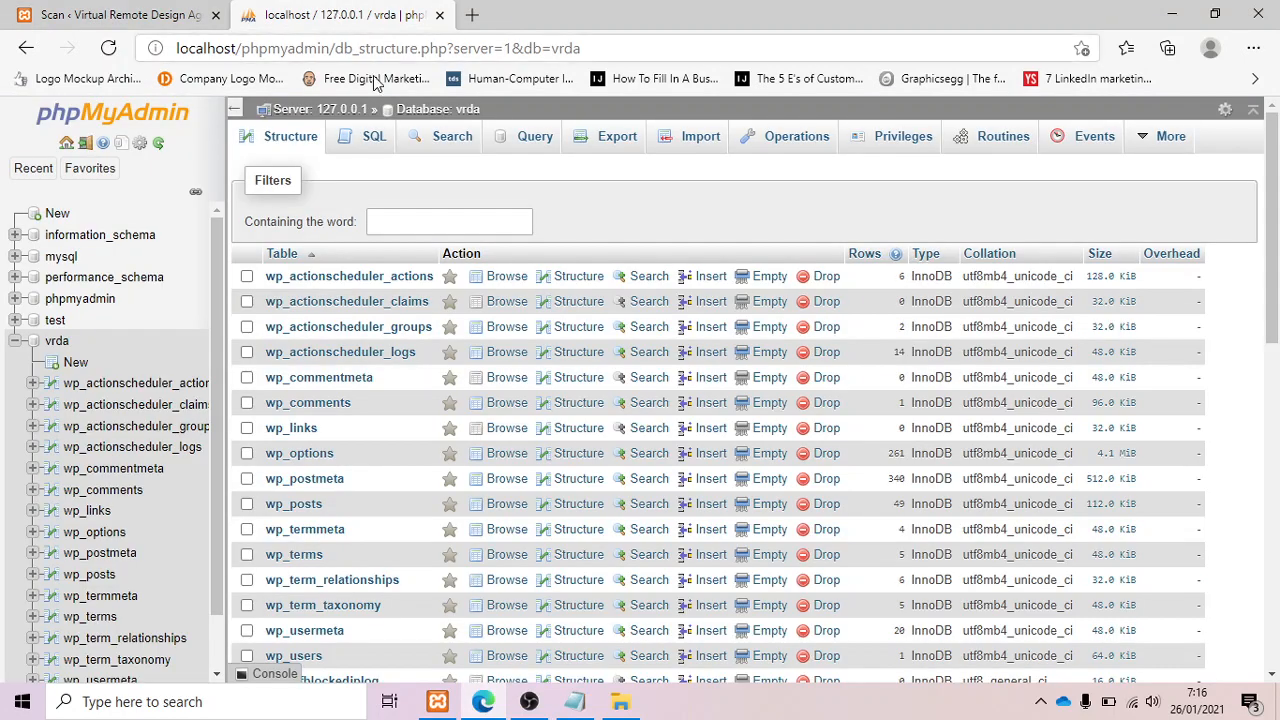
left_click(437, 146)
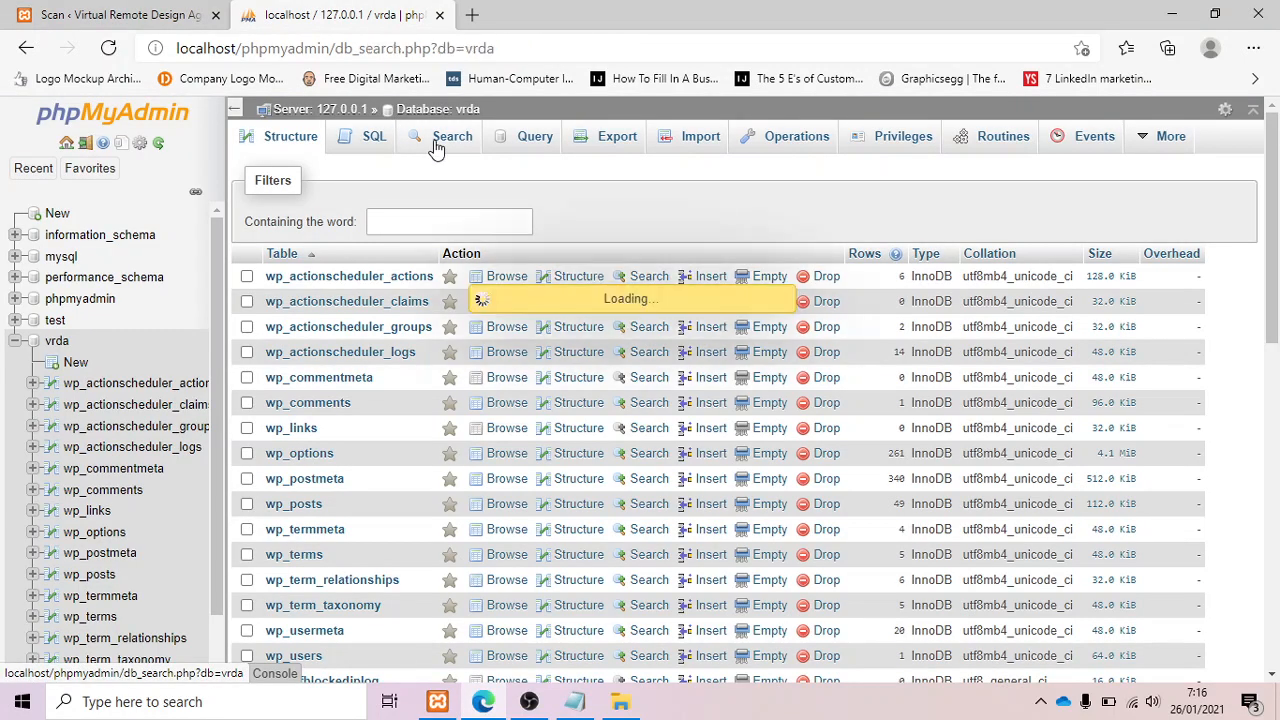
left_click(370, 242)
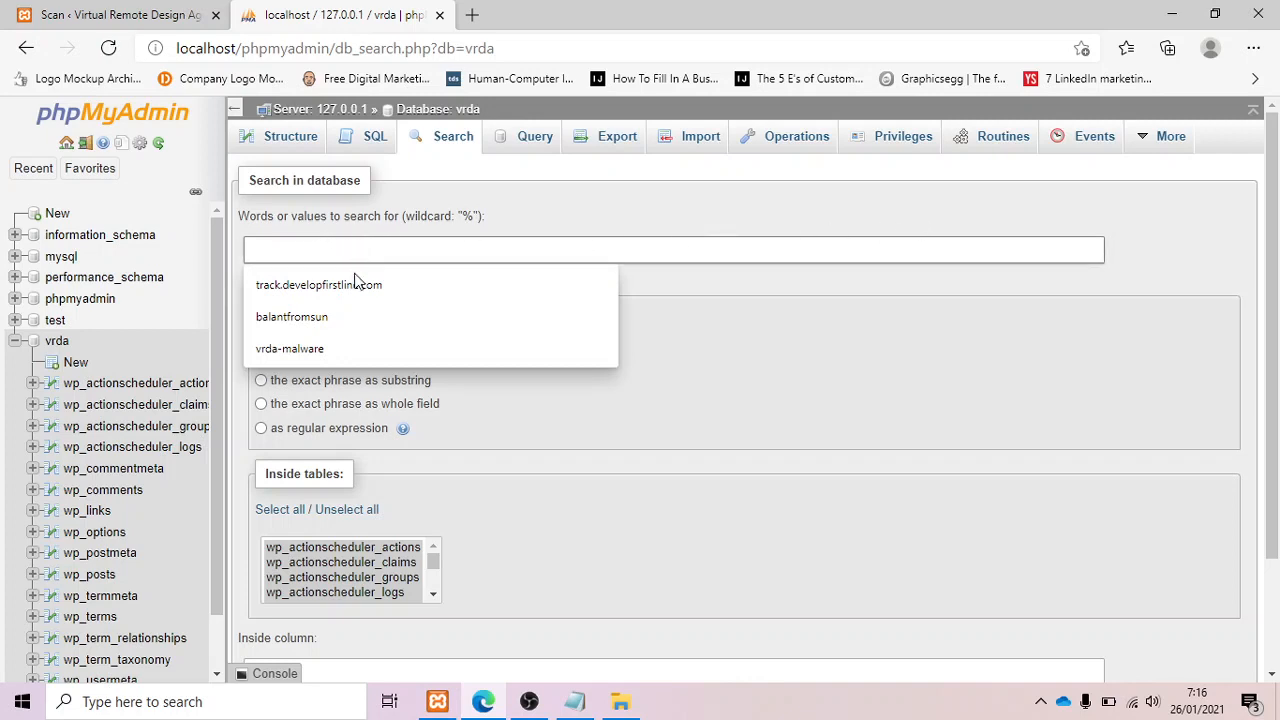
left_click(349, 351)
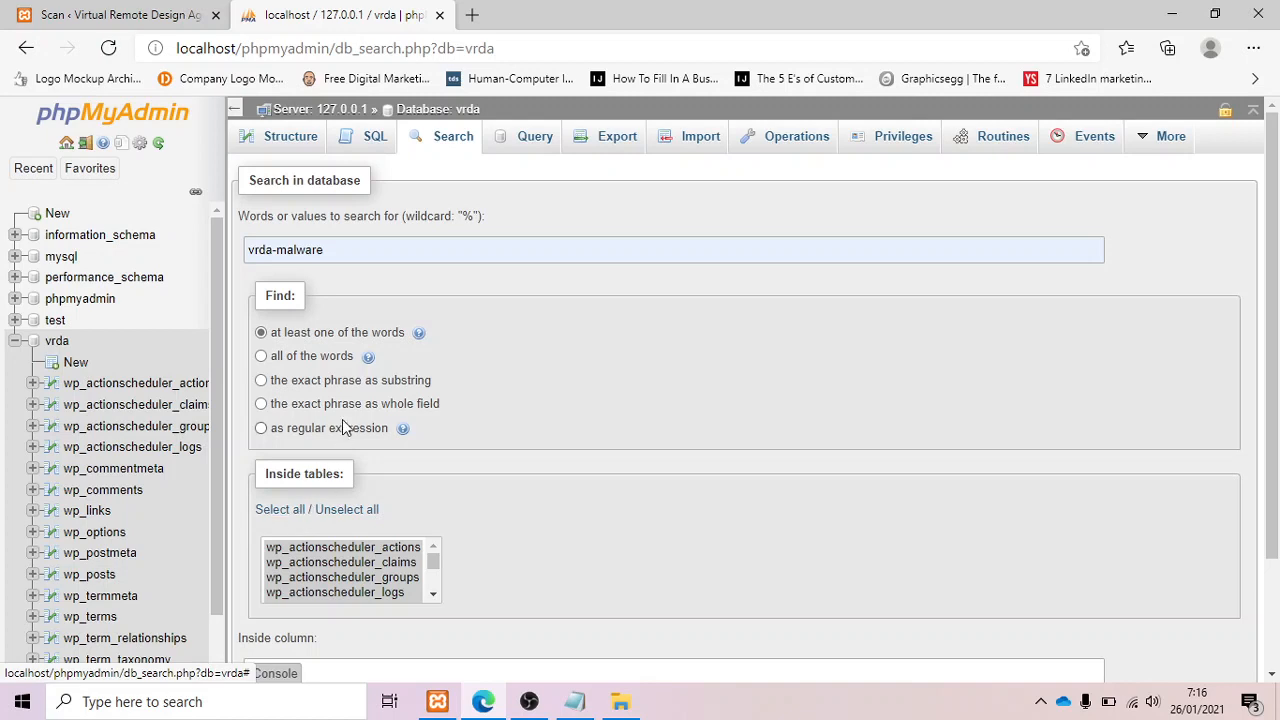
Set the search to match all of the words and run it across all tables of the vrda database.
left_click(261, 360)
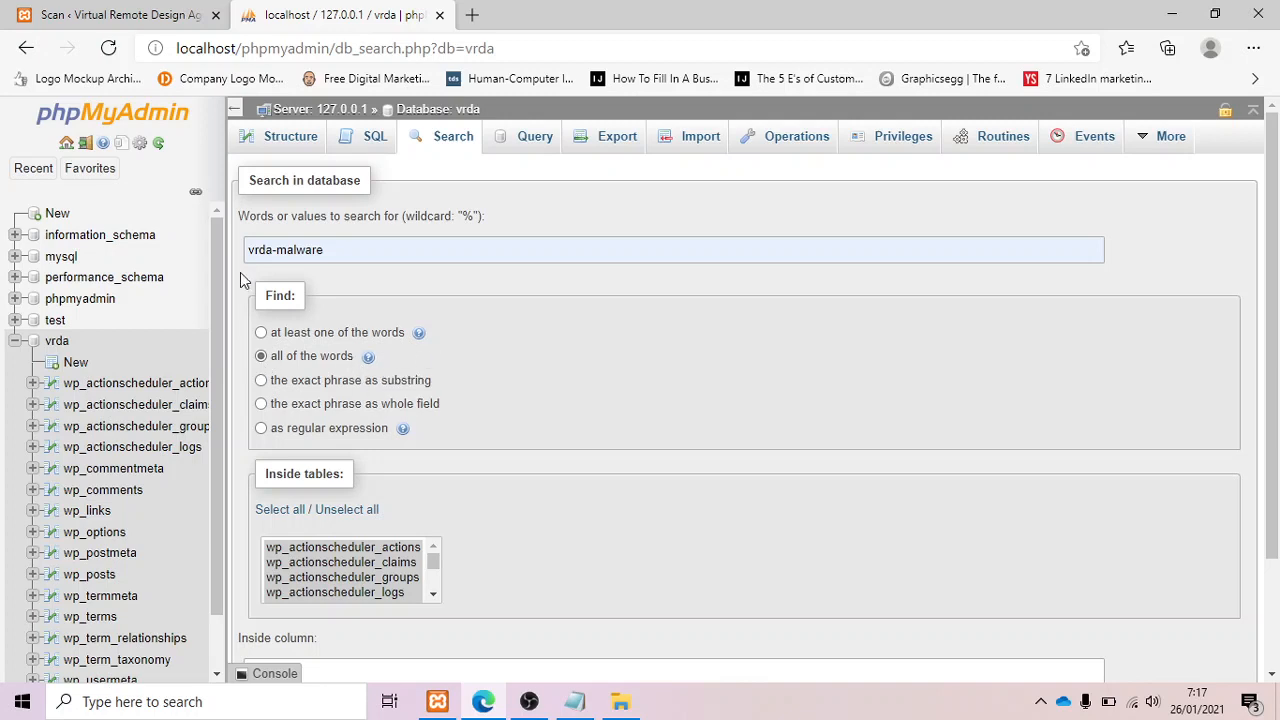
left_click(281, 250)
left_click_drag(326, 250, 255, 252)
left_click(379, 255)
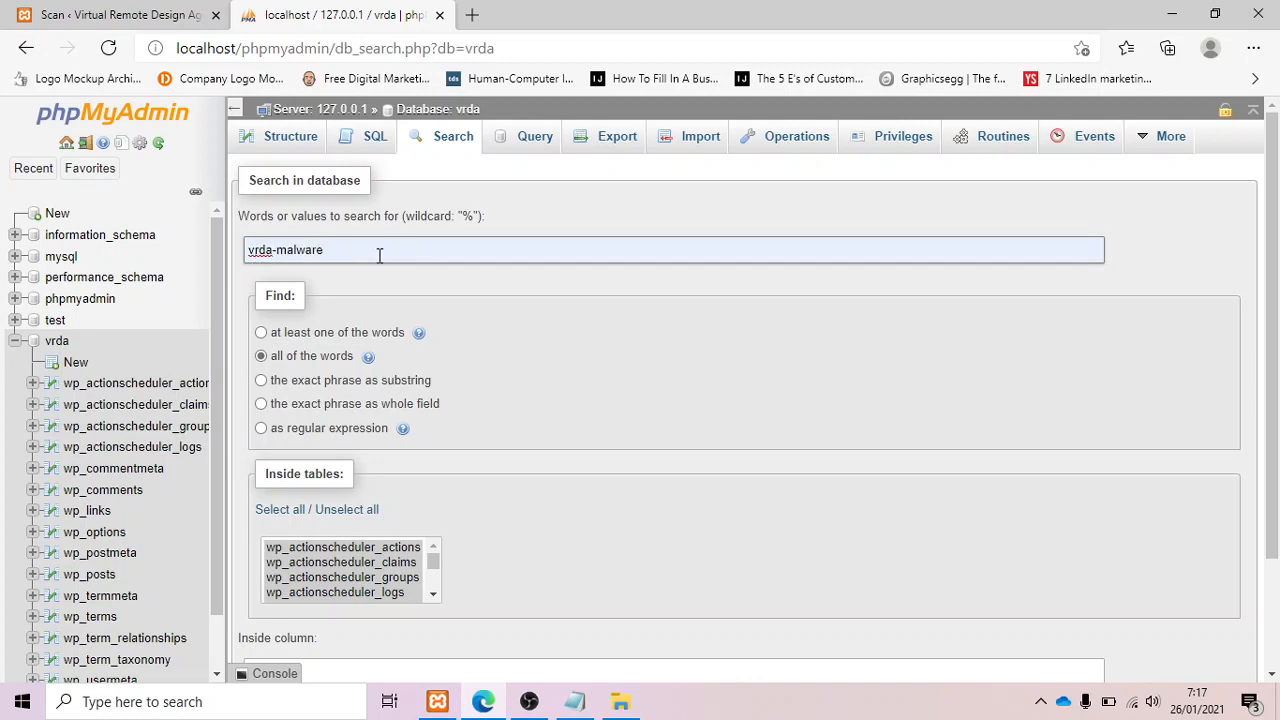
left_click_drag(379, 255, 237, 268)
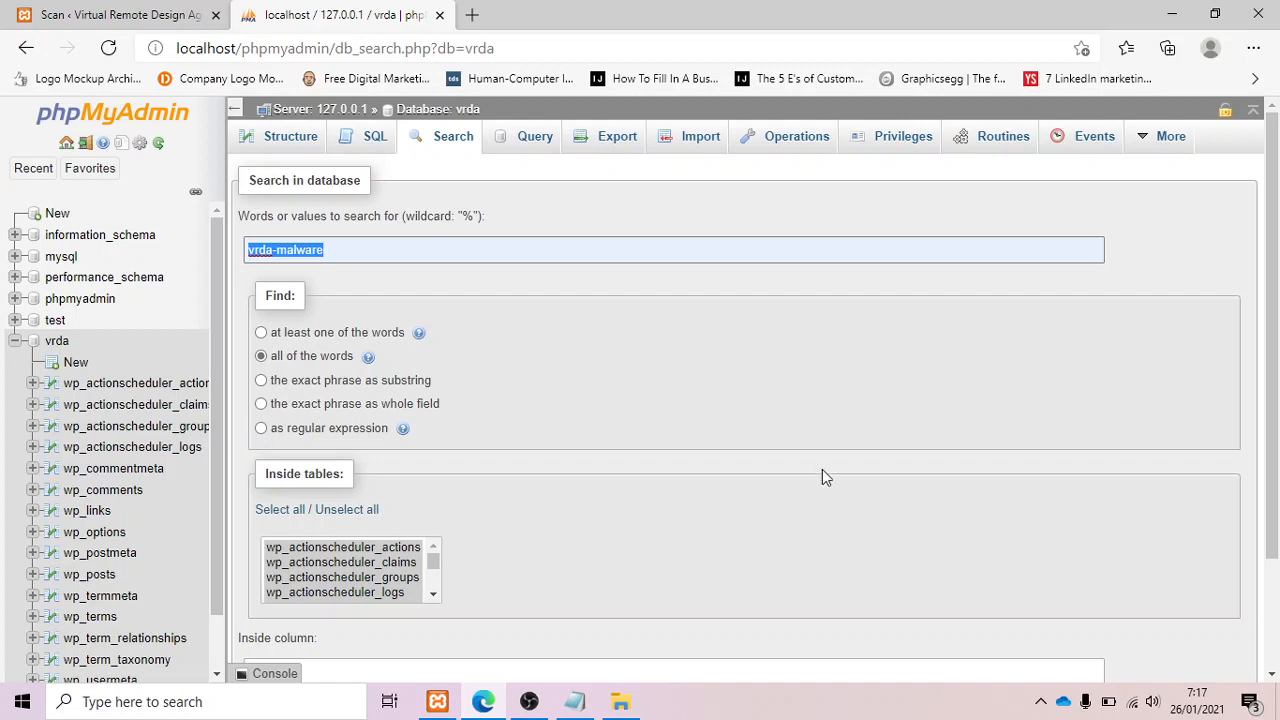
left_click(1009, 548)
scroll(1010, 546, "down", 3)
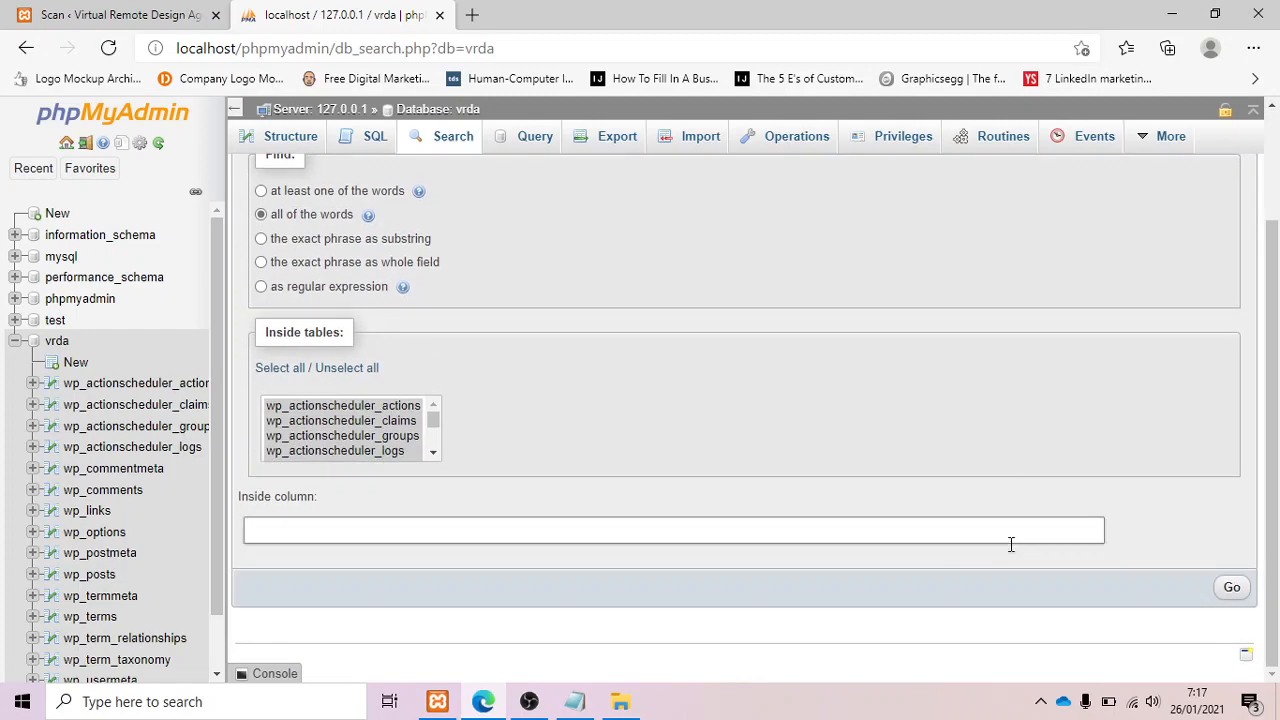
left_click(1230, 590)
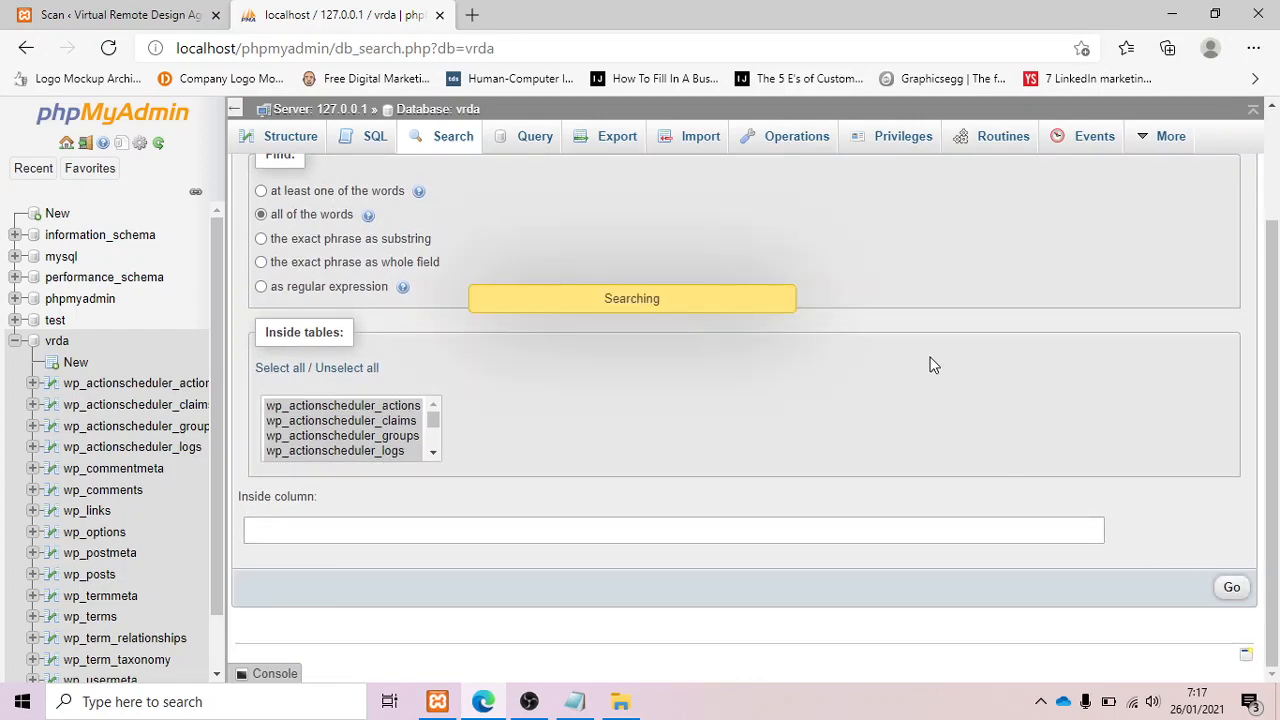
Look through the per-table search results and browse the matching wp_posts rows across all their columns.
scroll(930, 365, "up", 3)
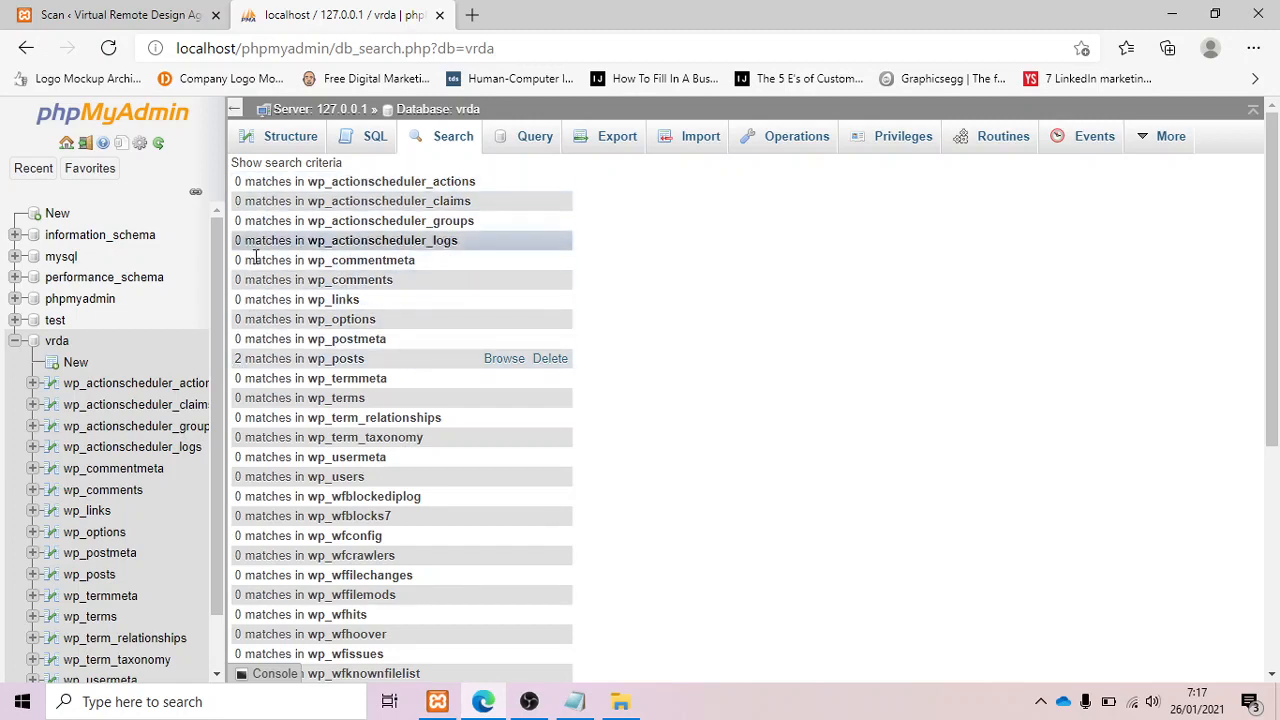
scroll(271, 323, "down", 4)
scroll(276, 340, "up", 4)
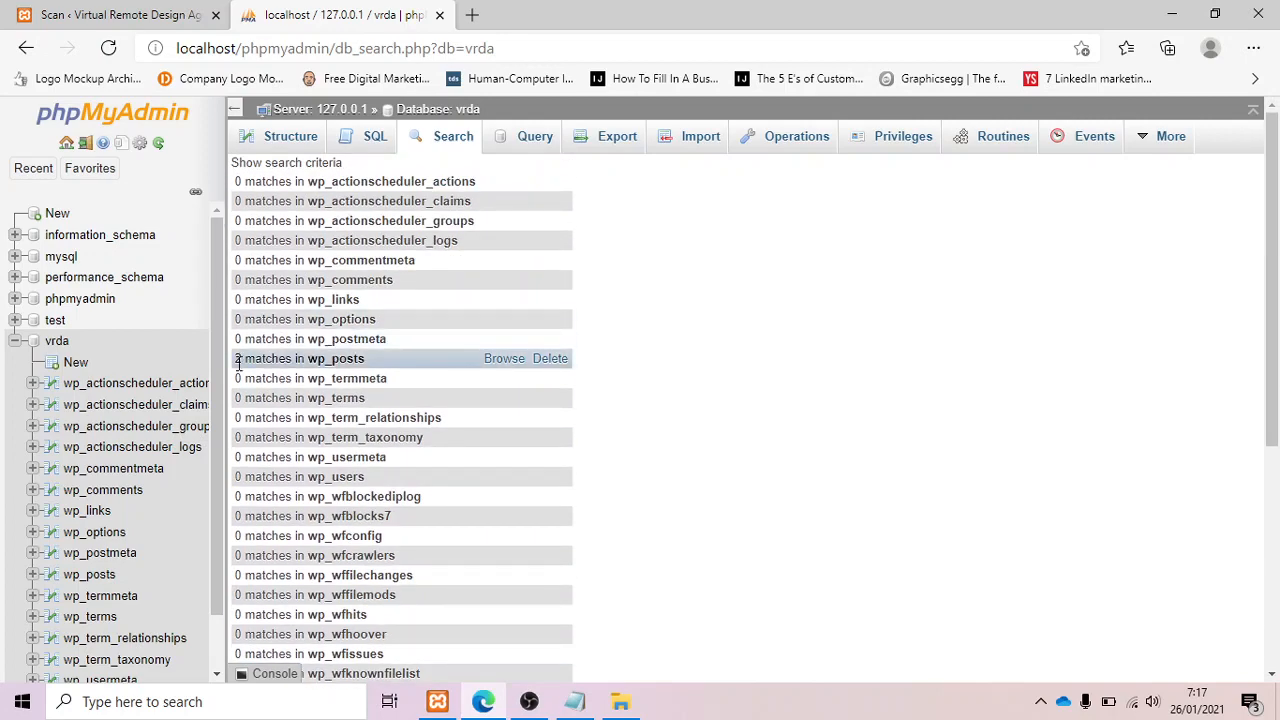
left_click(506, 364)
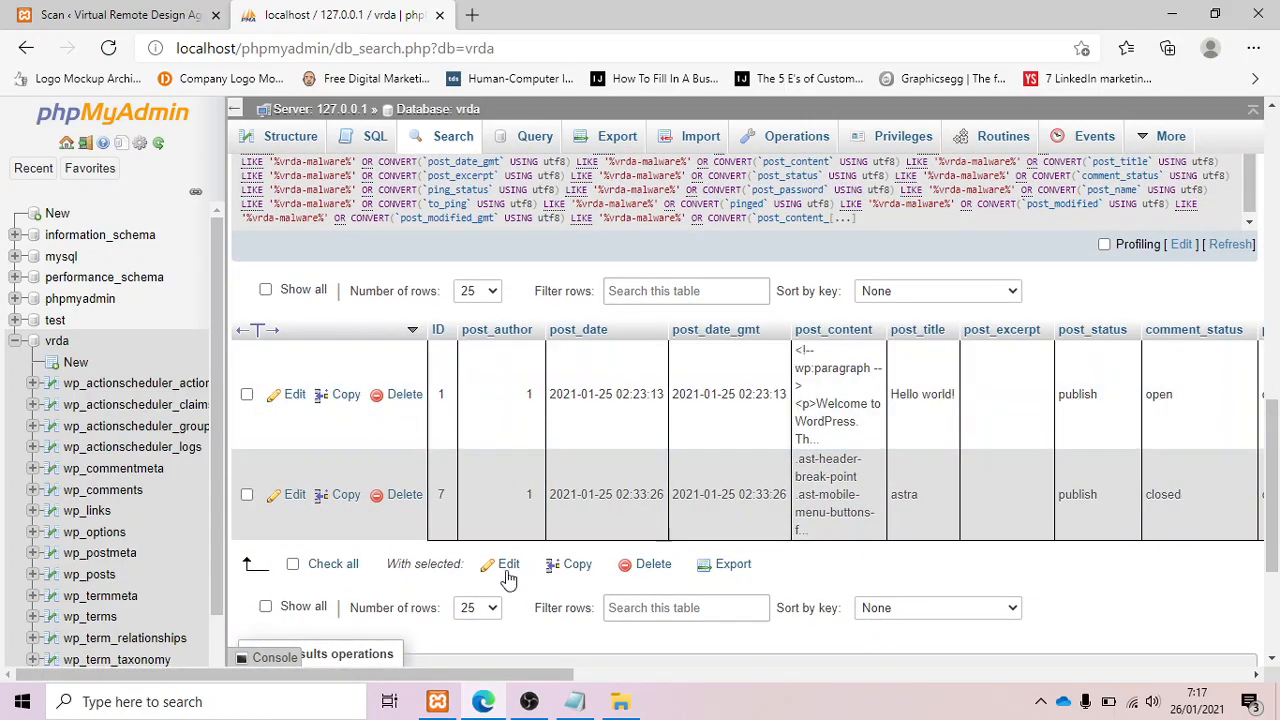
left_click_drag(564, 680, 1226, 675)
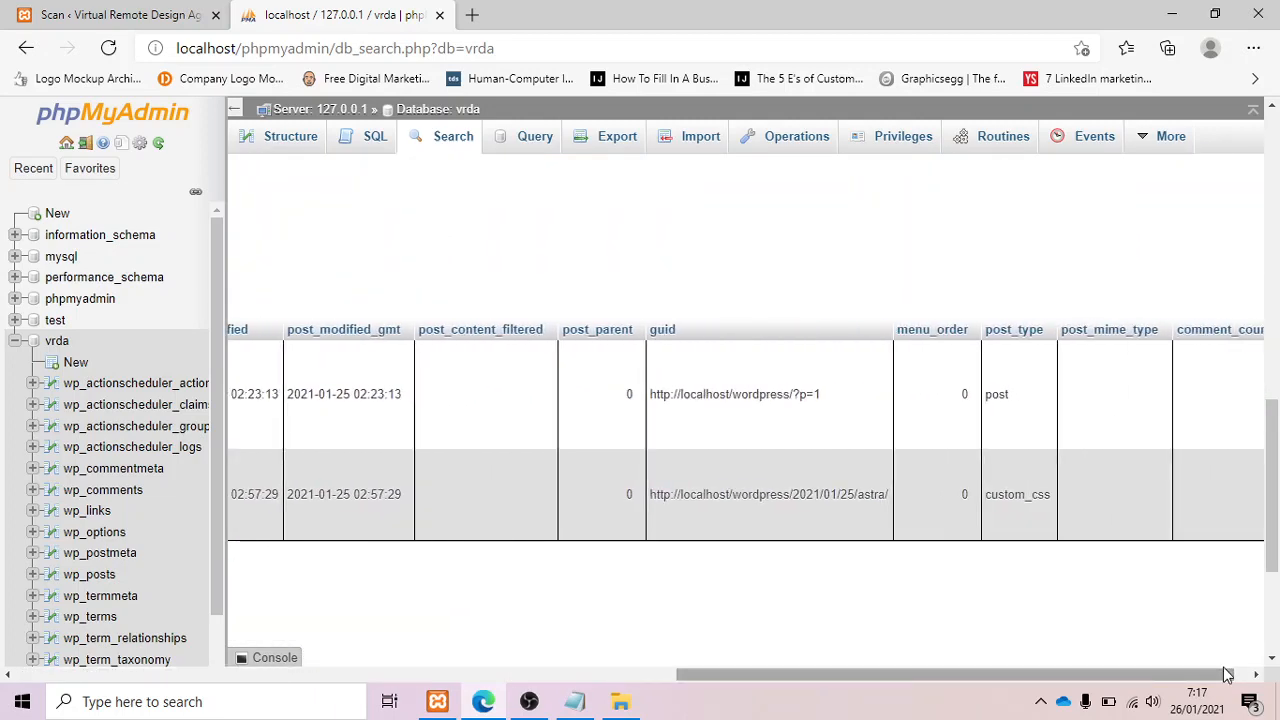
left_click_drag(1228, 675, 560, 680)
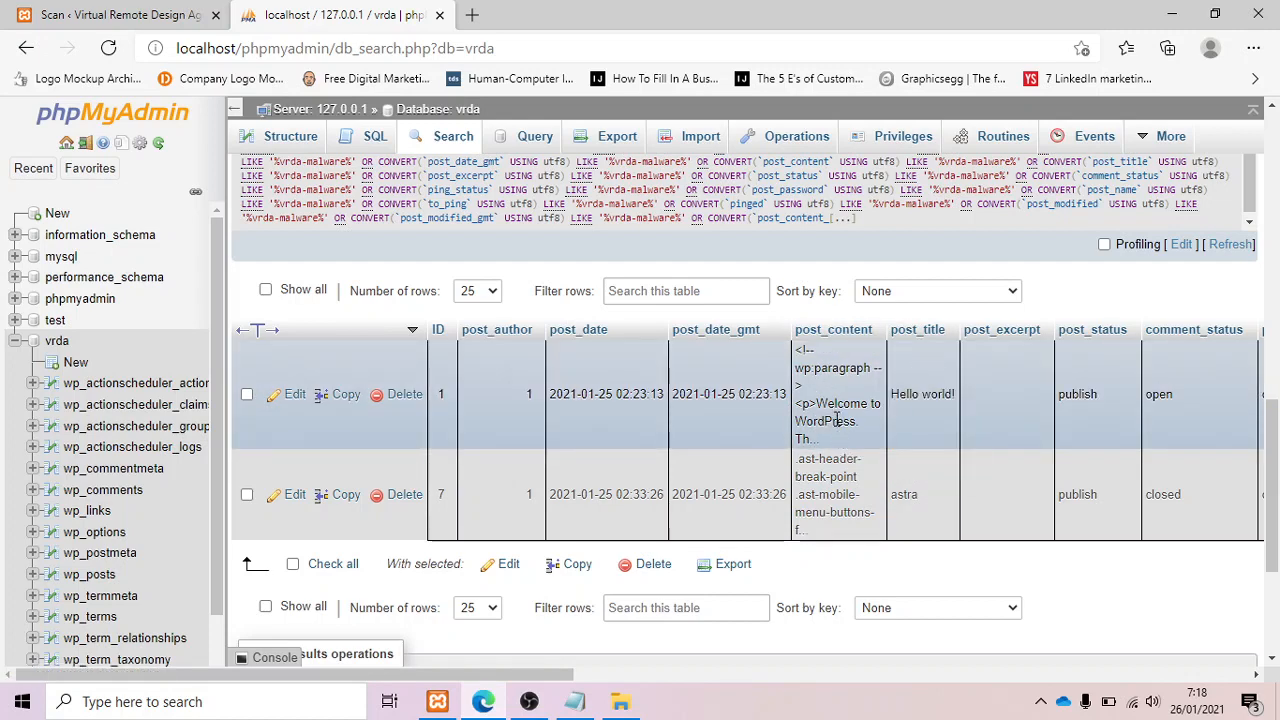
Delete the "VRDA-malware" line from the post_content of the "Hello world!" row and save the cell.
double_click(841, 436)
scroll(838, 420, "down", 5)
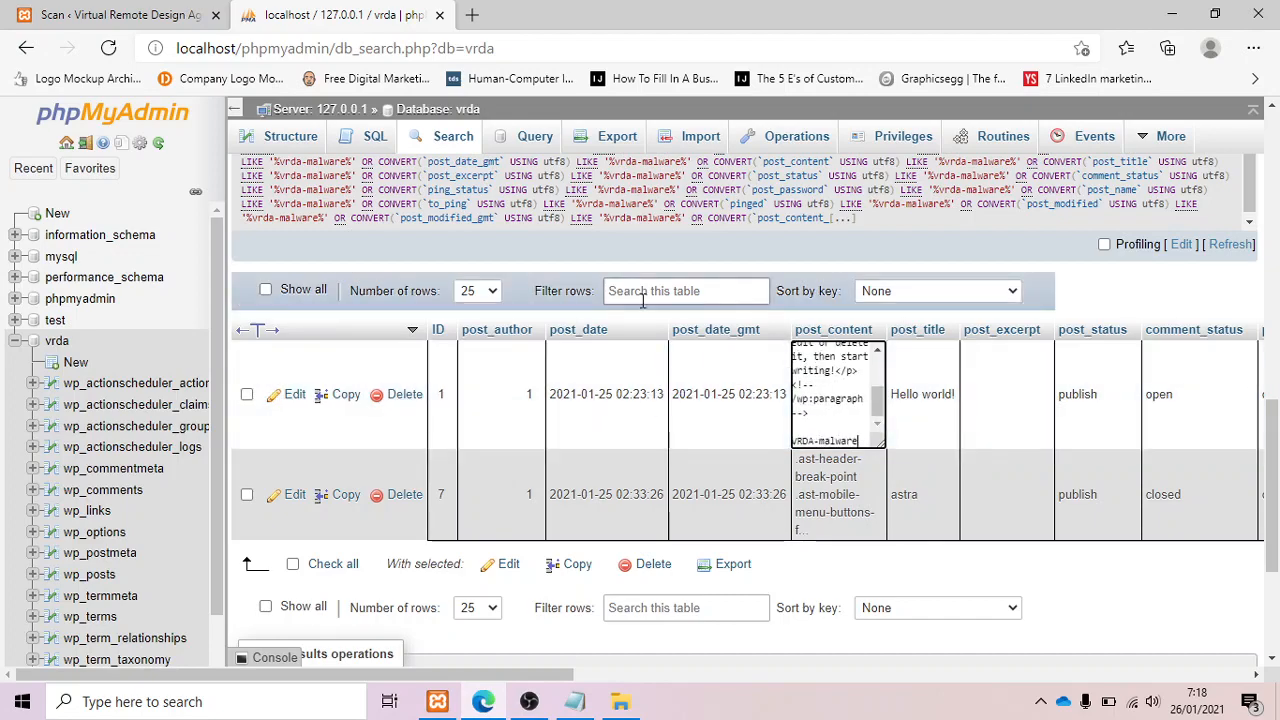
scroll(566, 297, "up", 4)
scroll(388, 291, "down", 8)
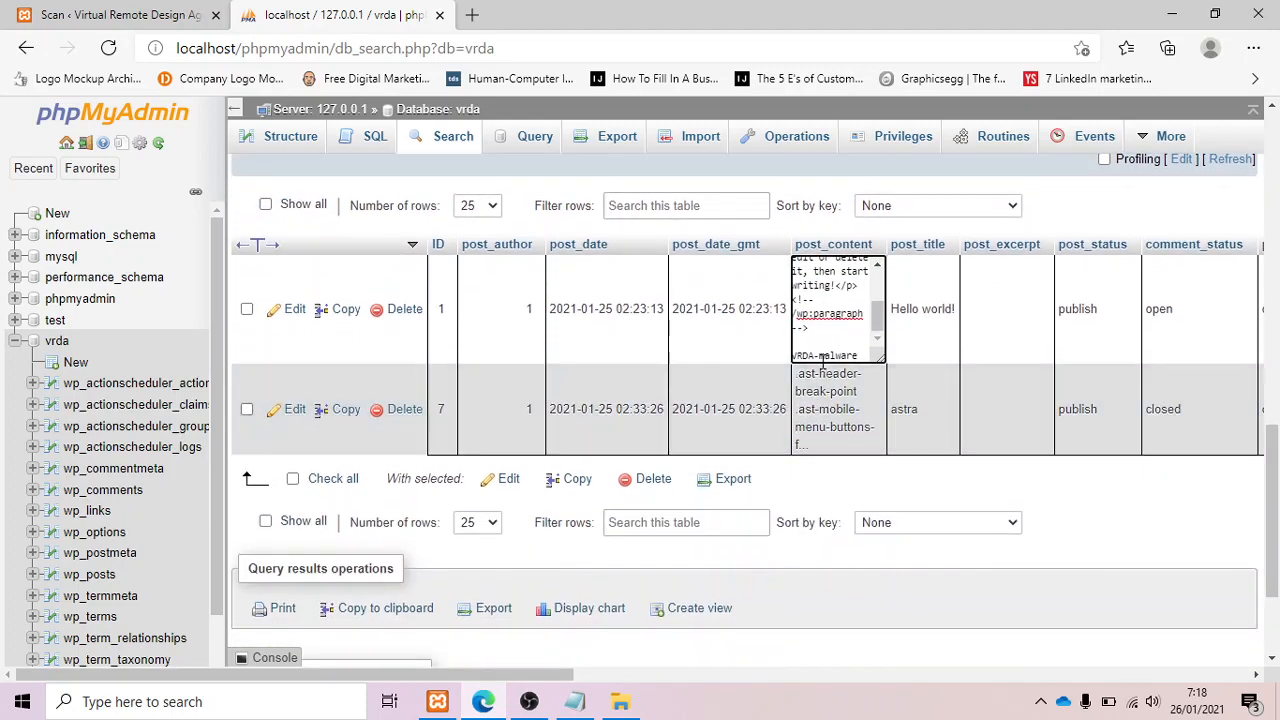
triple_click(823, 356)
key("BackSpace")
key("BackSpace")
key("BackSpace")
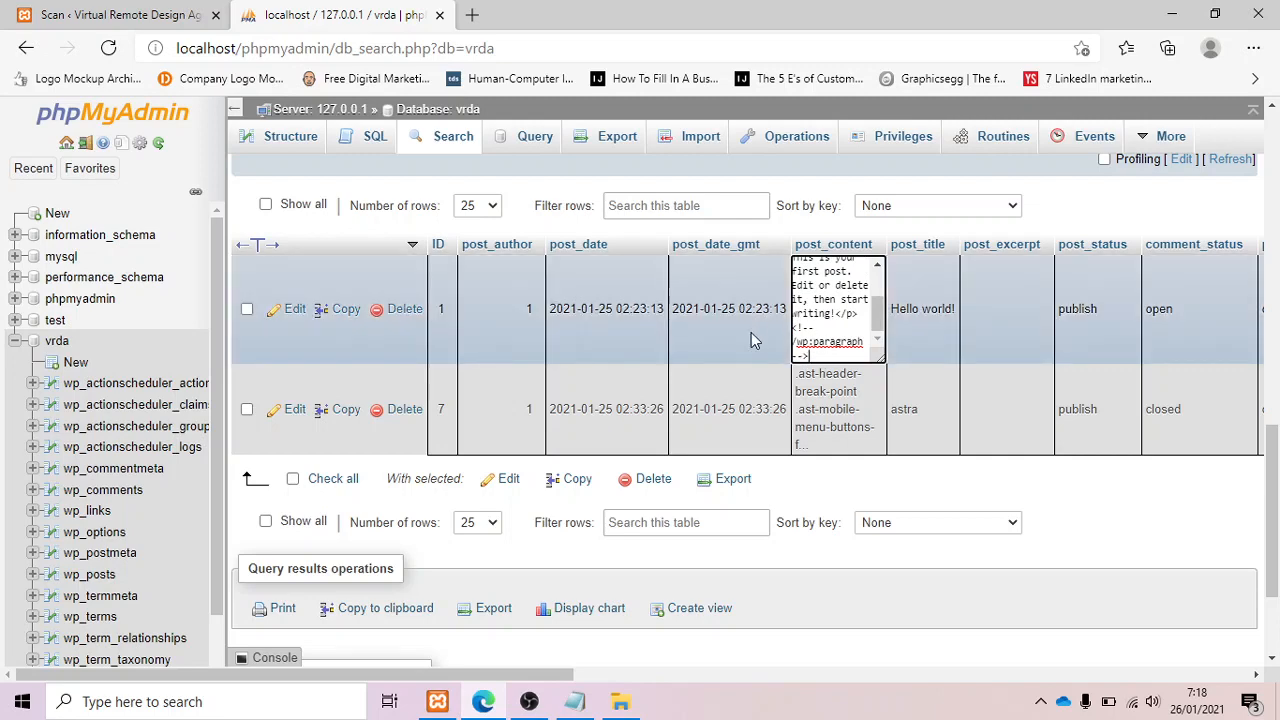
left_click(750, 333)
Delete the "VRDA-malware" line from the post_content of the "astra" row and save the cell.
scroll(870, 390, "down", 1)
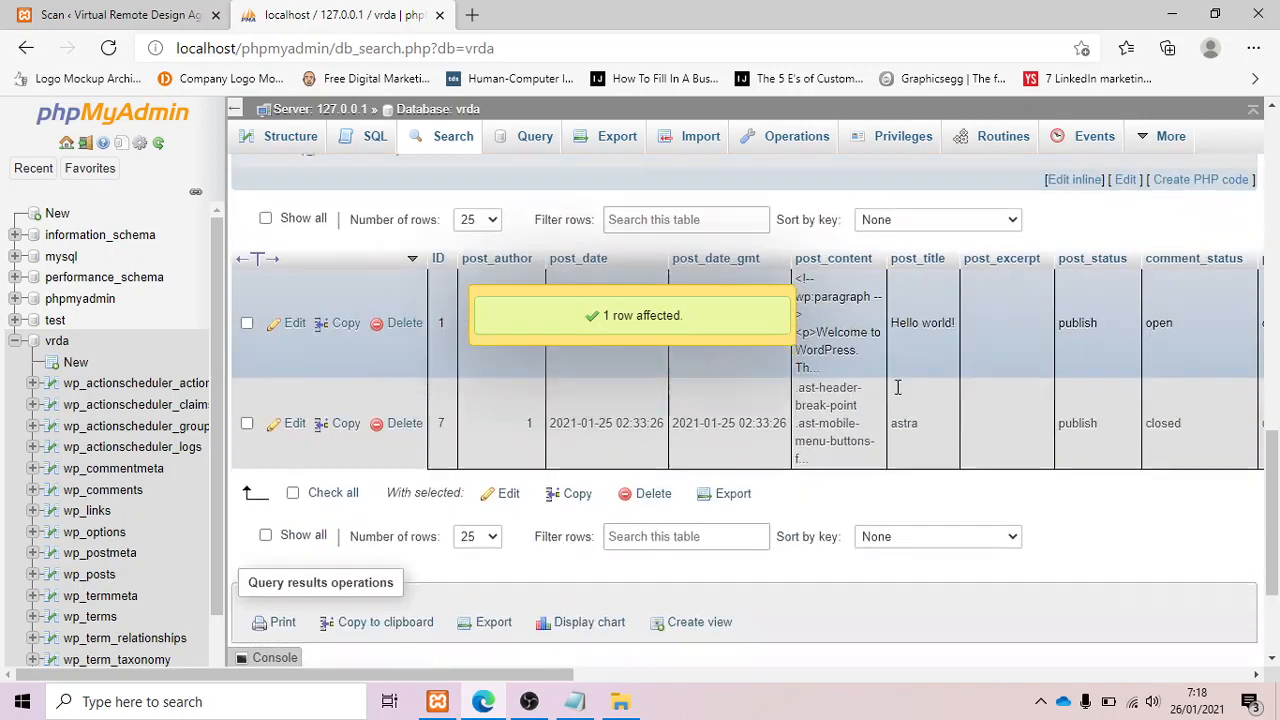
double_click(848, 418)
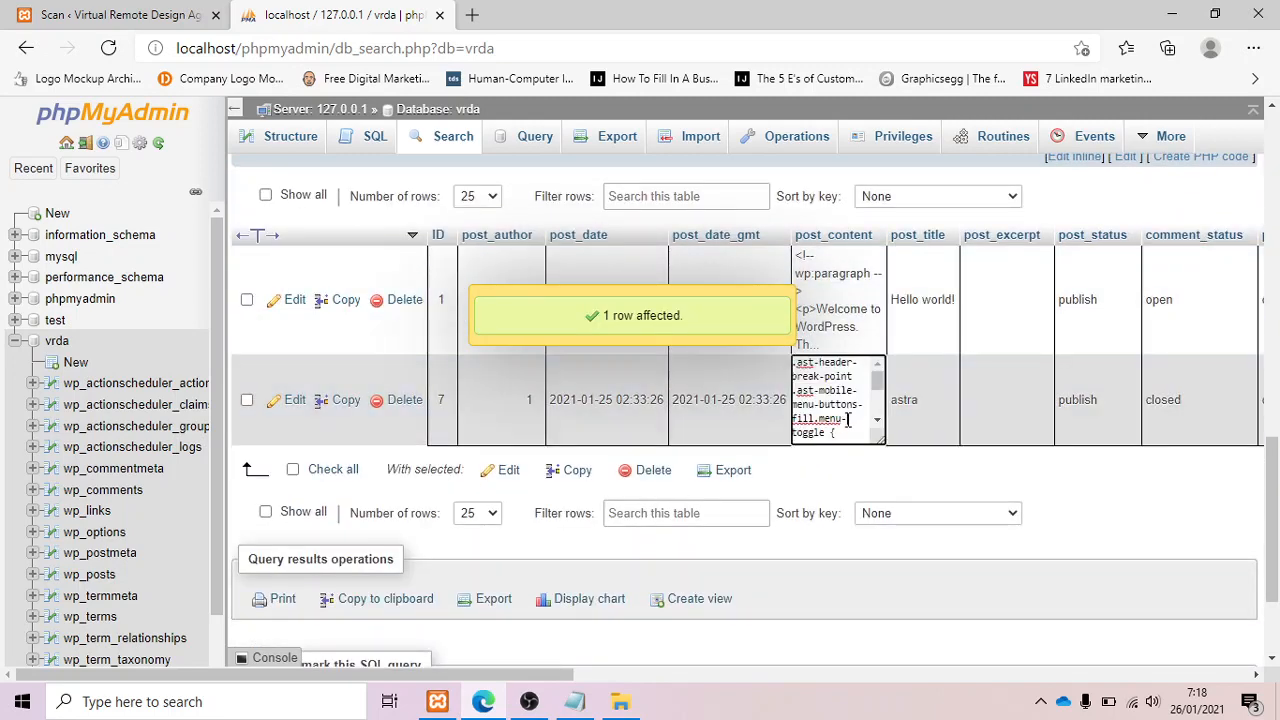
scroll(848, 419, "down", 2)
double_click(829, 434)
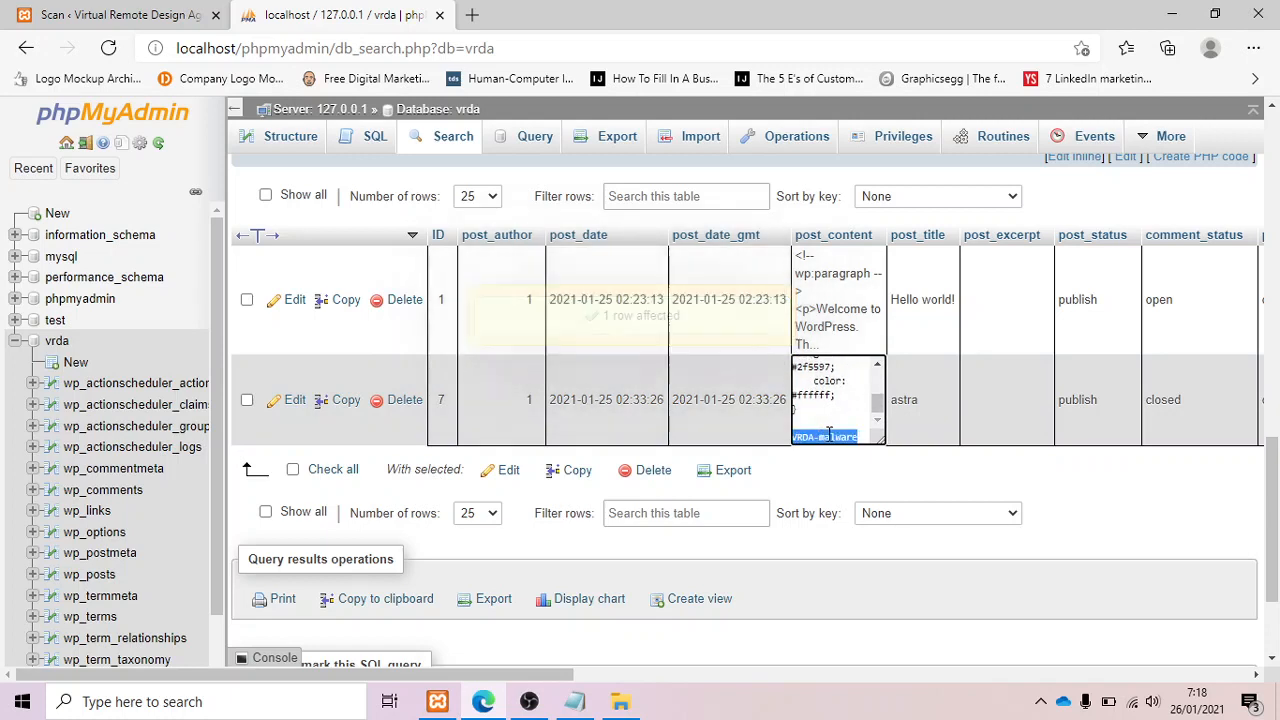
key("BackSpace")
key("BackSpace")
key("BackSpace")
key("BackSpace")
key("BackSpace")
key("BackSpace")
key("BackSpace")
key("BackSpace")
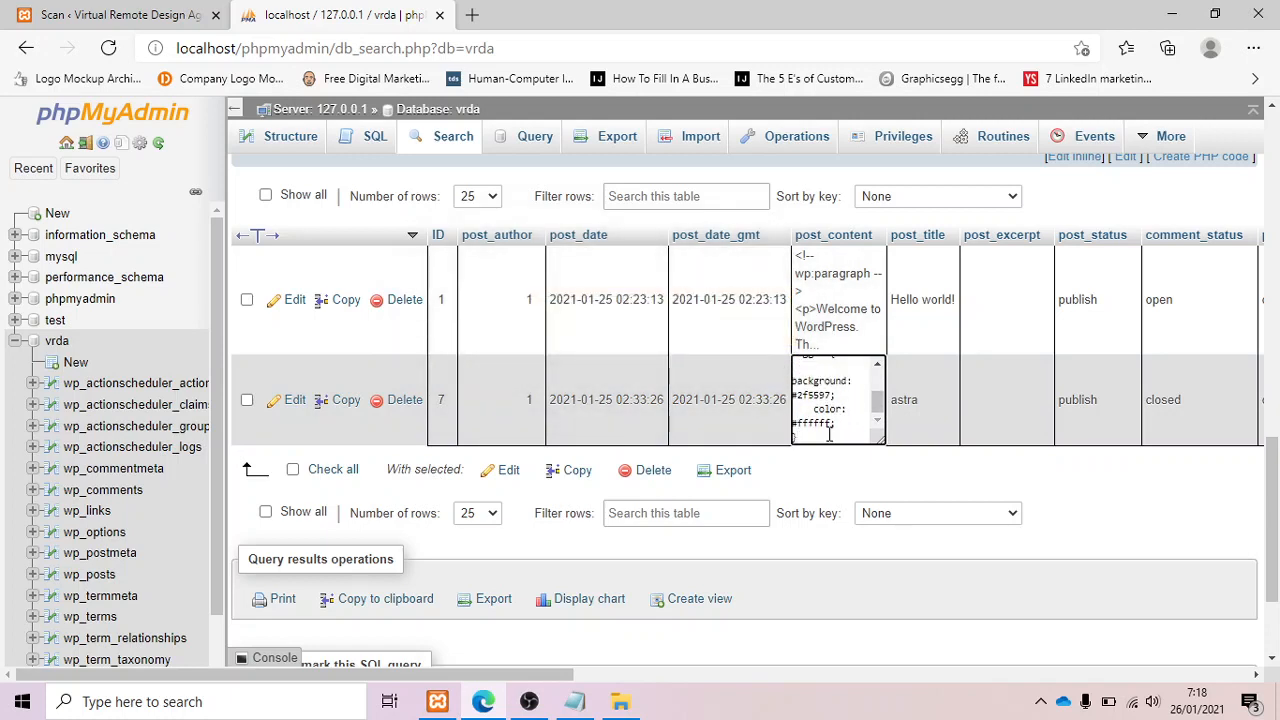
left_click(727, 390)
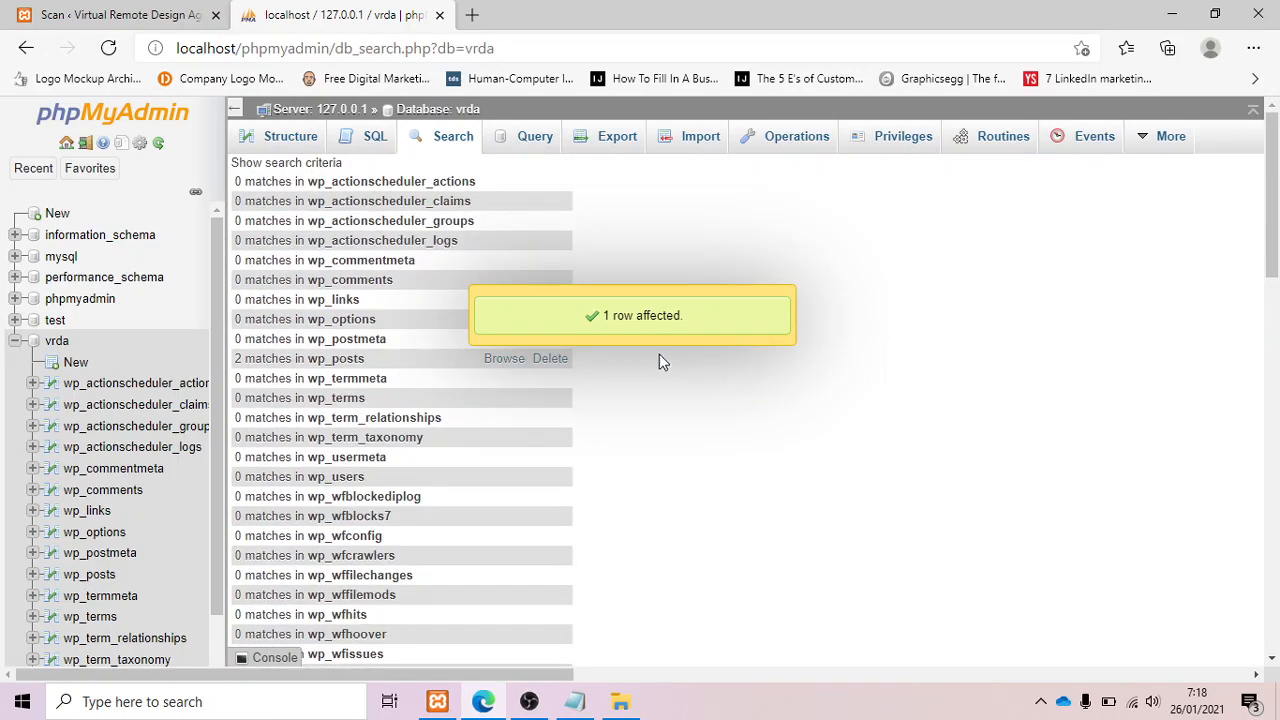
Search all vrda tables again with a previously used term, matching at least one of the words, and review the results.
left_click(428, 146)
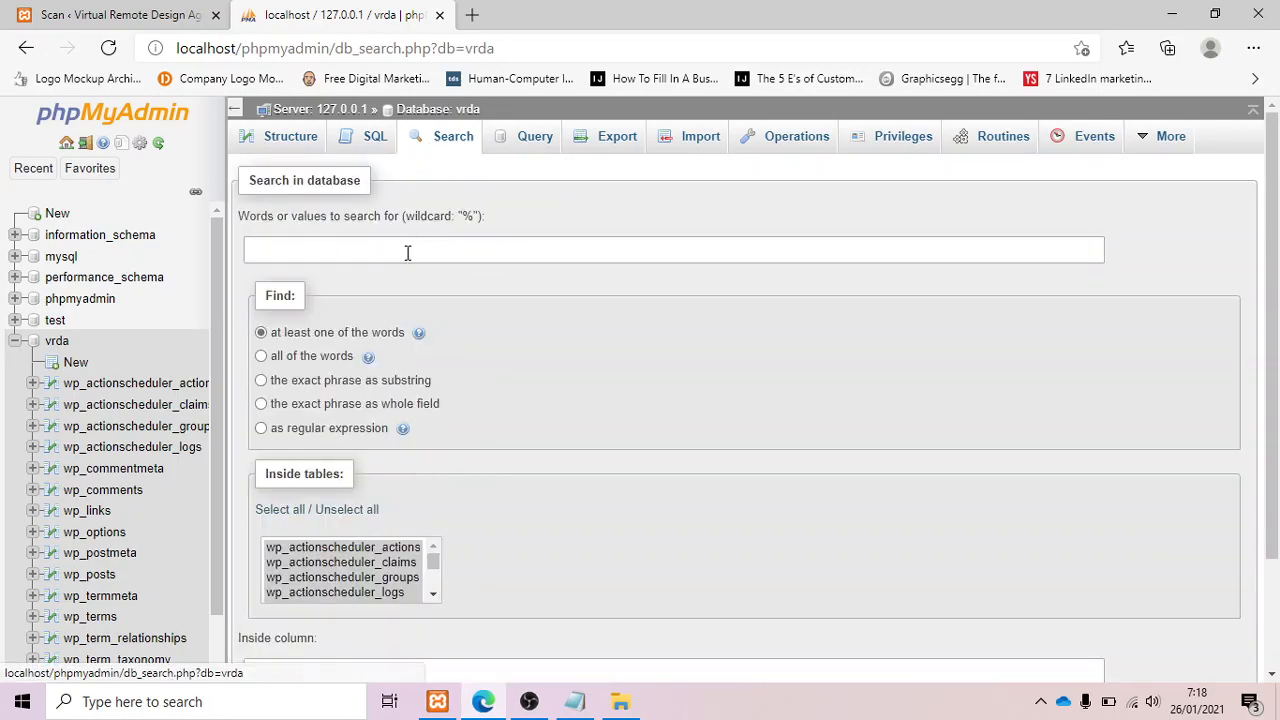
left_click(406, 250)
left_click(350, 318)
scroll(620, 375, "down", 3)
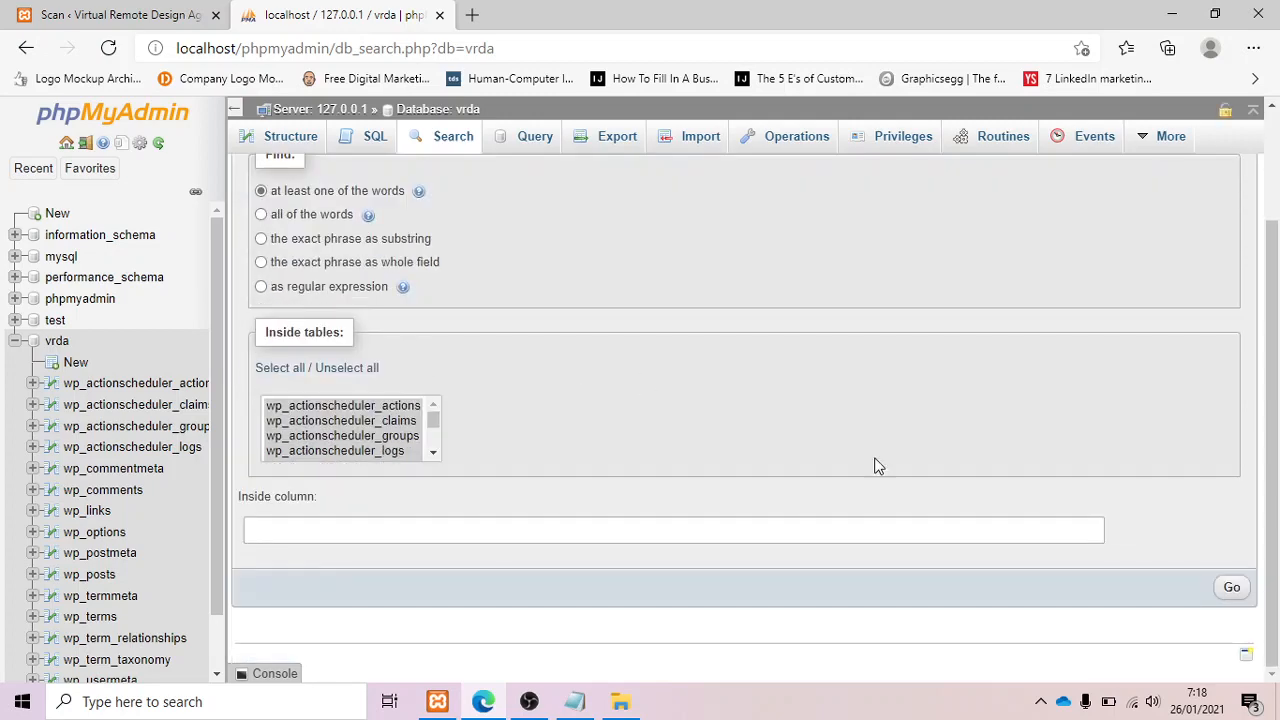
left_click(1234, 588)
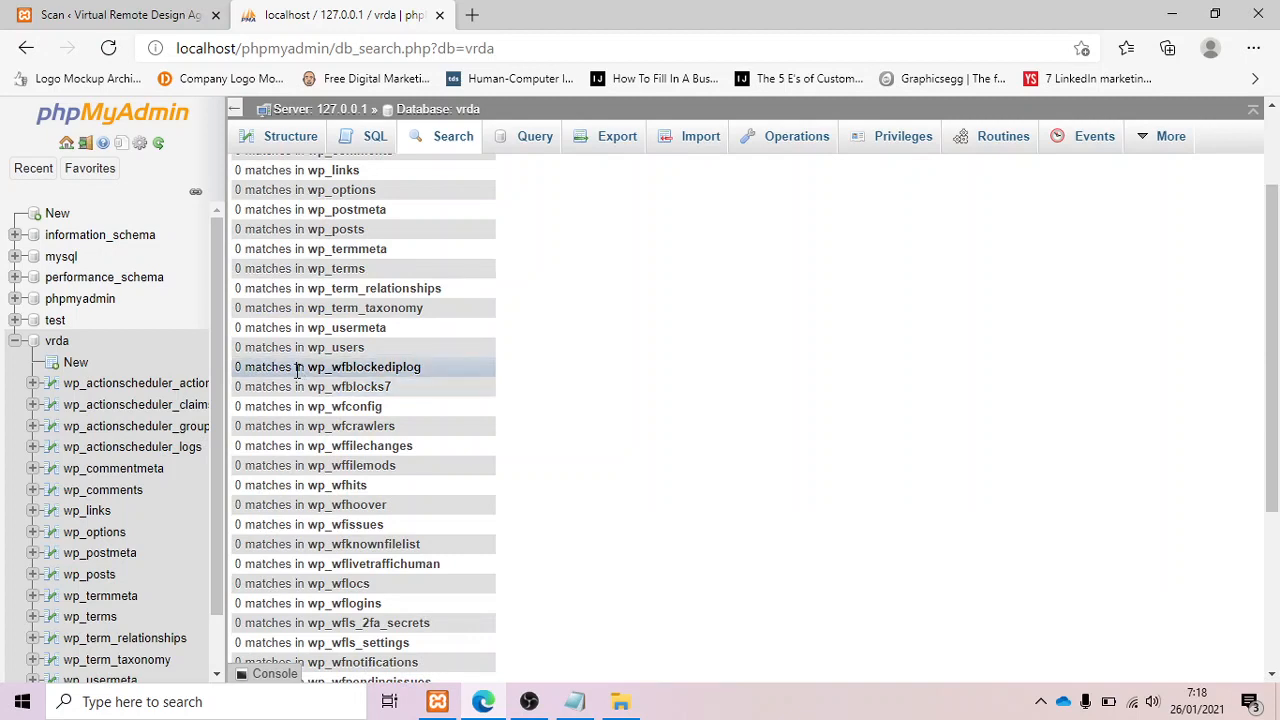
scroll(297, 370, "up", 3)
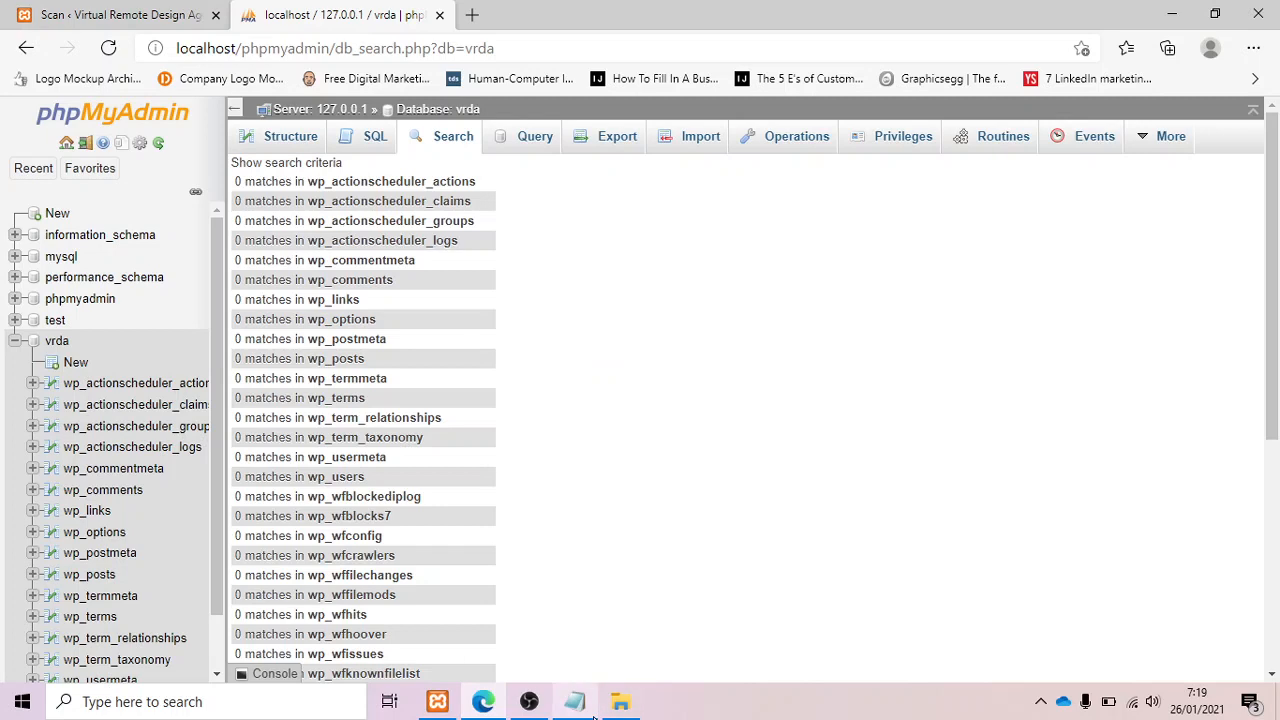
Switch to the Notepad notes and add the heading "3. Buka phpmyadmin" below the scan section, separated by a blank line.
mouse_move(582, 710)
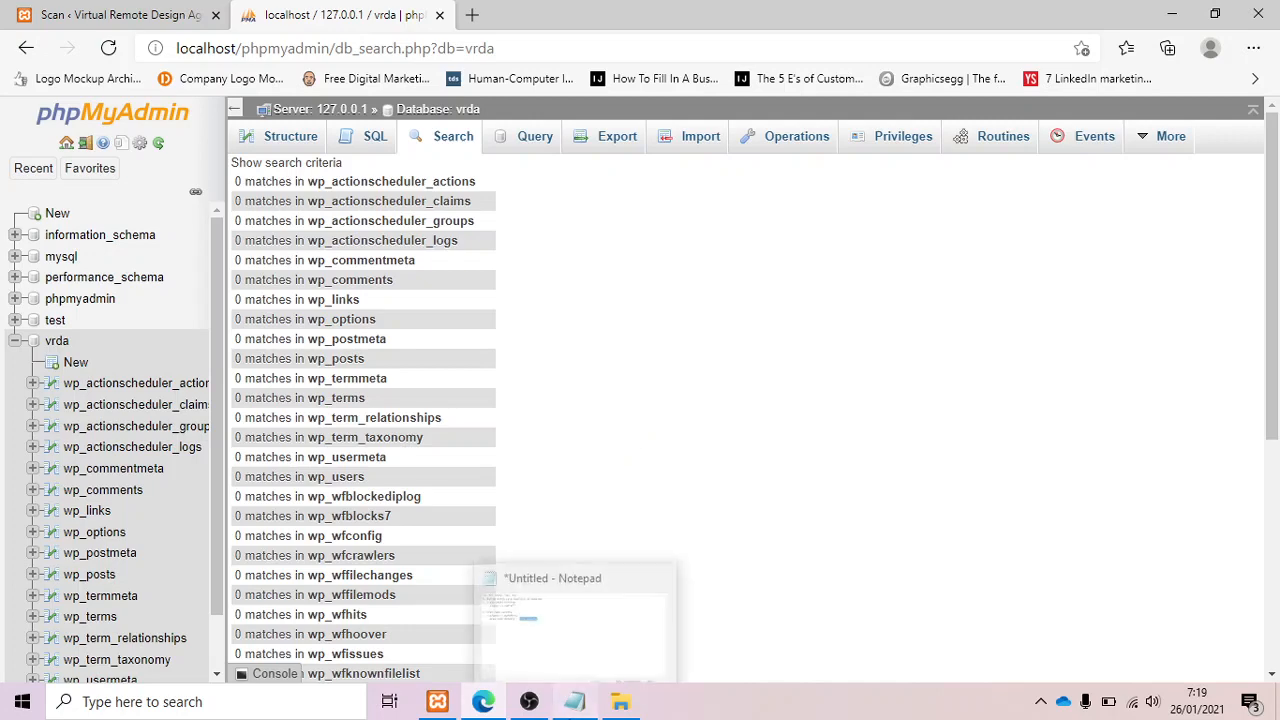
left_click(575, 703)
left_click(502, 250)
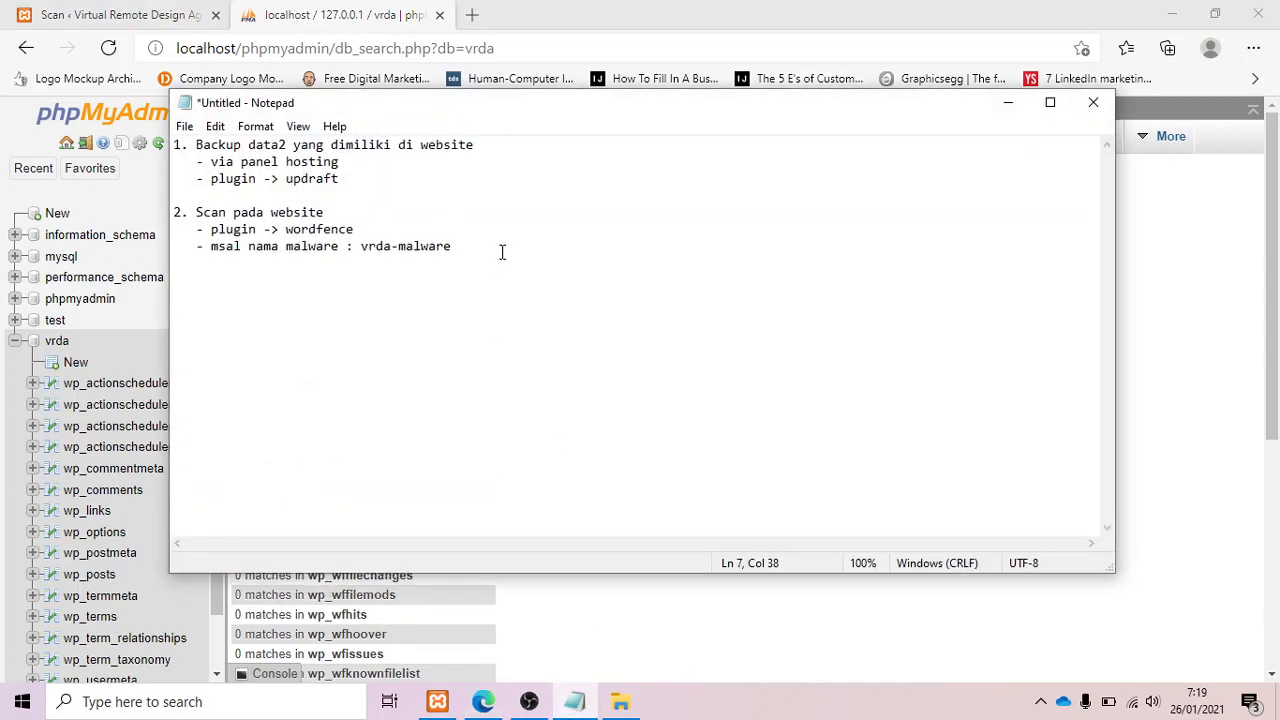
key("Return")
key("BackSpace")
key("BackSpace")
key("Return")
type("3. Buka php my admin")
left_click(286, 280)
key("BackSpace")
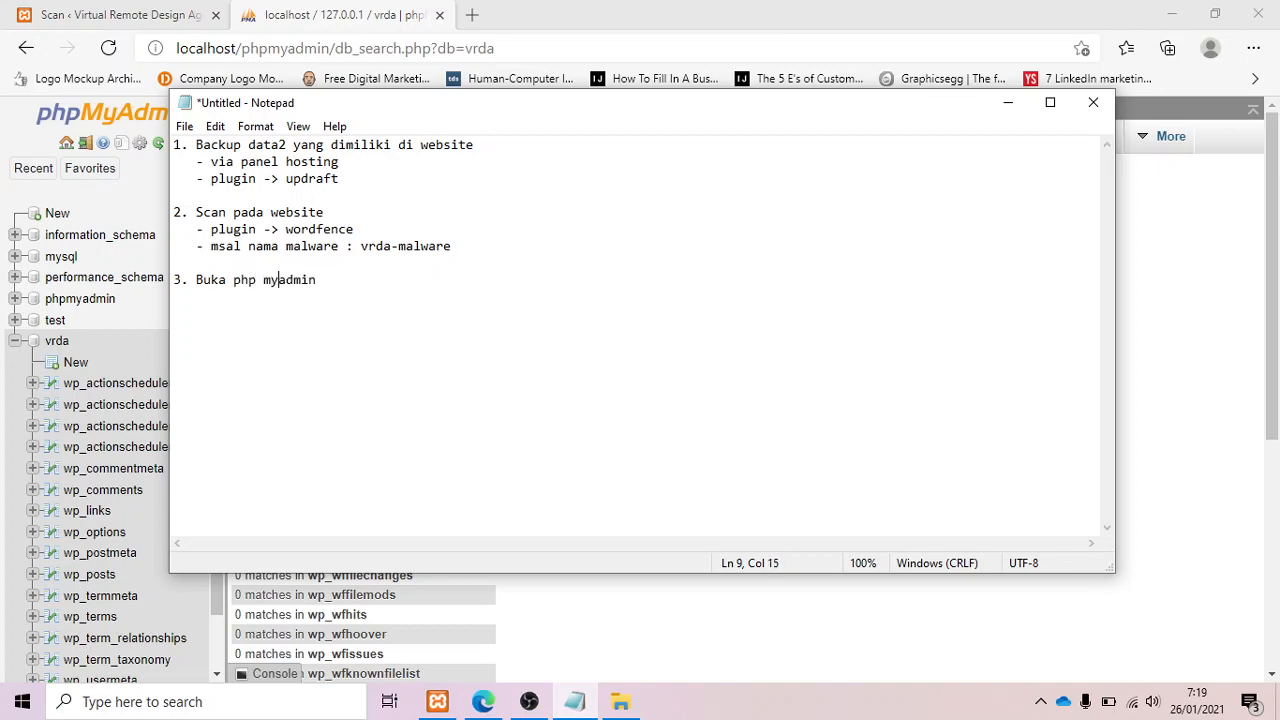
left_click(264, 280)
key("BackSpace")
left_click(310, 280)
Add the sub-item "- browse nama malware" under the phpmyadmin heading.
key("Return")
type("- b")
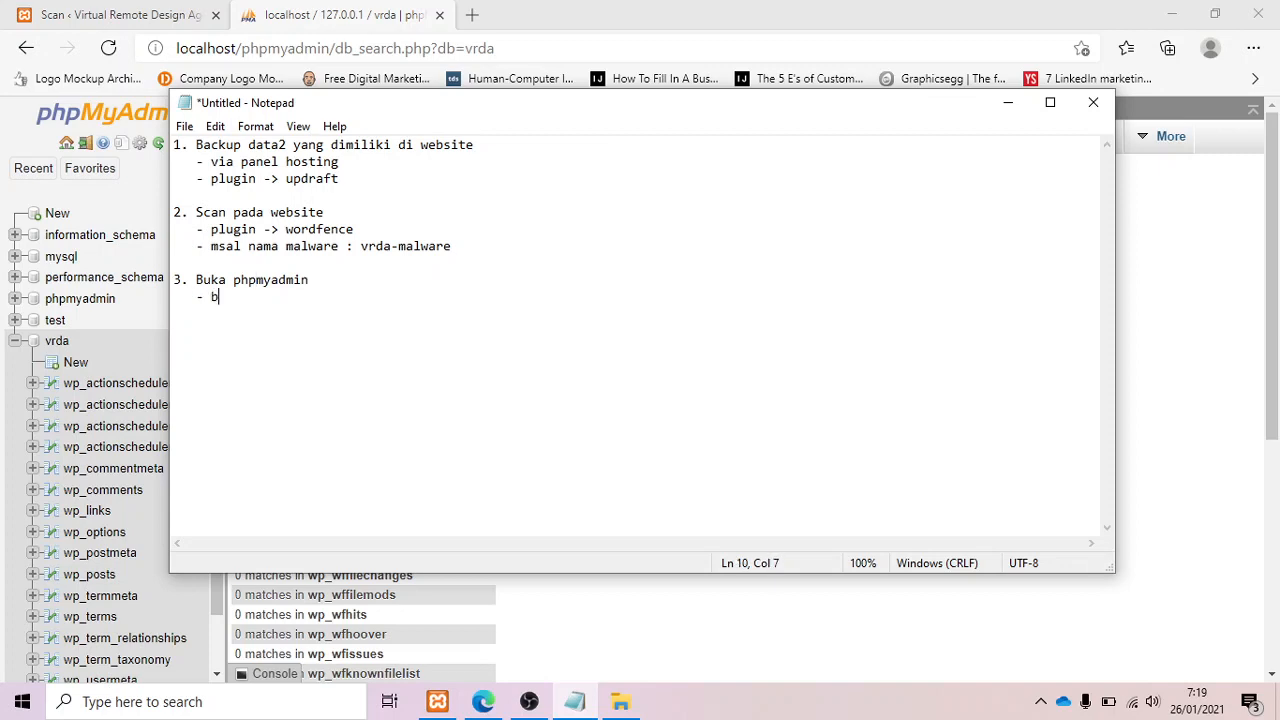
type("rowse nama malware")
key("Return")
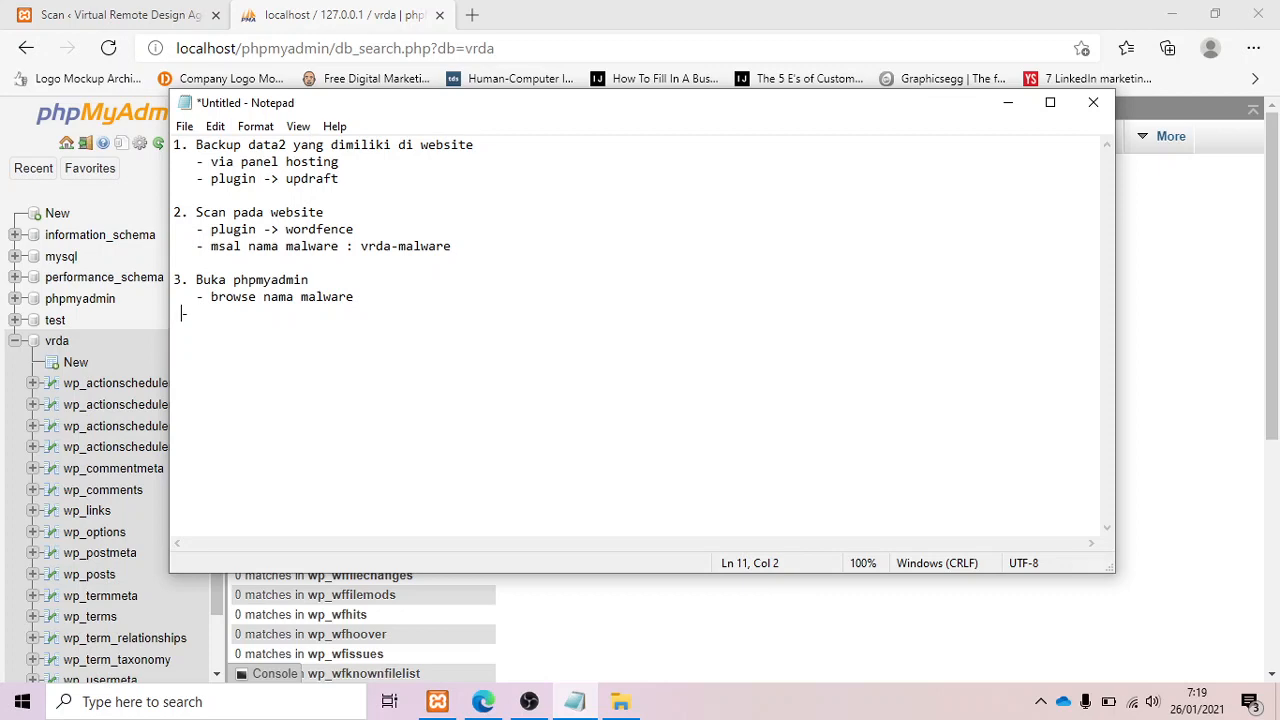
Add the sub-item "- bersihkan code yang berhubungan dengan malware." and leave a blank line below it.
key("Return")
key("BackSpace")
type("- bersihknn code ")
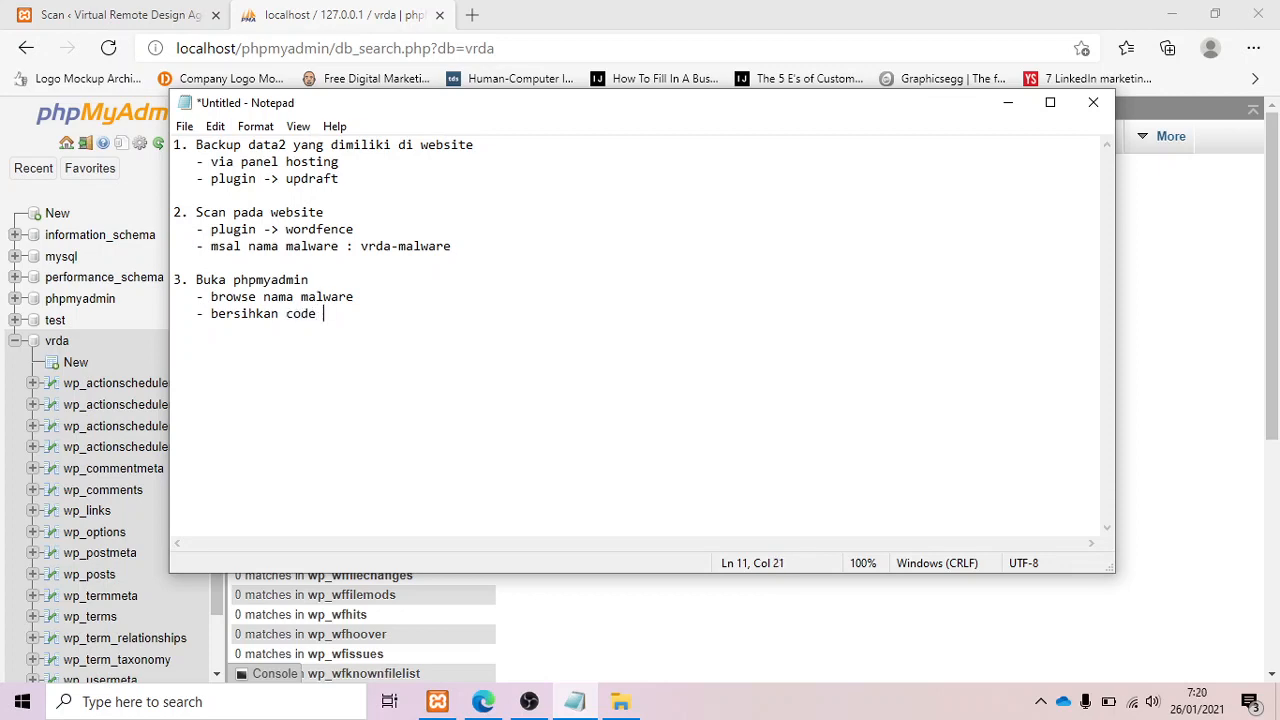
type("yang berhubungan dengan malware.")
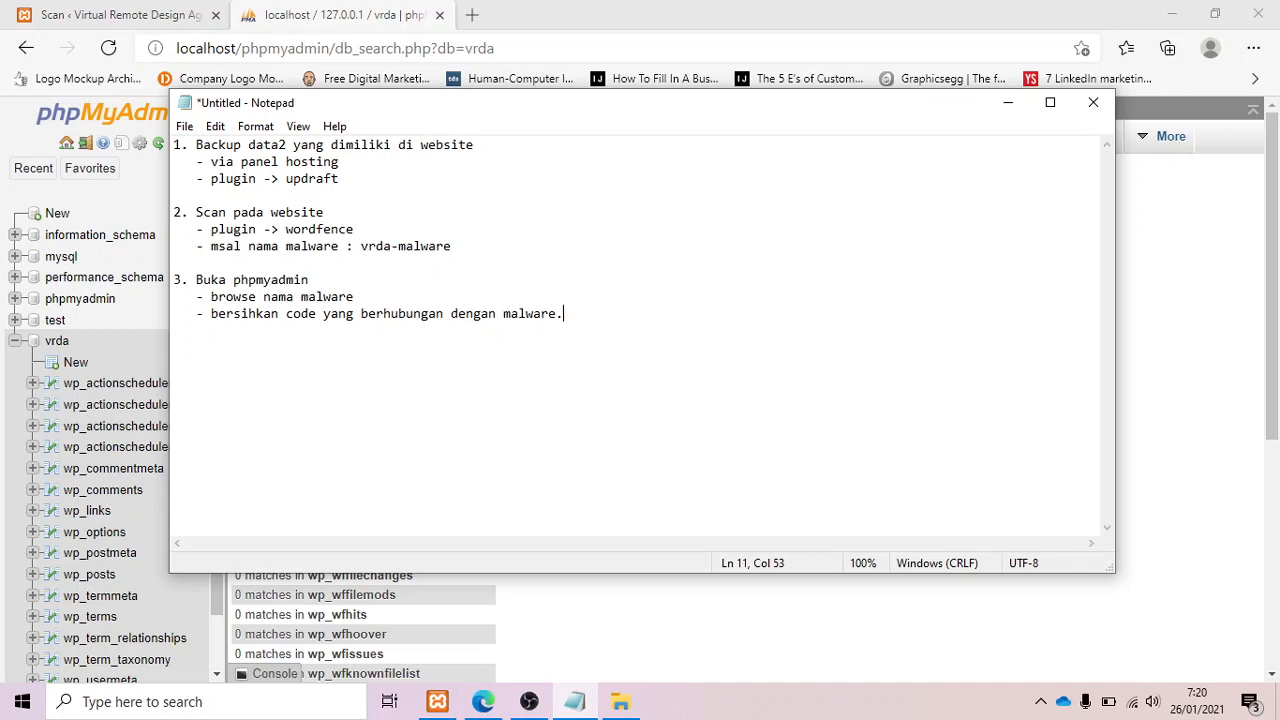
key("Return")
key("Return")
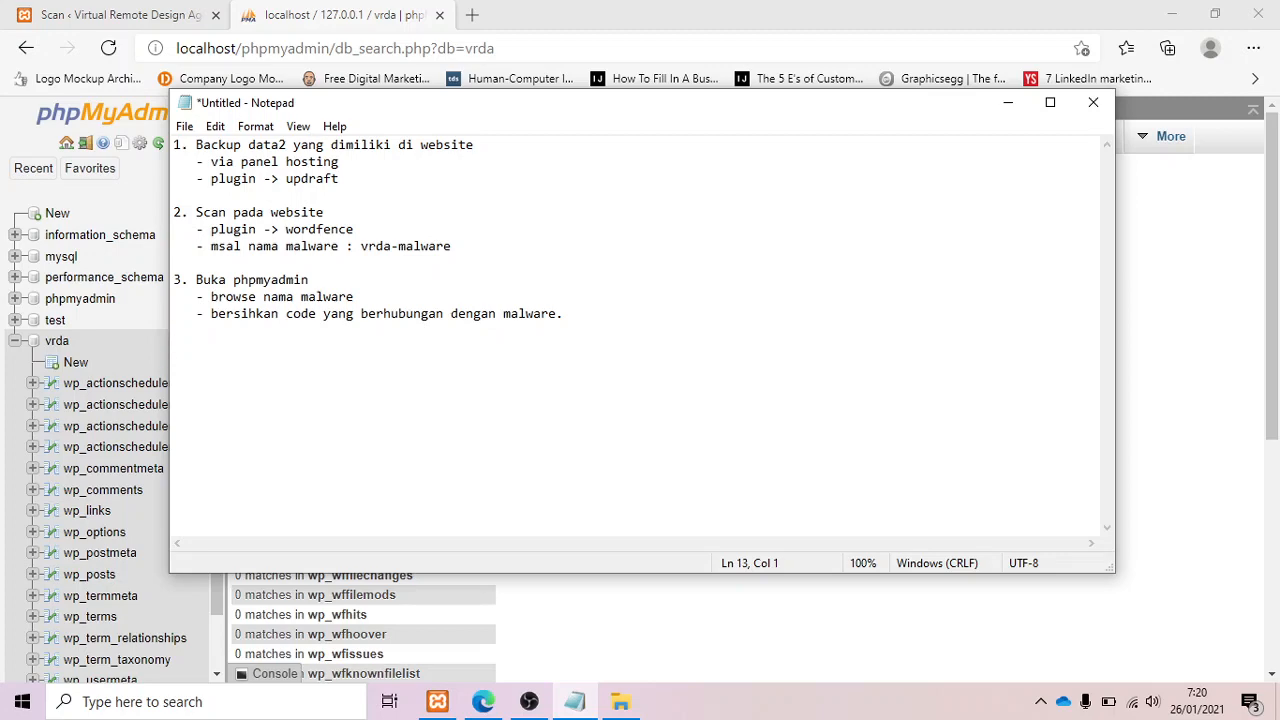
Switch to the Wordfence Scan page in WordPress, reload it and review the scan status and found results.
left_click(150, 8)
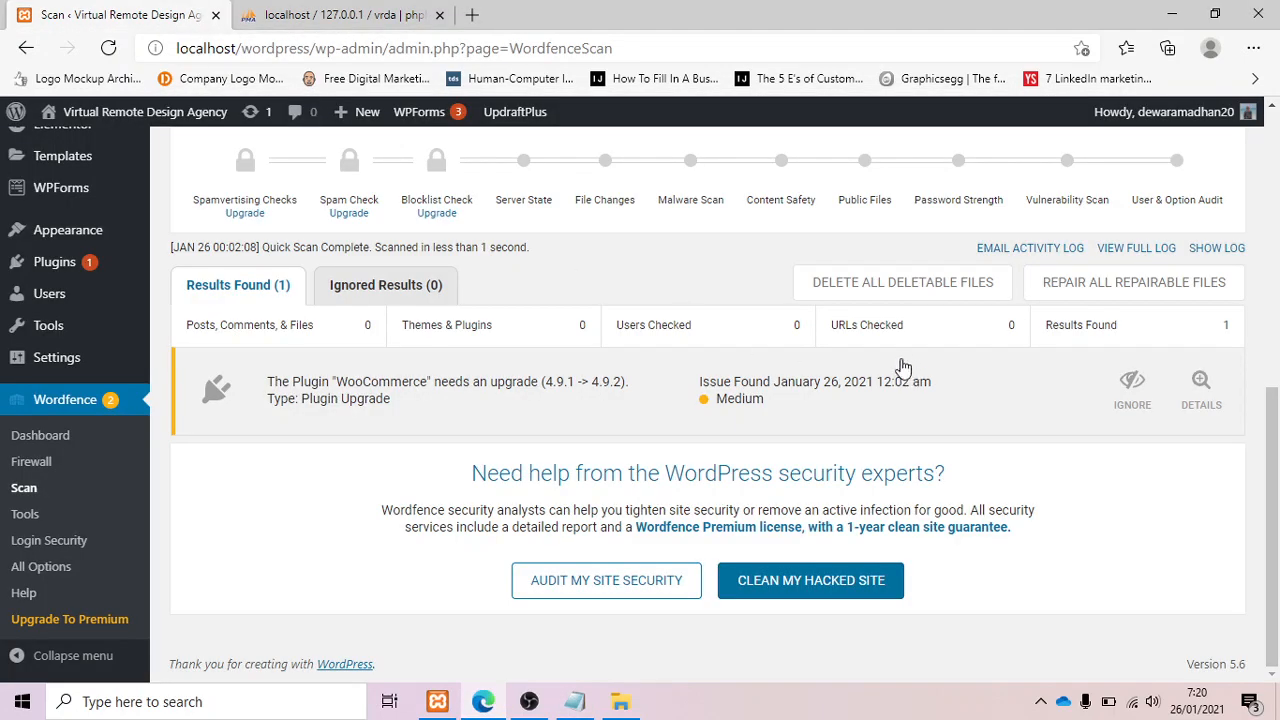
left_click(342, 8)
left_click(157, 8)
scroll(599, 406, "up", 10)
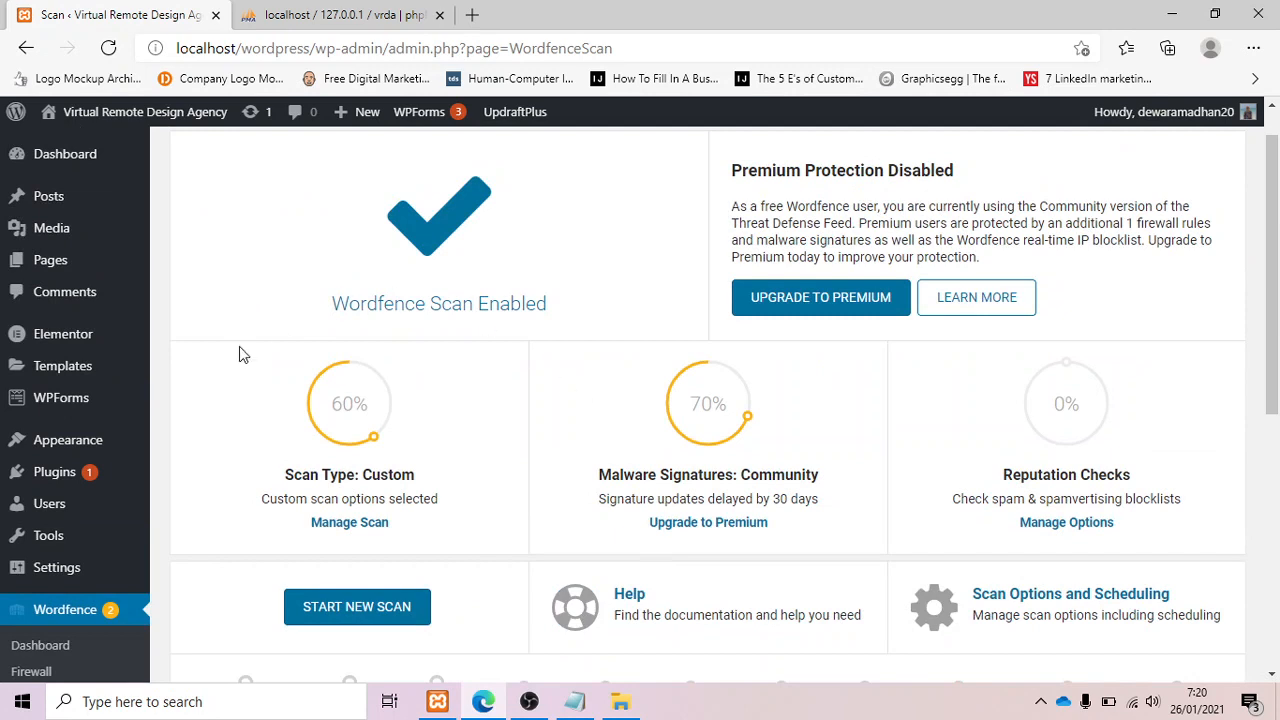
key("F5")
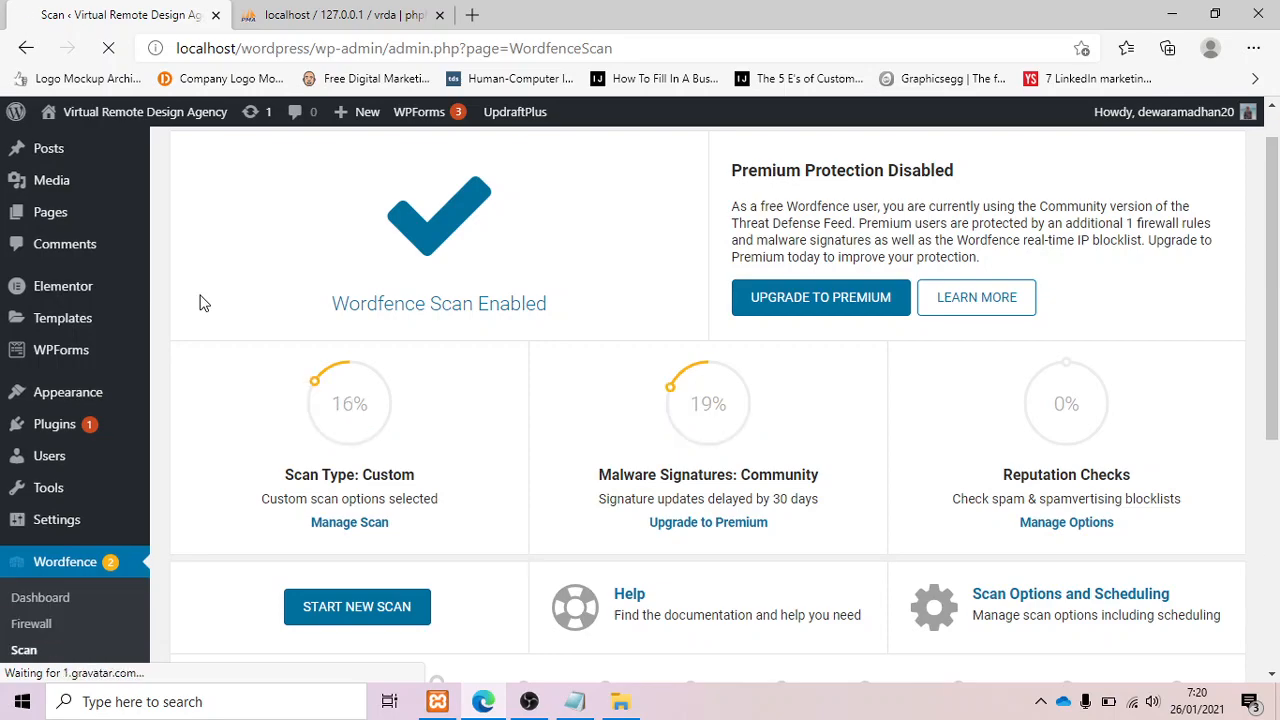
scroll(200, 330, "down", 5)
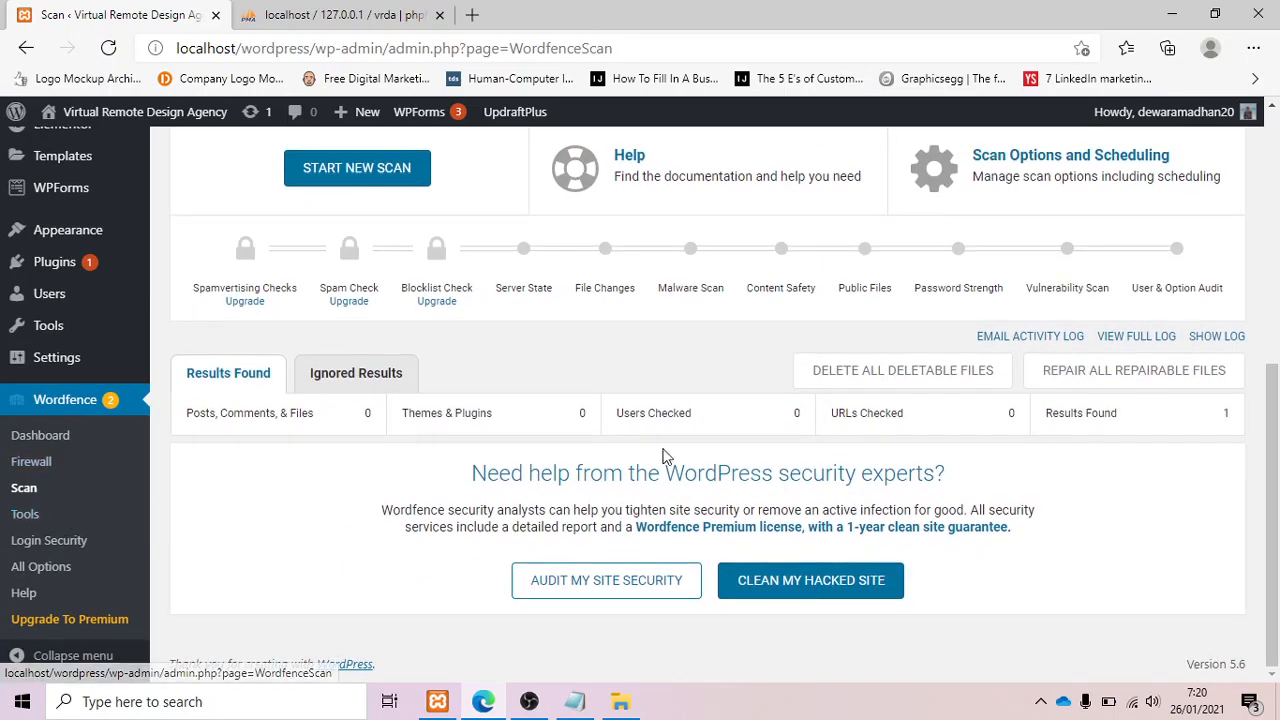
scroll(665, 455, "up", 5)
scroll(665, 455, "down", 5)
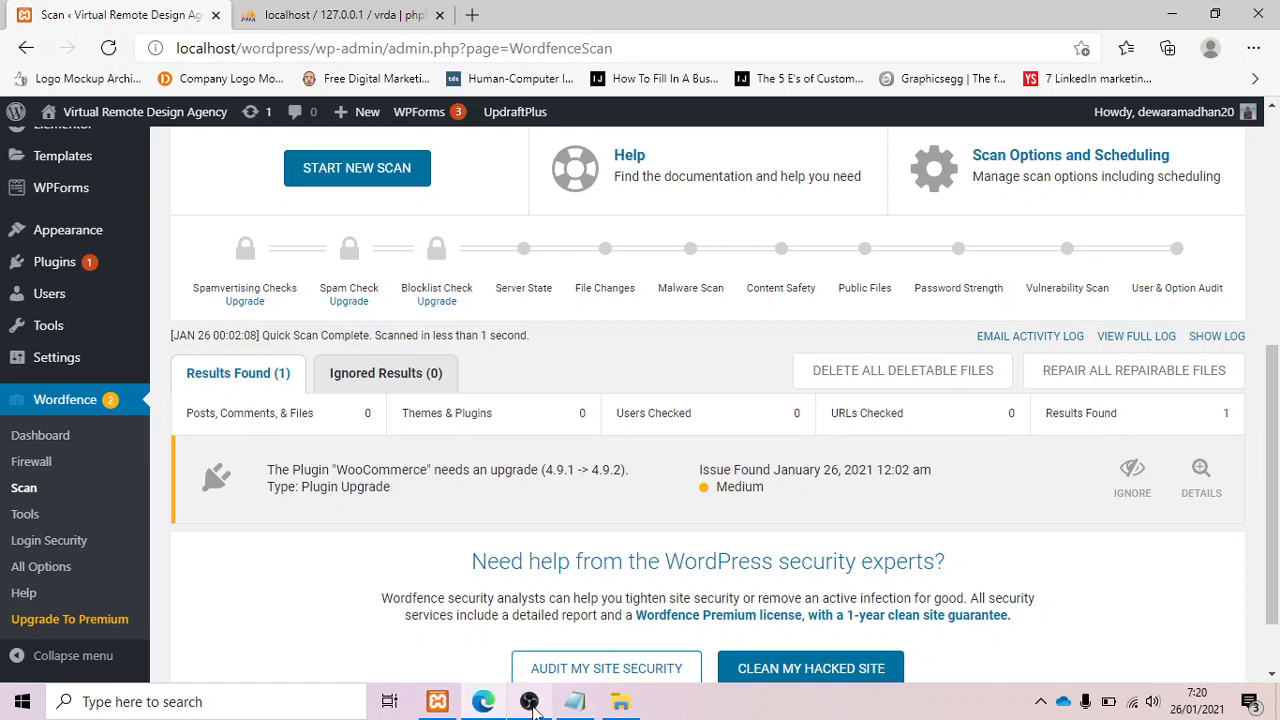
Consult the Notepad notes briefly, and examine the Wordfence scan overview, scan stages and found issues once more.
mouse_move(567, 708)
left_click(578, 615)
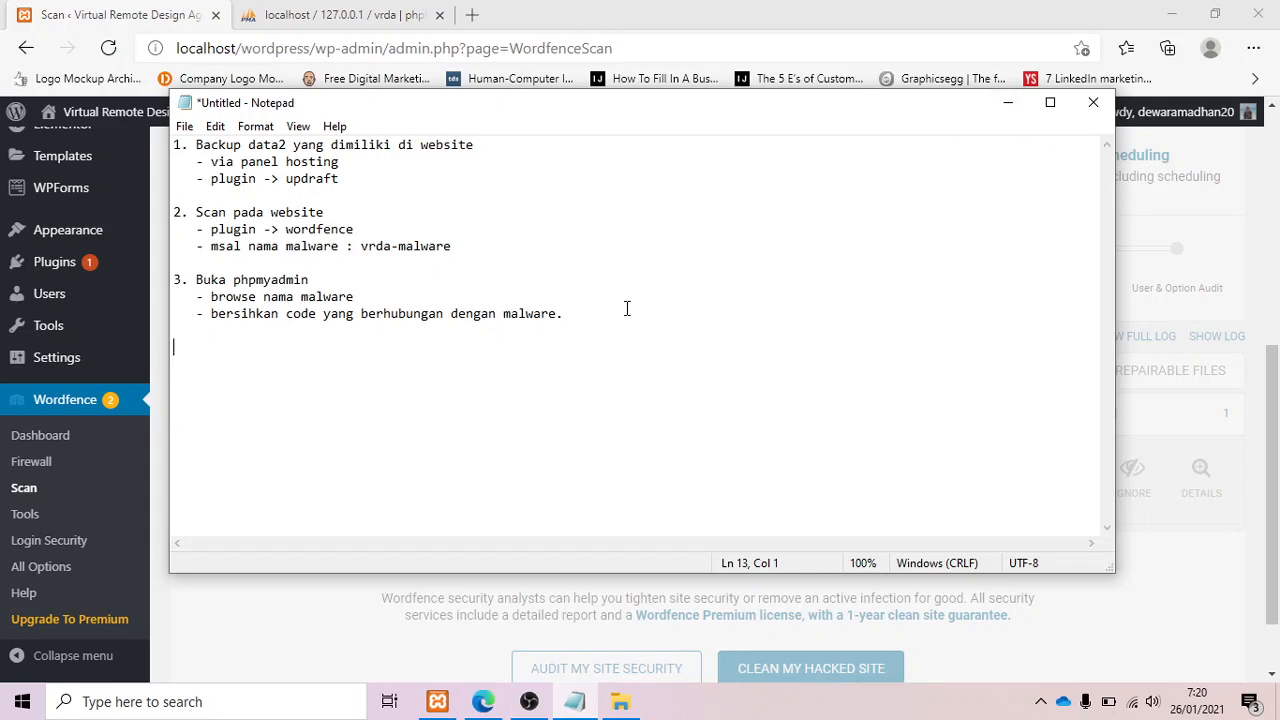
left_click(1008, 102)
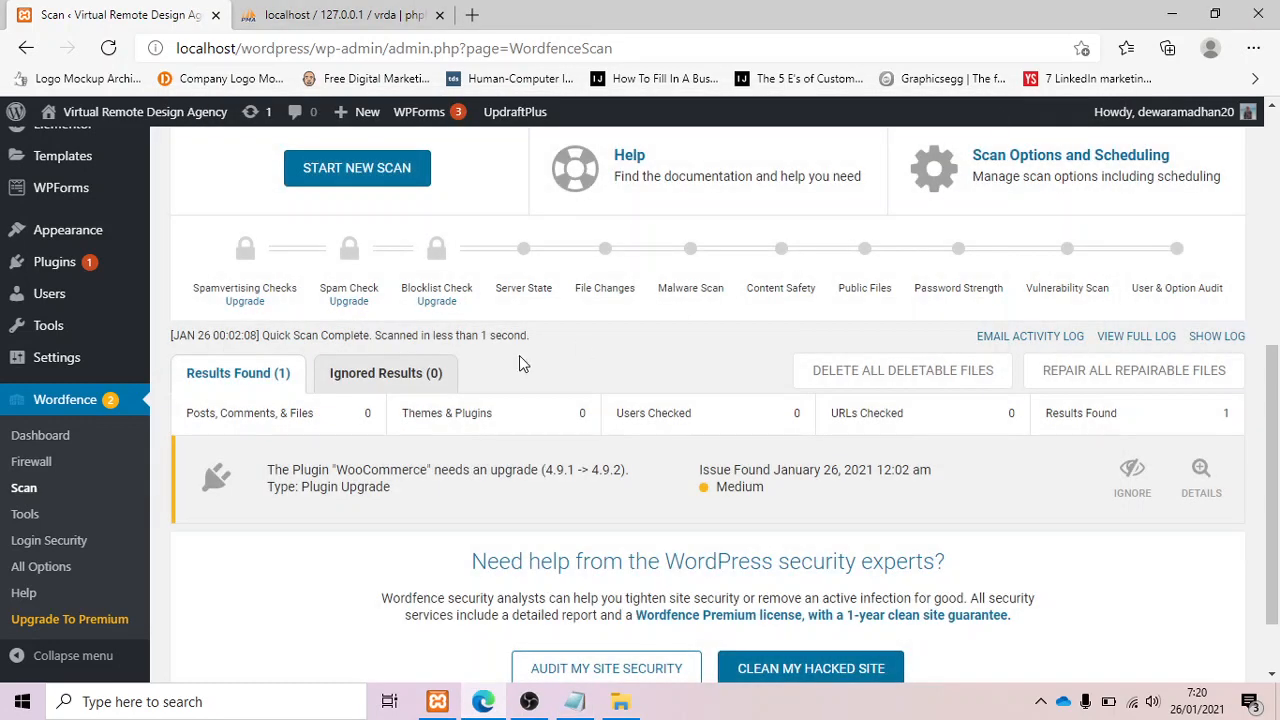
scroll(519, 363, "up", 5)
scroll(519, 363, "down", 6)
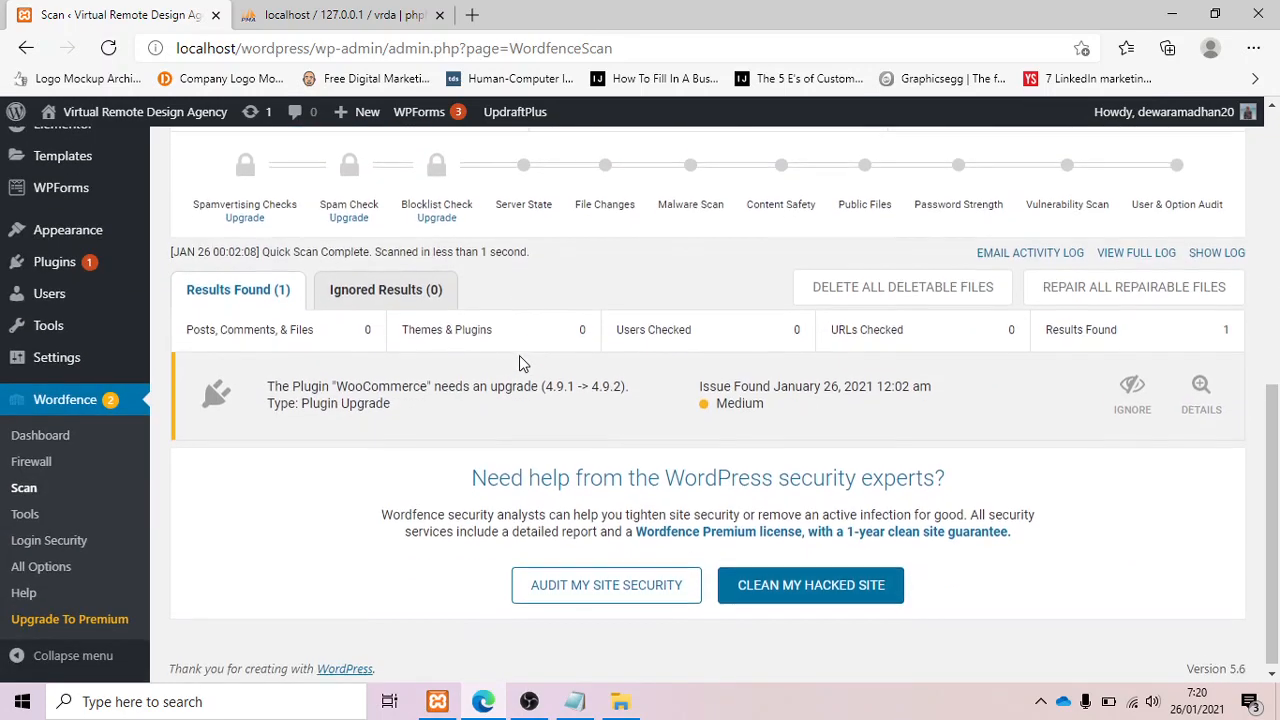
scroll(519, 363, "up", 6)
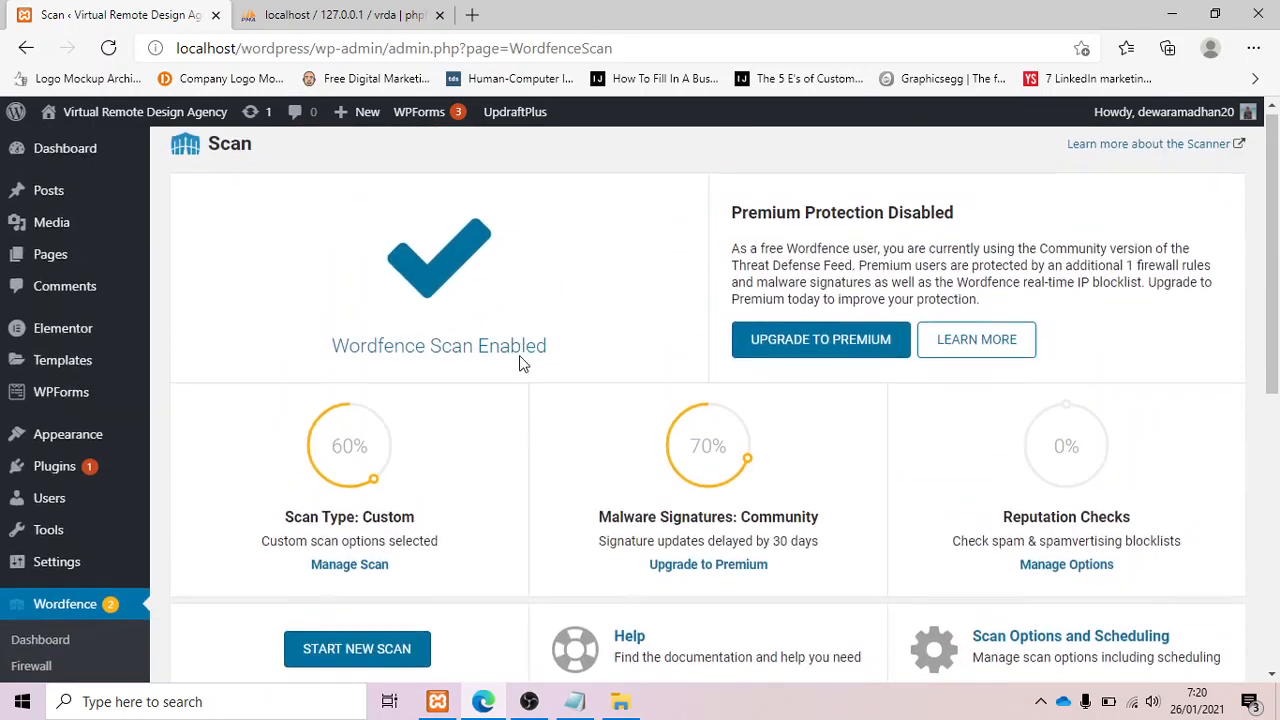
scroll(519, 363, "down", 4)
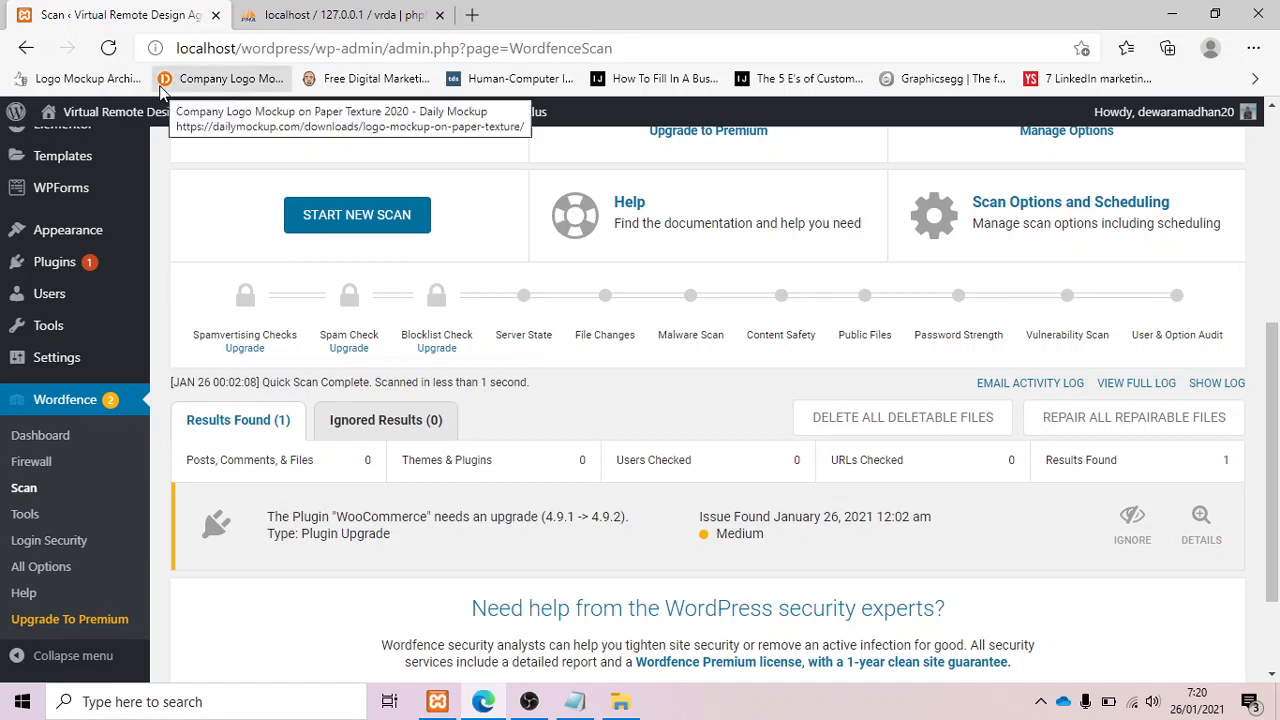
mouse_move(155, 113)
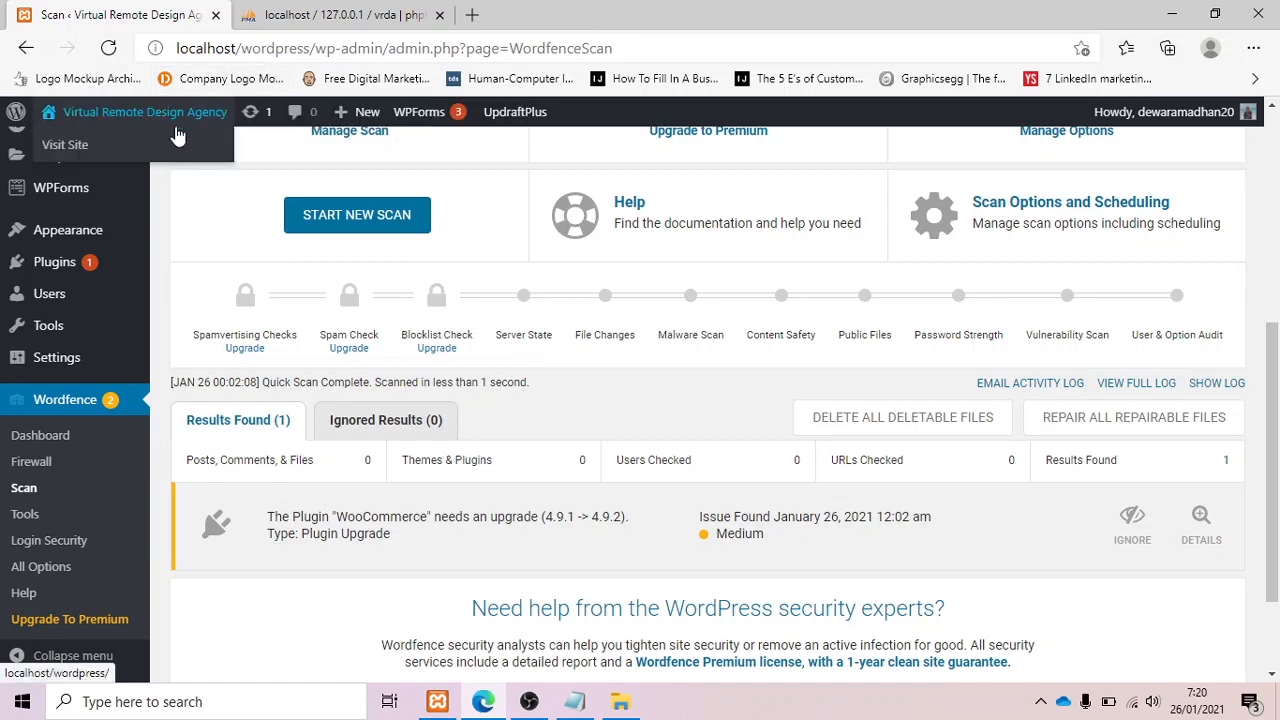
scroll(220, 200, "up", 5)
scroll(220, 205, "down", 6)
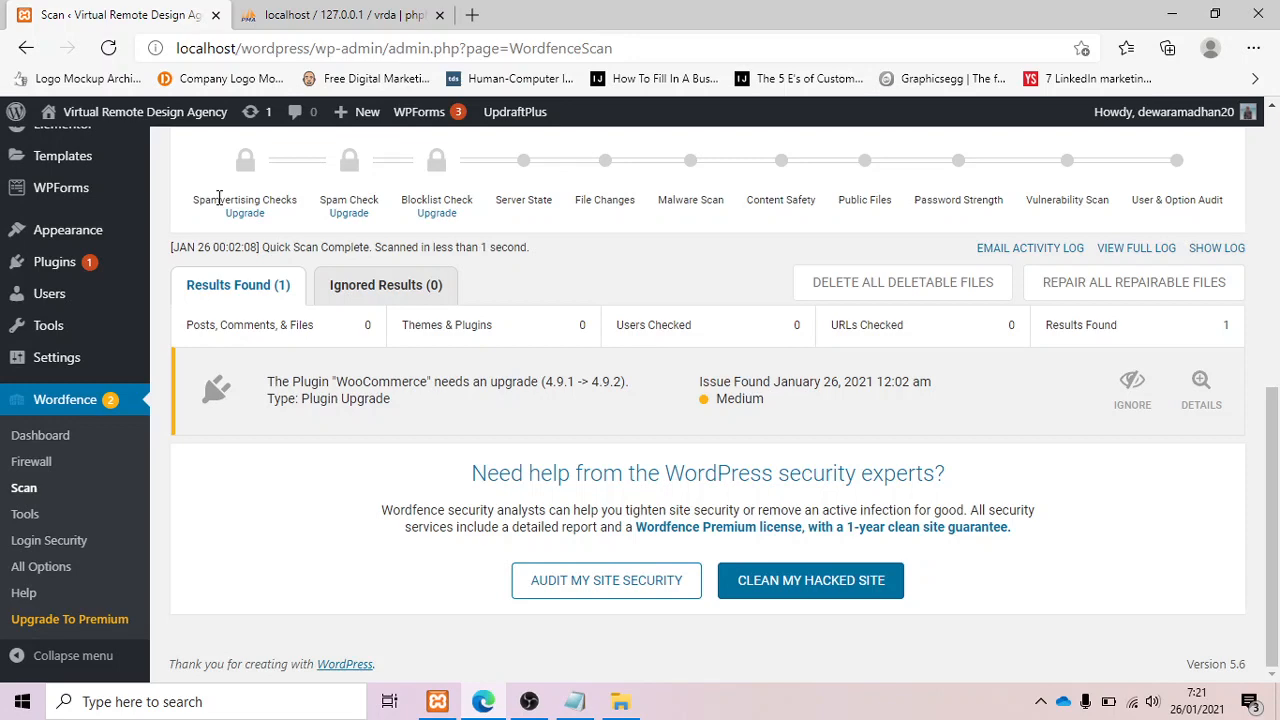
scroll(40, 257, "up", 5)
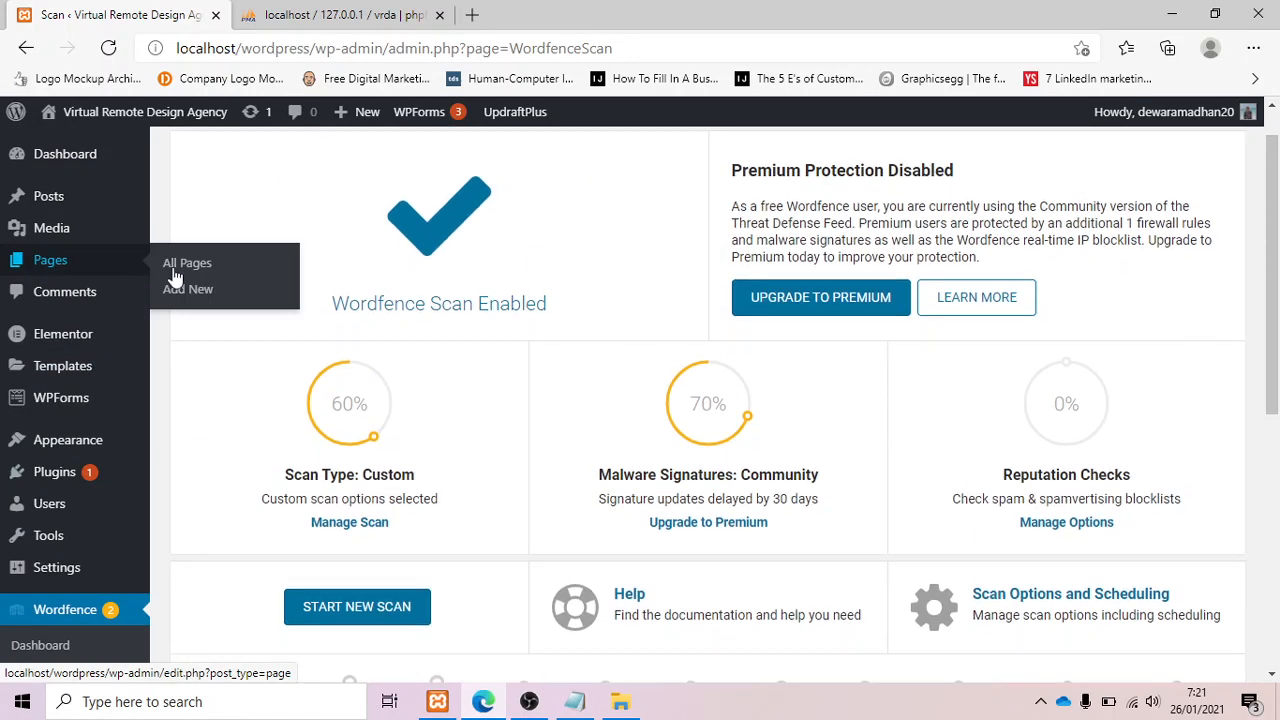
scroll(330, 265, "down", 3)
scroll(549, 280, "up", 4)
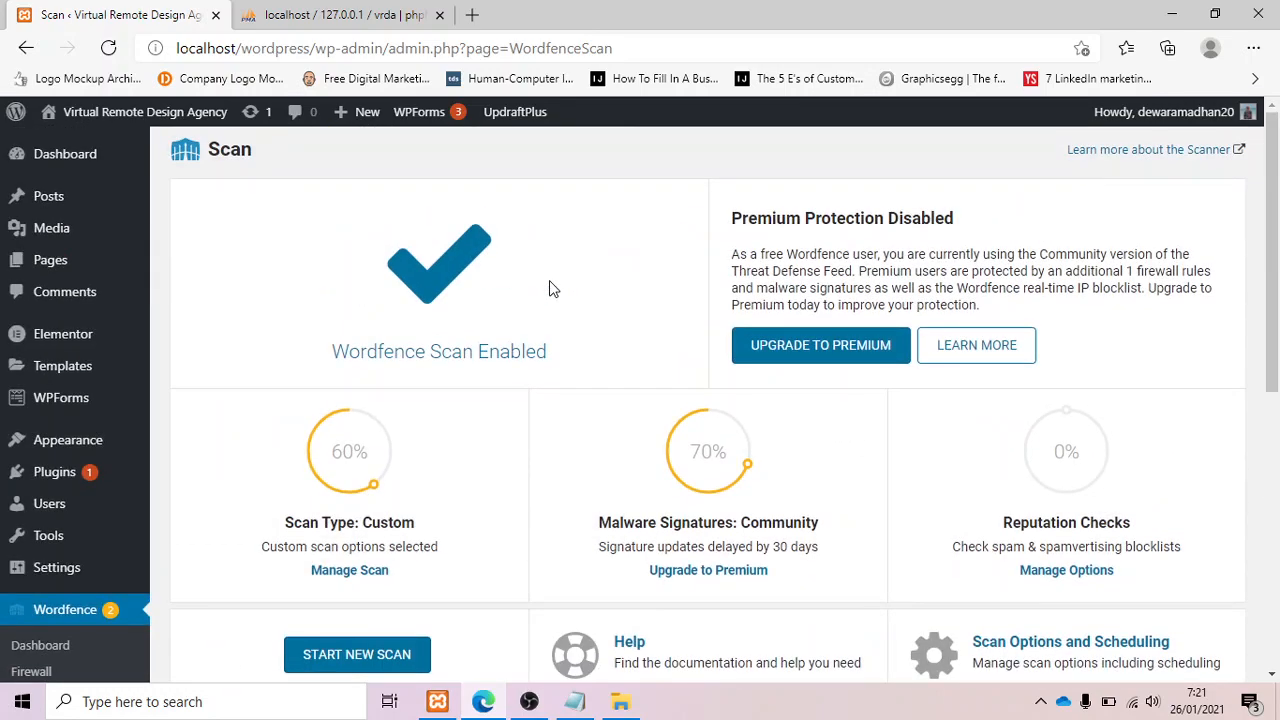
scroll(549, 280, "down", 8)
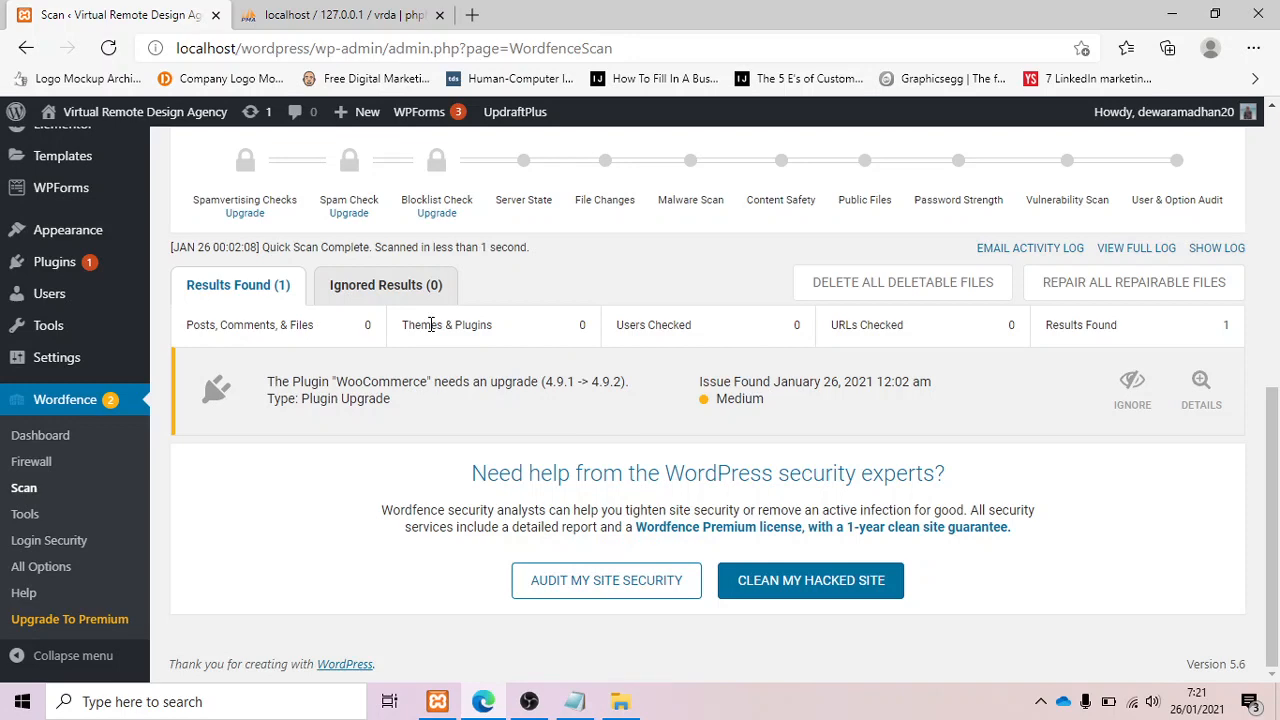
Switch to the Notepad notes and add the line "4. Coba cek apakah ada nama admin yang mencurigakan" below the phpmyadmin section.
left_click(574, 701)
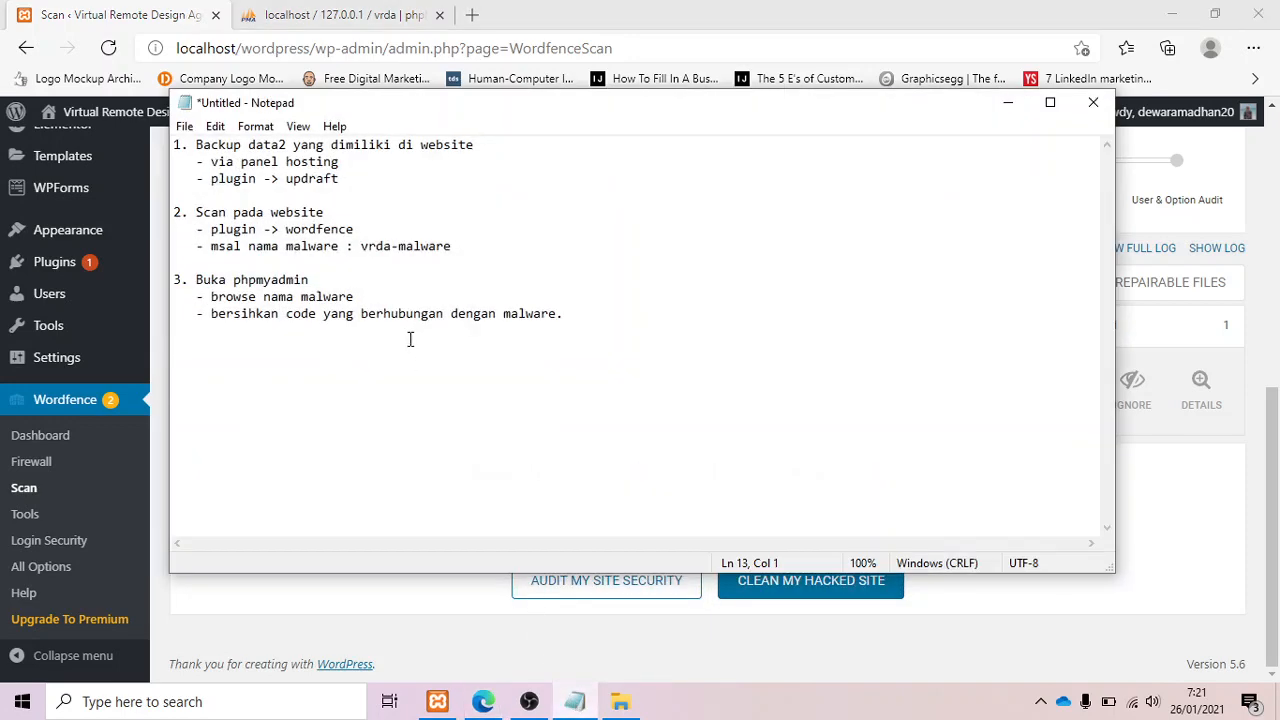
type("4. Coba cek a")
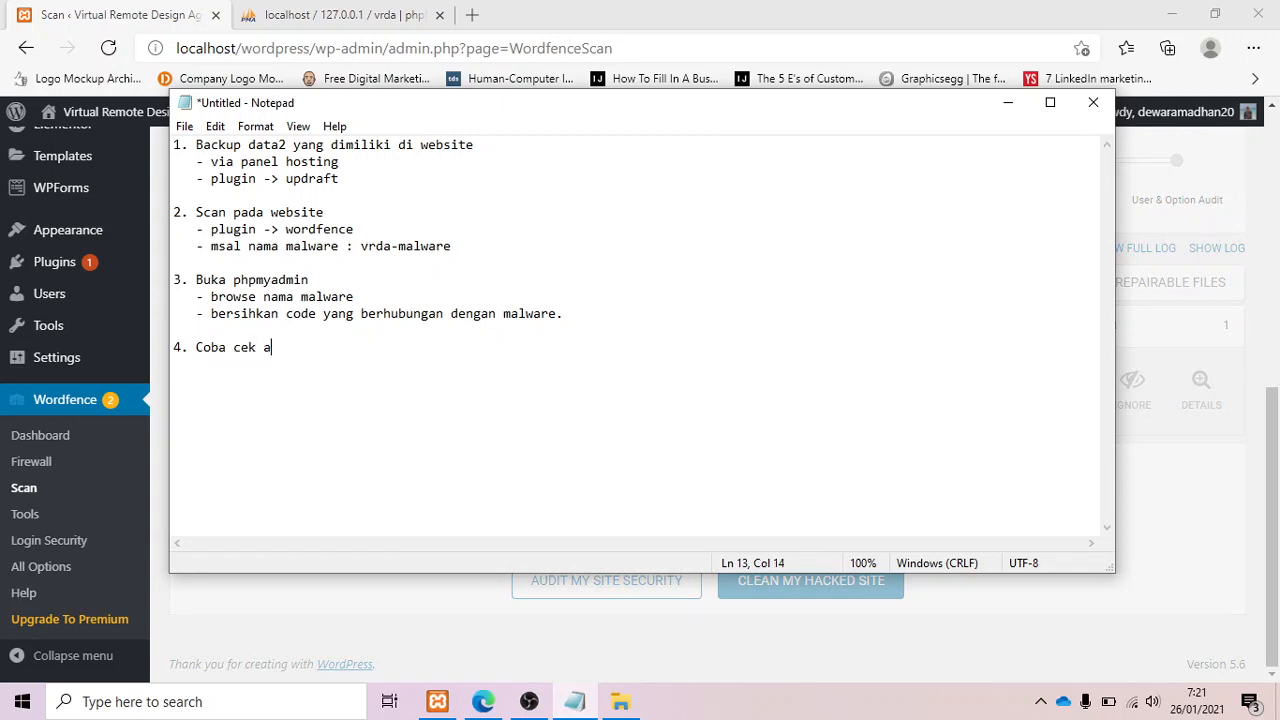
type("pakah ada nama admin yang")
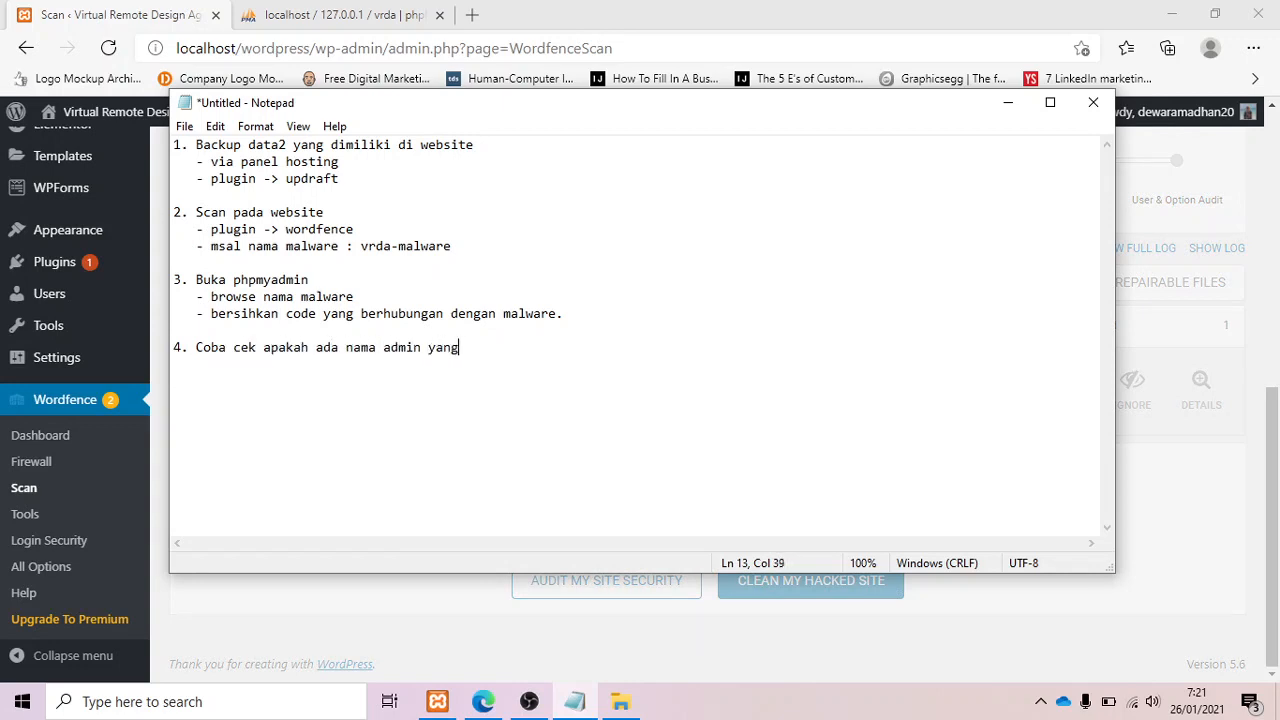
type(" mencurigakan")
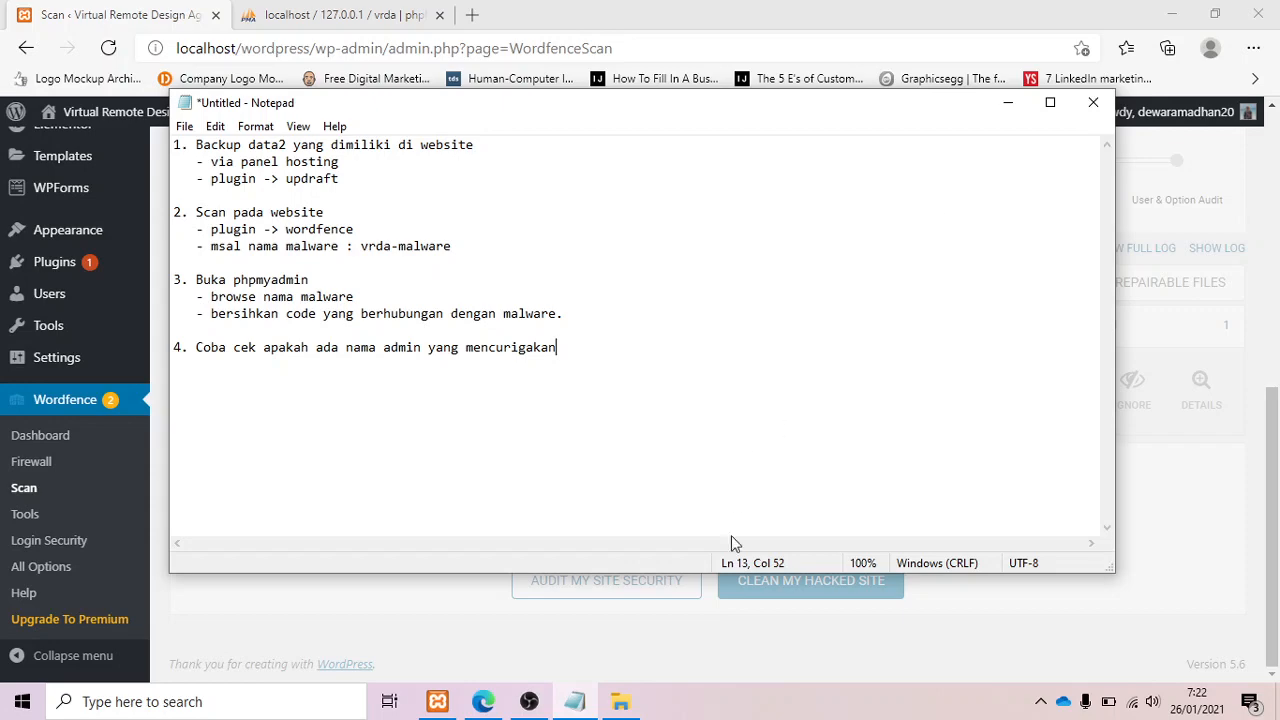
mouse_move(529, 701)
left_click(529, 625)
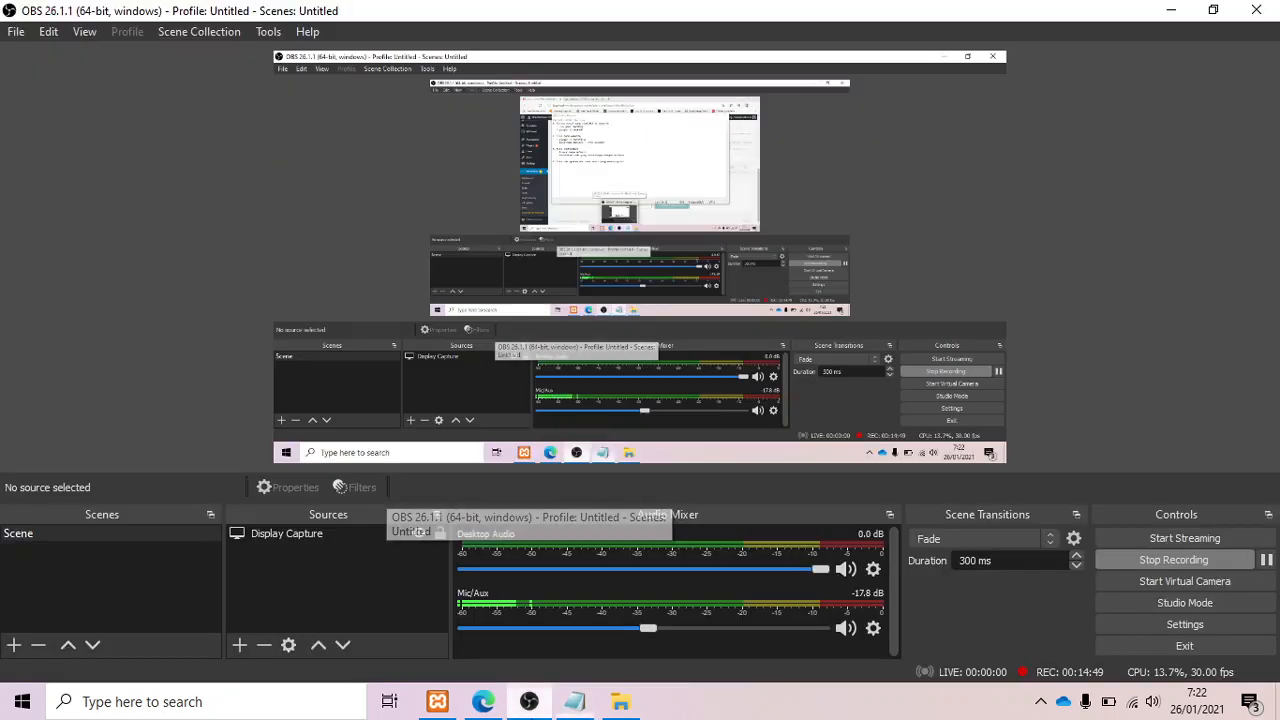